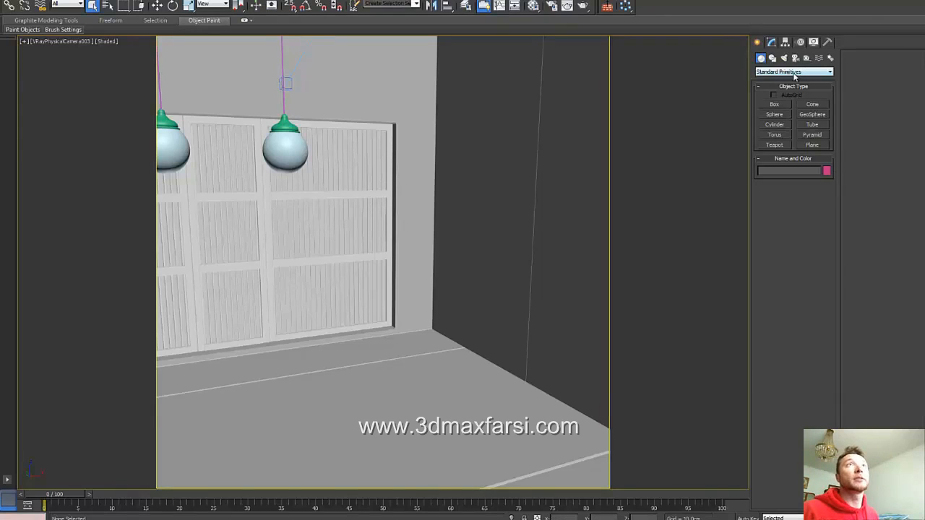
# Step: Create a Guruware gwIvy object with AutoGrid at the wall base beside the gate, grow it and stop the growth
pyautogui.click(796, 72)
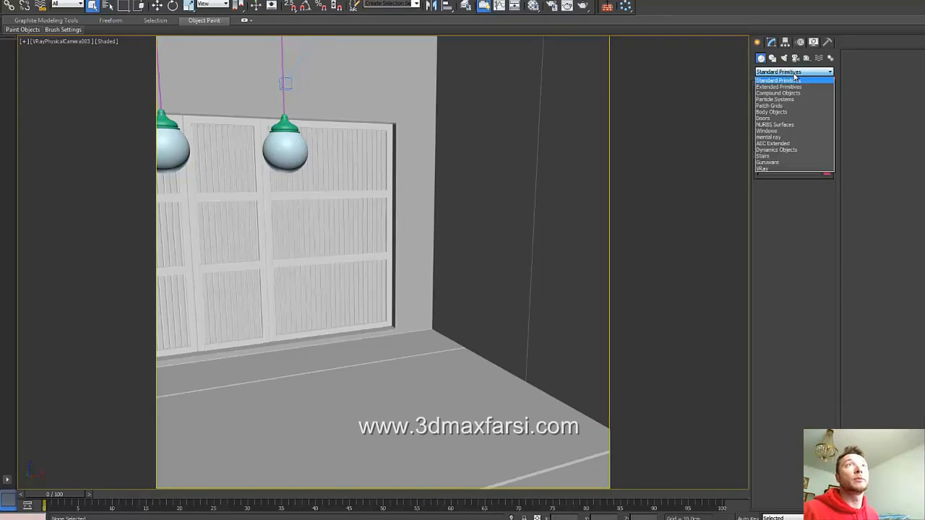
pyautogui.click(768, 163)
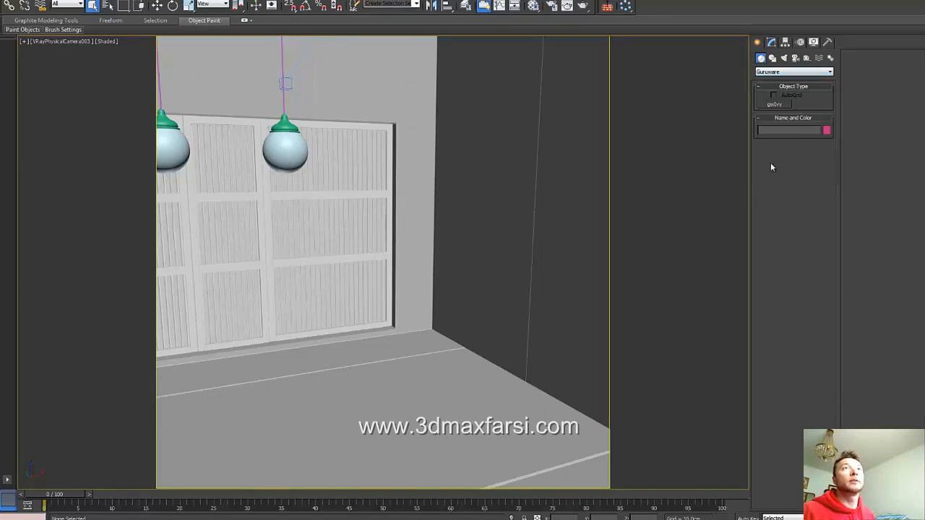
pyautogui.click(776, 105)
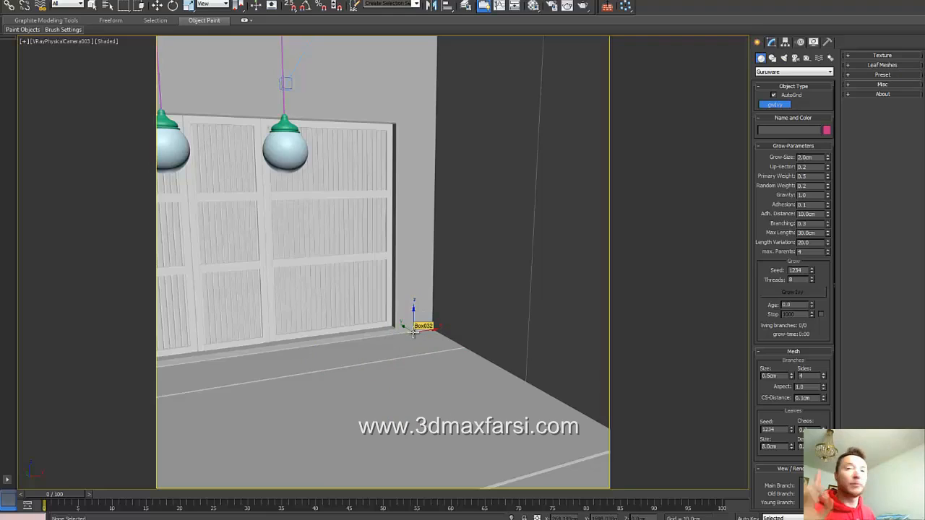
pyautogui.click(413, 331)
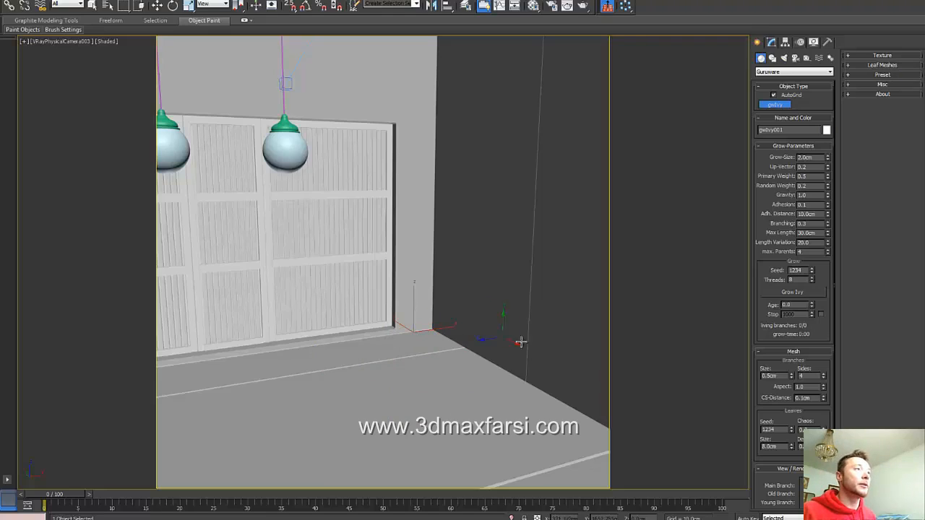
pyautogui.click(788, 294)
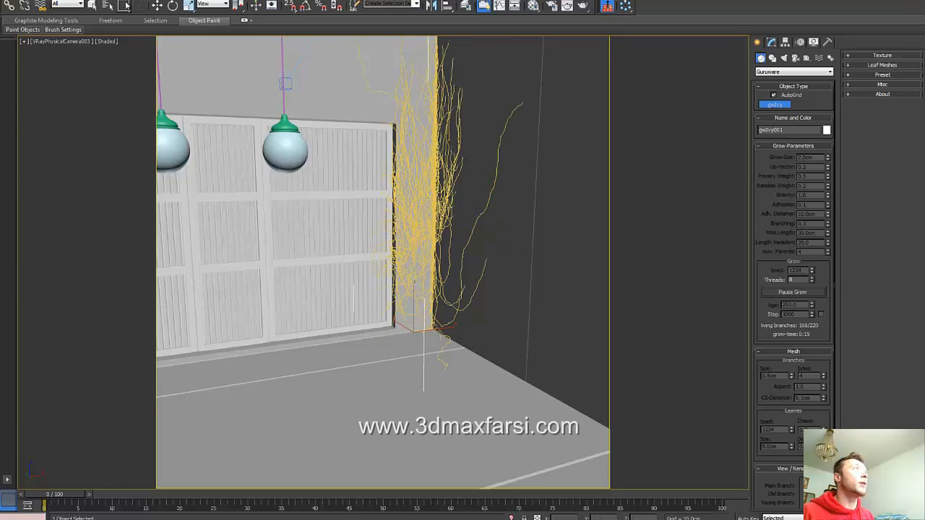
pyautogui.rightClick(558, 351)
pyautogui.press('Delete')
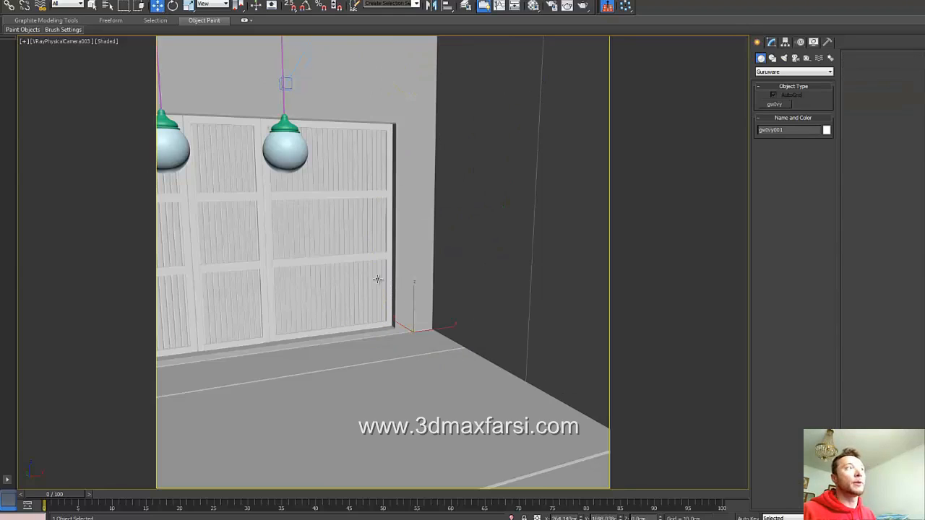
# Step: Select the wall box behind the ivy, inspect both in the Left wireframe view, and return to the shaded VRayPhysicalCamera003 view
pyautogui.click(93, 7)
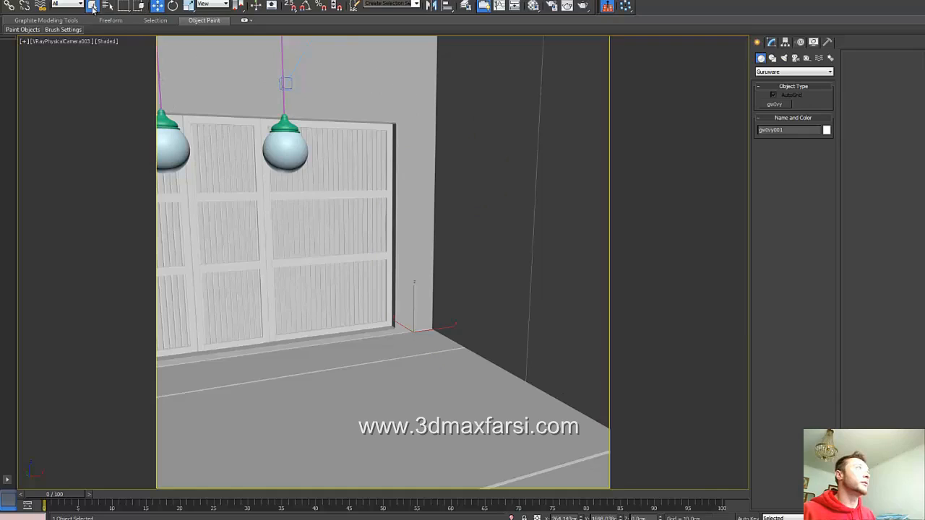
pyautogui.click(376, 261)
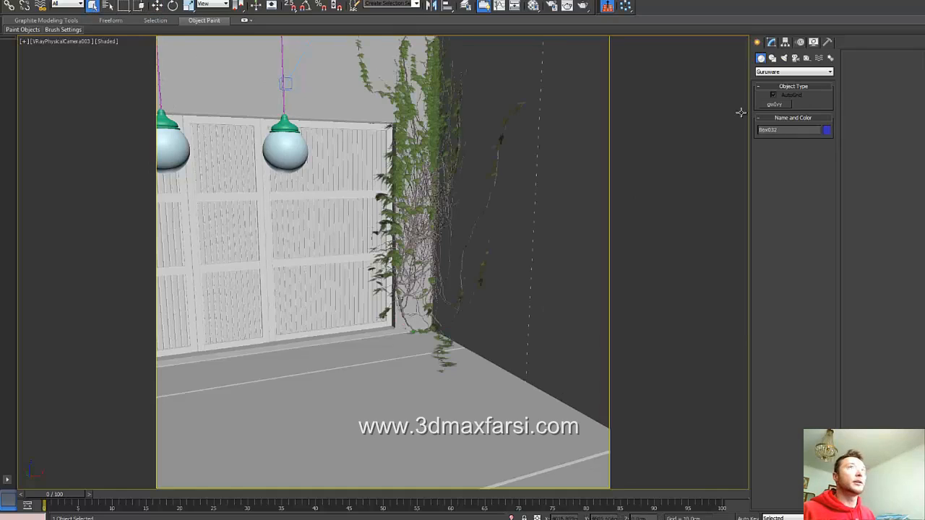
pyautogui.click(772, 42)
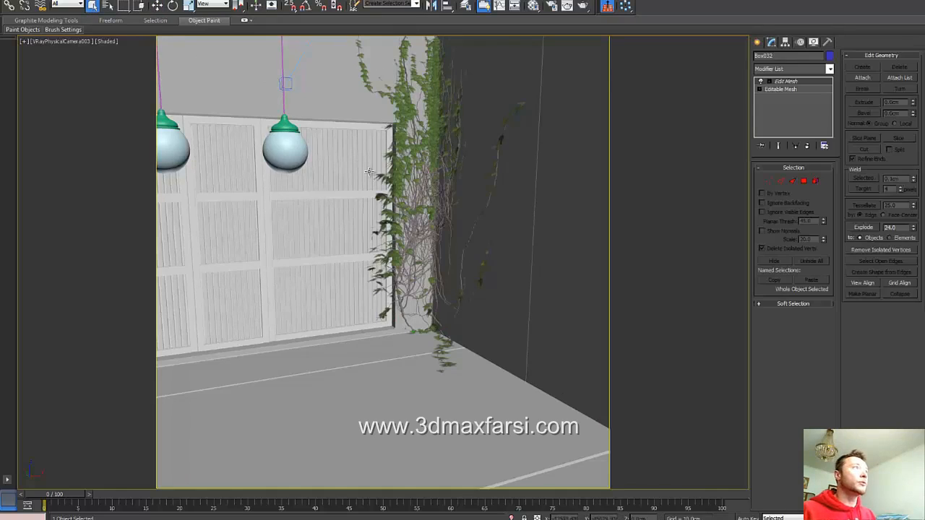
pyautogui.press('l')
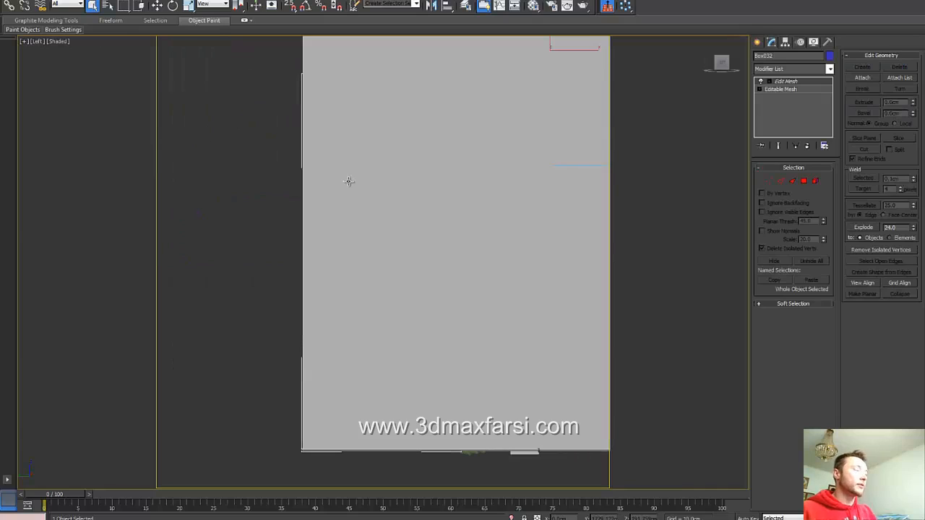
pyautogui.press('F3')
pyautogui.scroll(-2, 354, 184)
pyautogui.scroll(4, 427, 199)
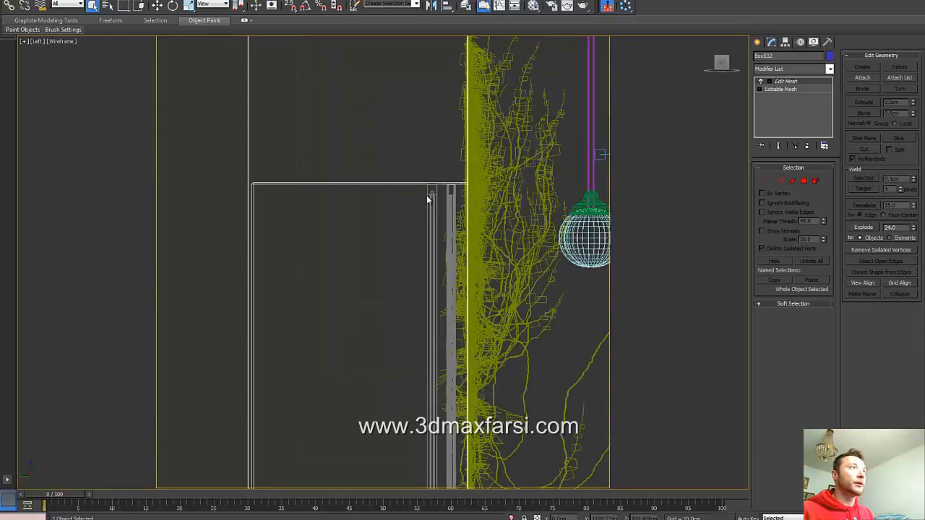
pyautogui.scroll(2, 441, 199)
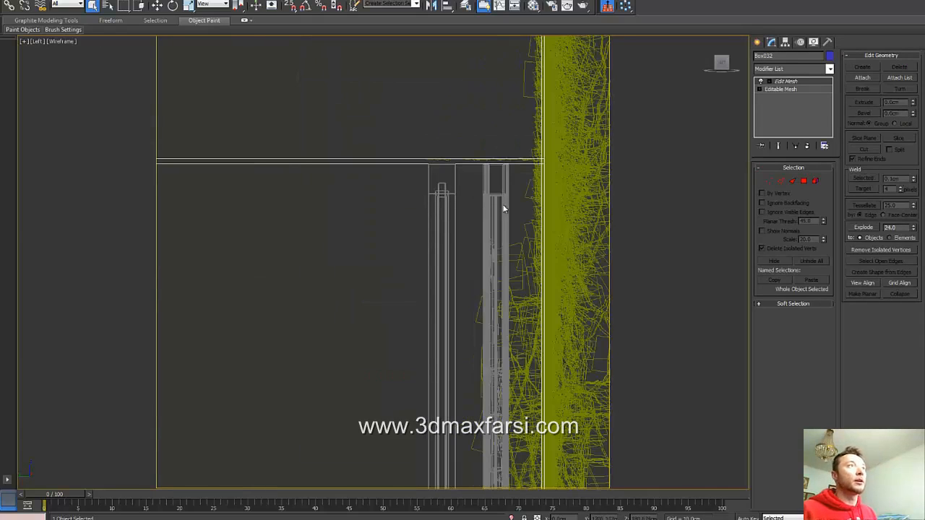
pyautogui.press('c')
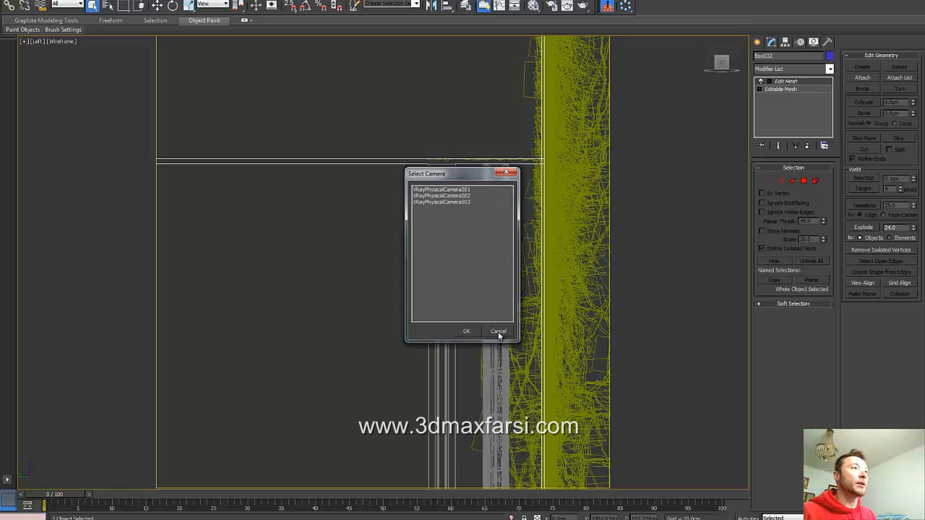
pyautogui.doubleClick(462, 203)
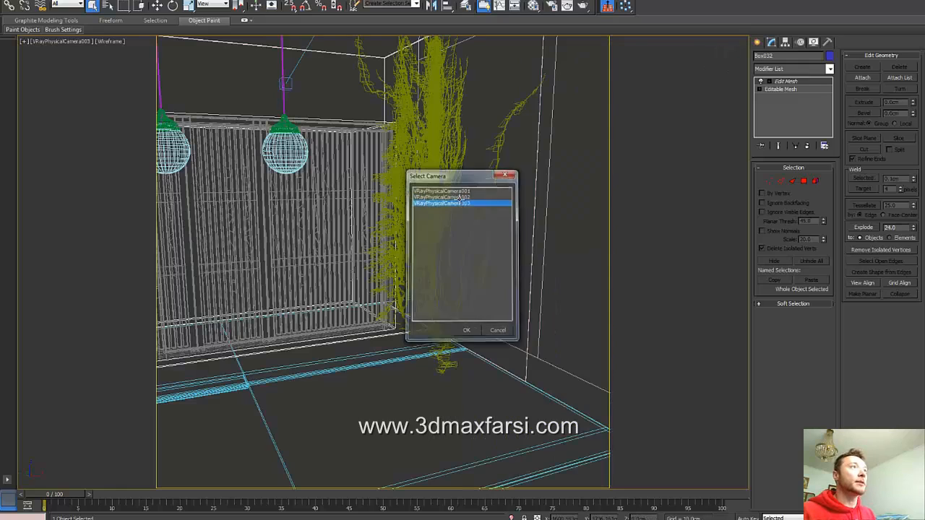
pyautogui.press('F3')
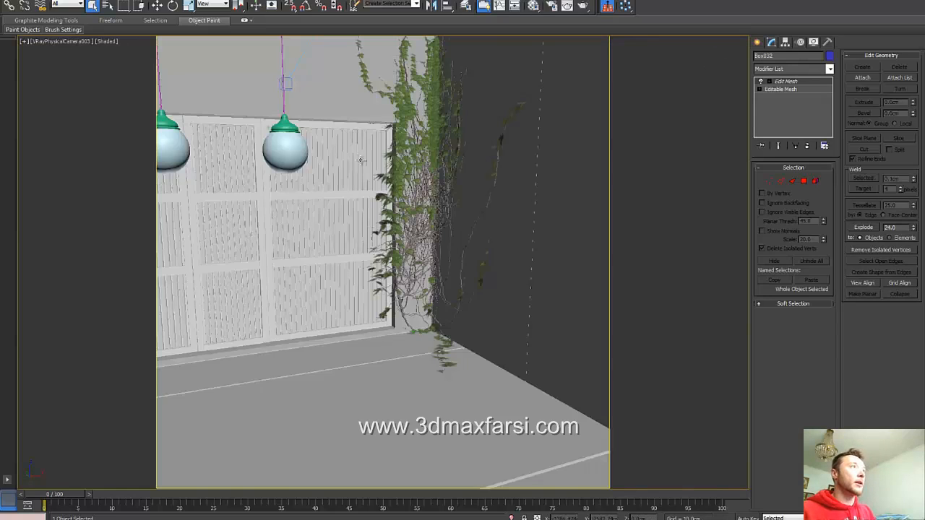
# Step: Select the grown ivy on the wall corner and delete it
pyautogui.click(441, 232)
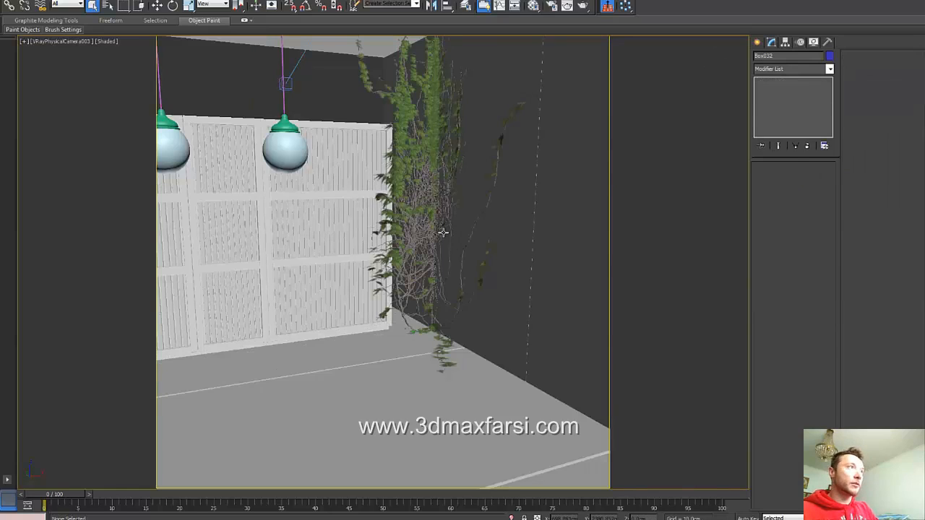
pyautogui.click(434, 214)
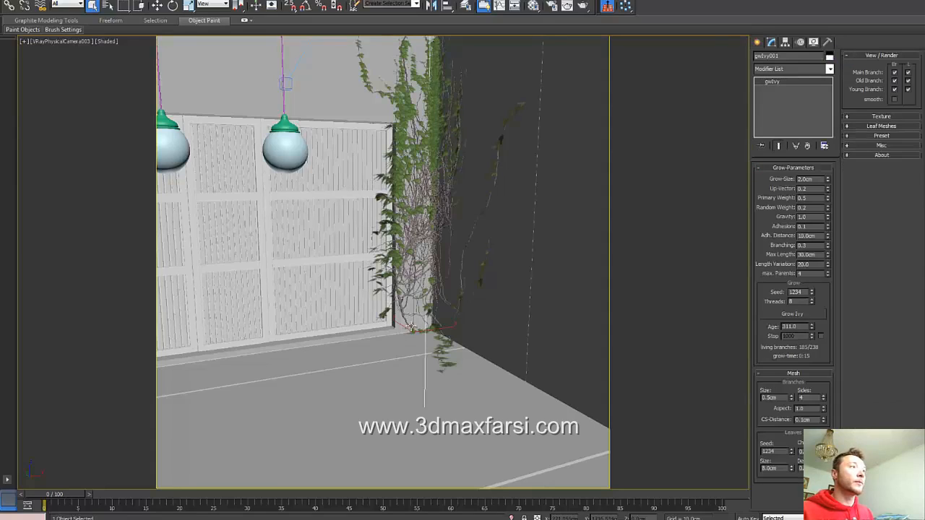
pyautogui.press('Delete')
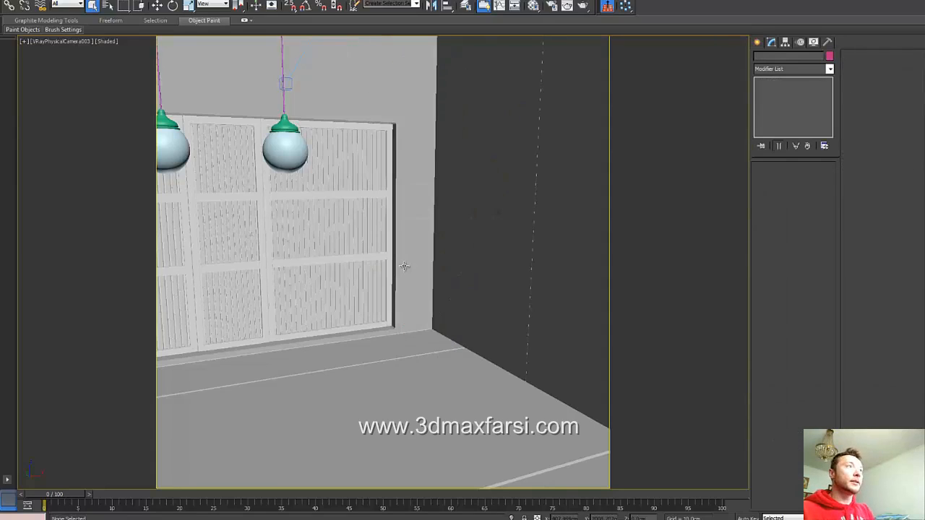
# Step: Start another gwIvy object with AutoGrid and open its Grow-Size value for editing
pyautogui.click(758, 42)
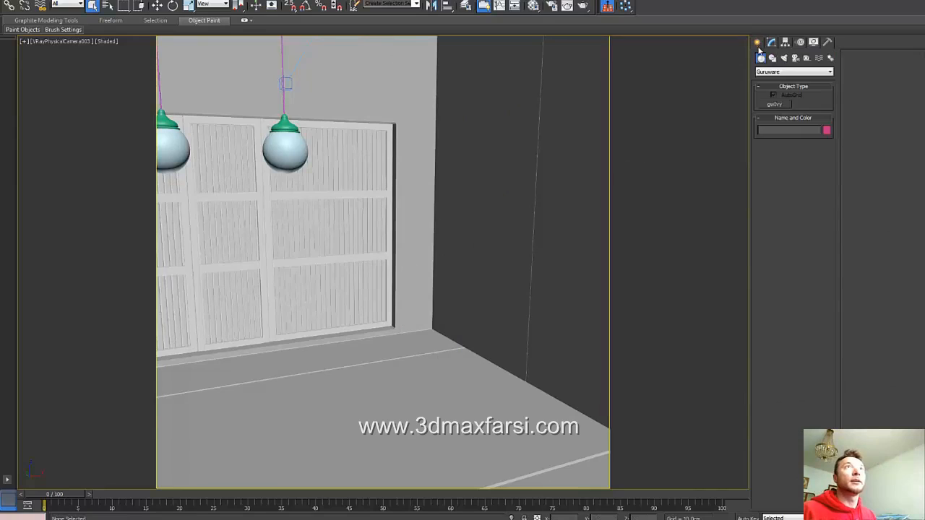
pyautogui.click(774, 105)
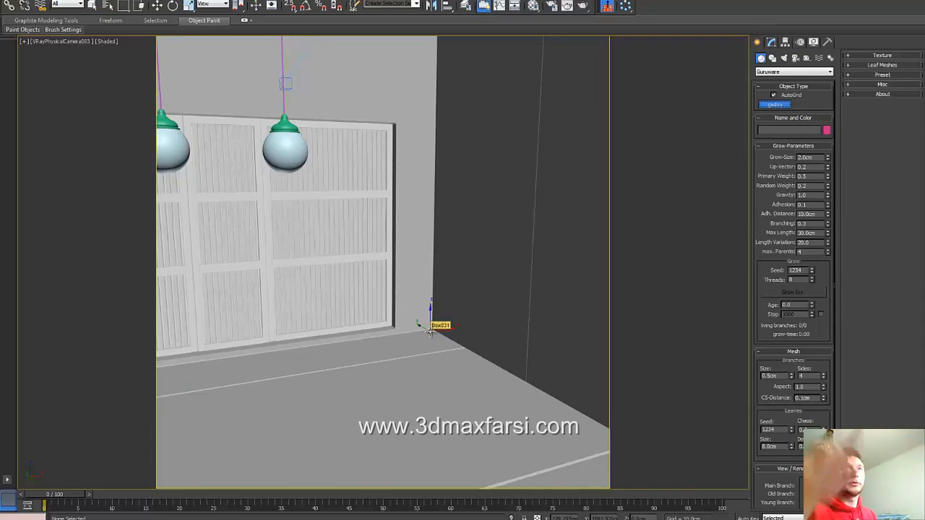
pyautogui.scroll(-1, 677, 236)
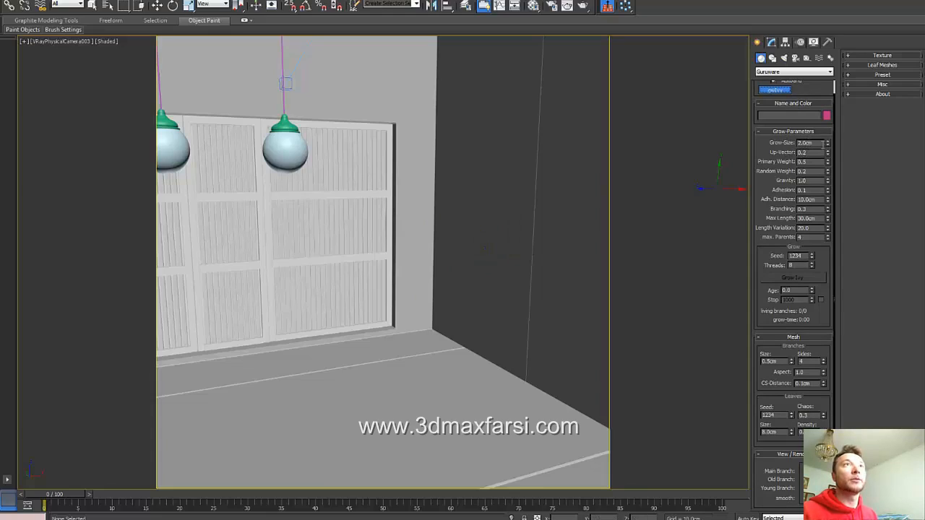
pyautogui.doubleClick(819, 143)
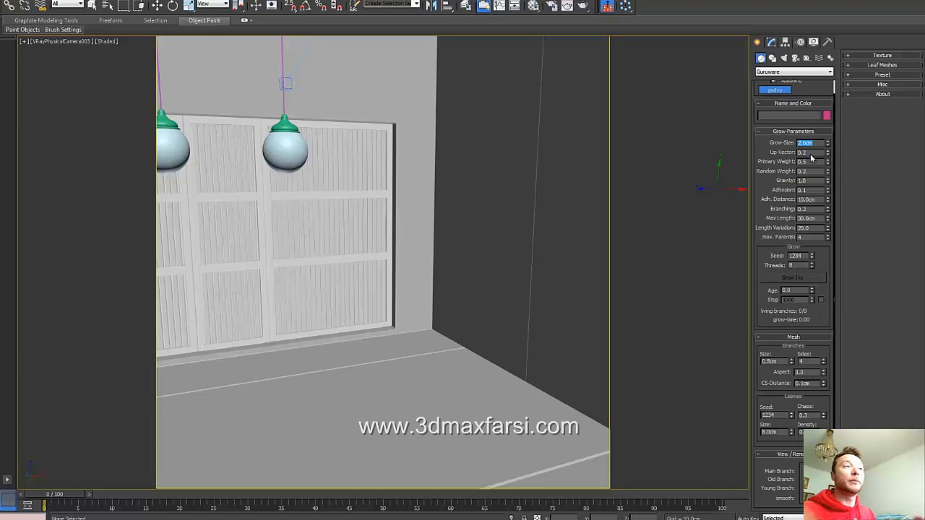
# Step: Switch to Windows Photo Viewer and compare the ivy in Ligne_ROSET_MOEL.jpg with the render moel_test_7.jpg
pyautogui.moveTo(371, 519)
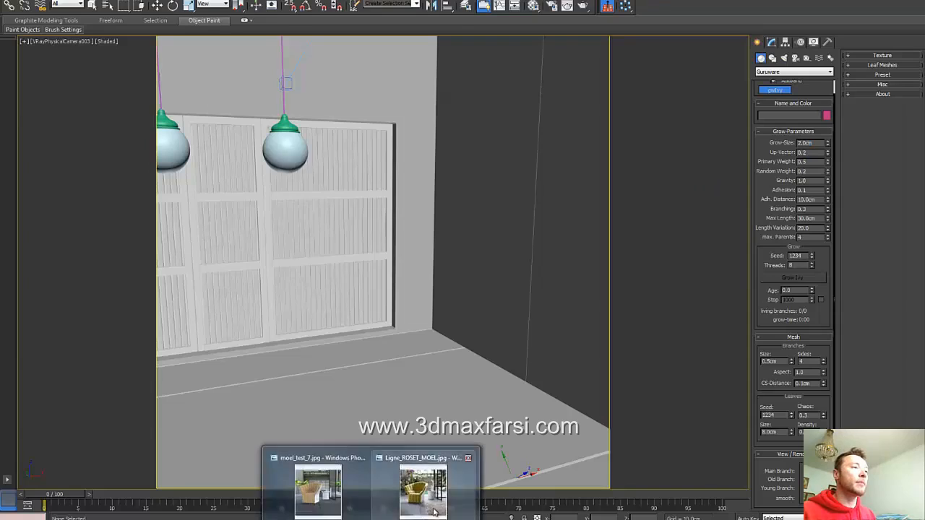
pyautogui.click(435, 511)
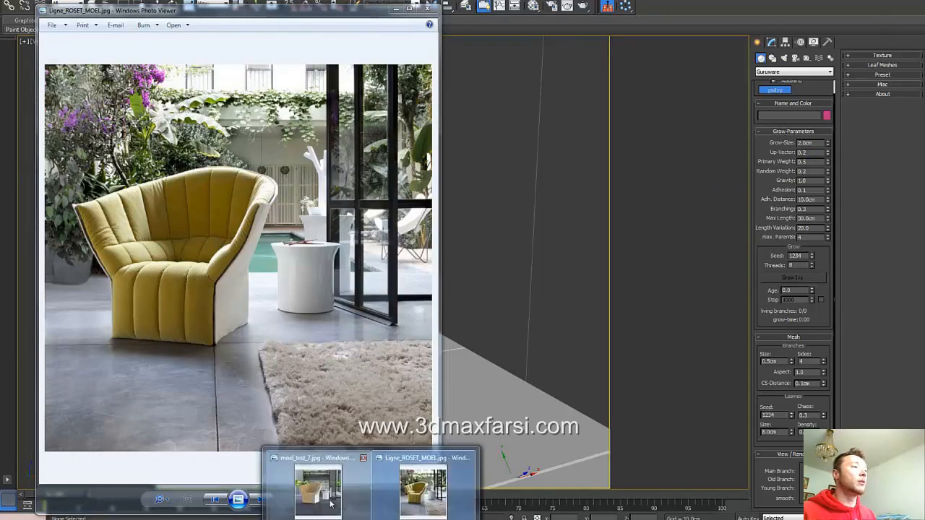
pyautogui.click(426, 492)
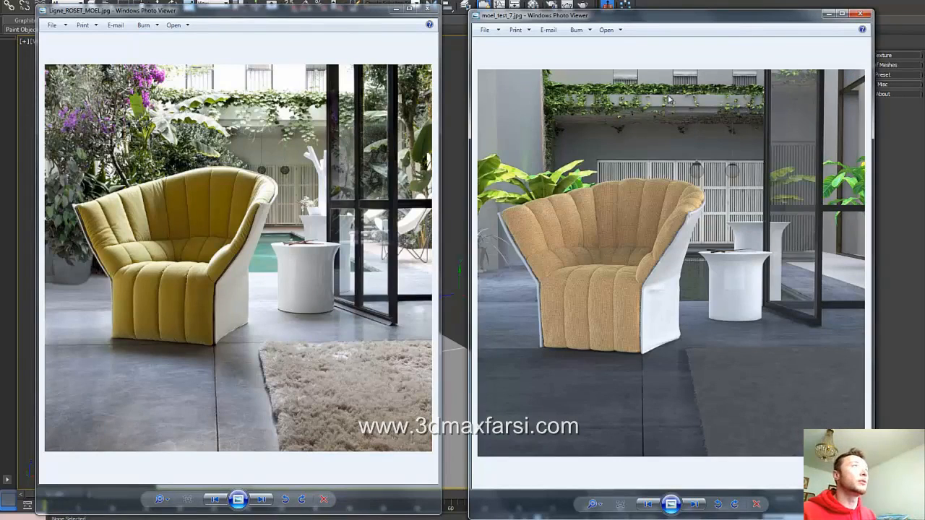
# Step: Return to 3ds Max, set the ivy's Up-Vector to 1.0, place a gwIvy at the wall corner's base and start growing it
pyautogui.click(654, 5)
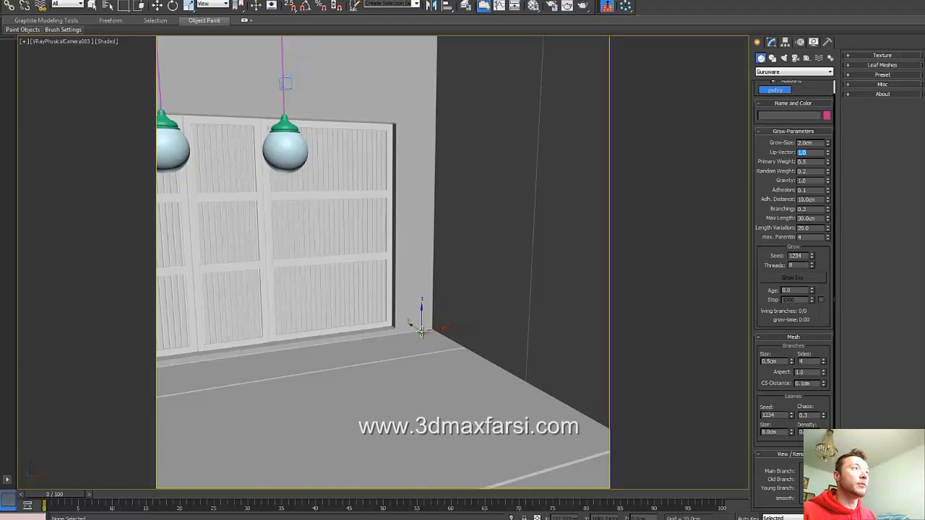
pyautogui.click(421, 329)
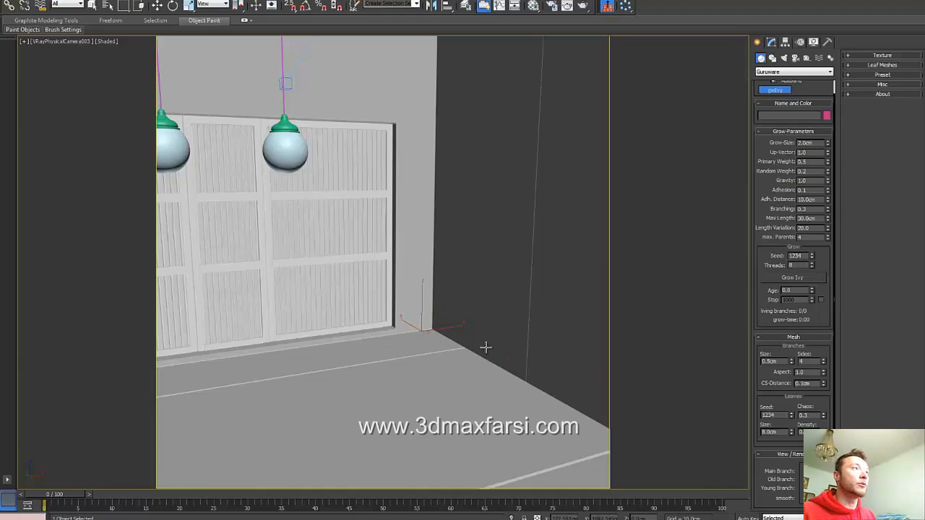
pyautogui.click(791, 278)
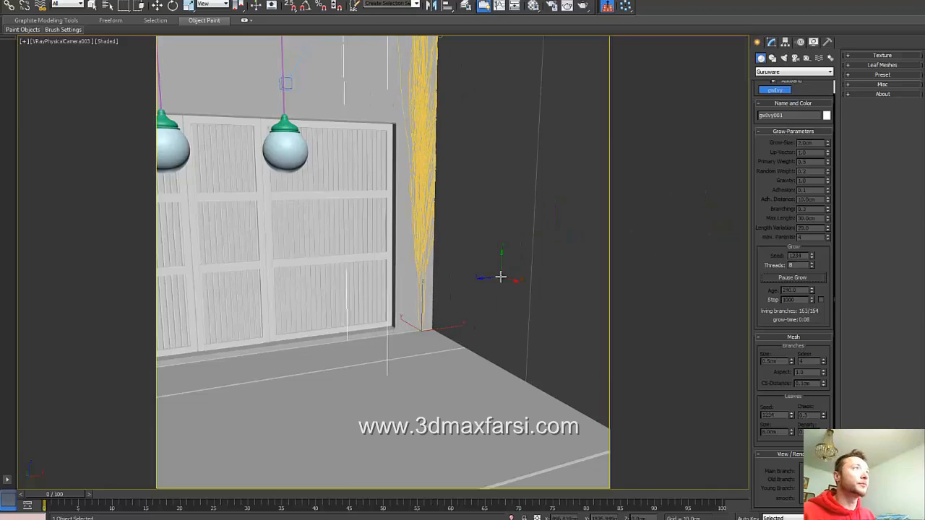
# Step: Follow the ivy's growth from VRayPhysicalCamera002 and stop it once it has spread along the balcony
pyautogui.press('c')
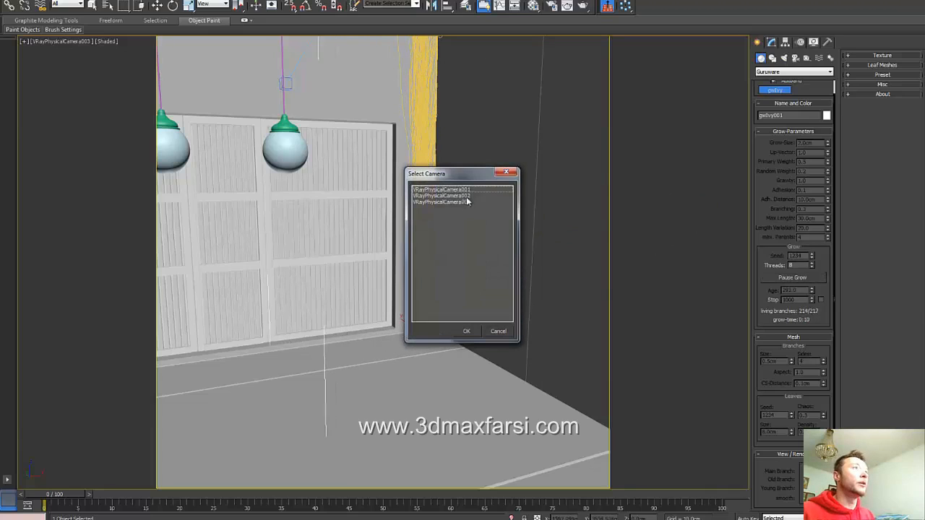
pyautogui.click(467, 195)
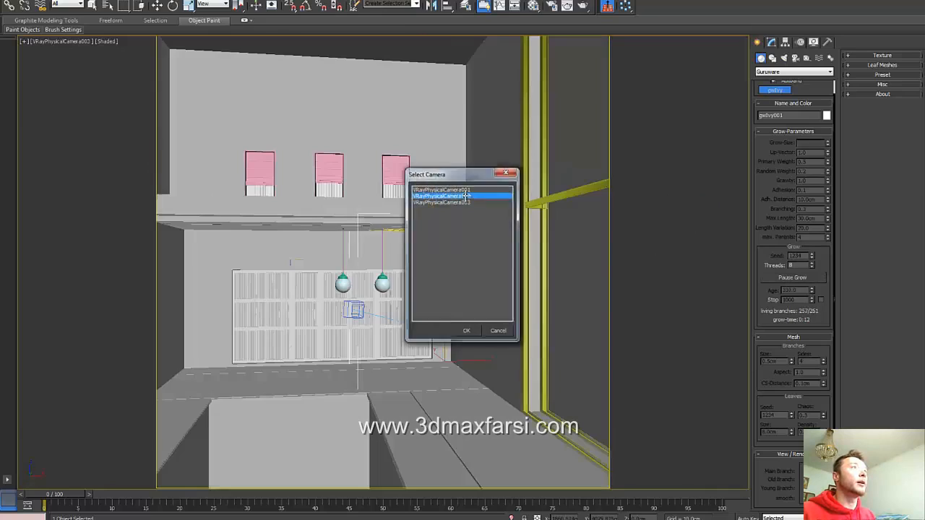
pyautogui.doubleClick(467, 195)
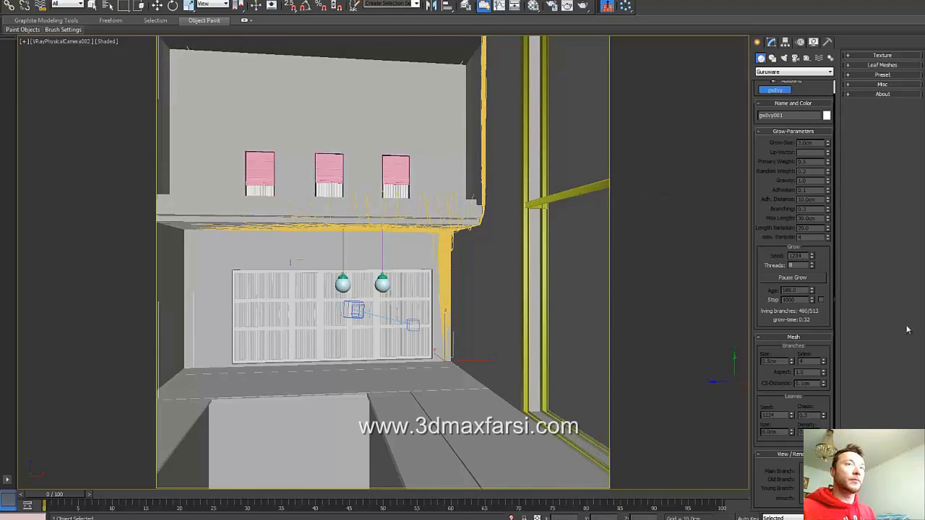
pyautogui.click(810, 280)
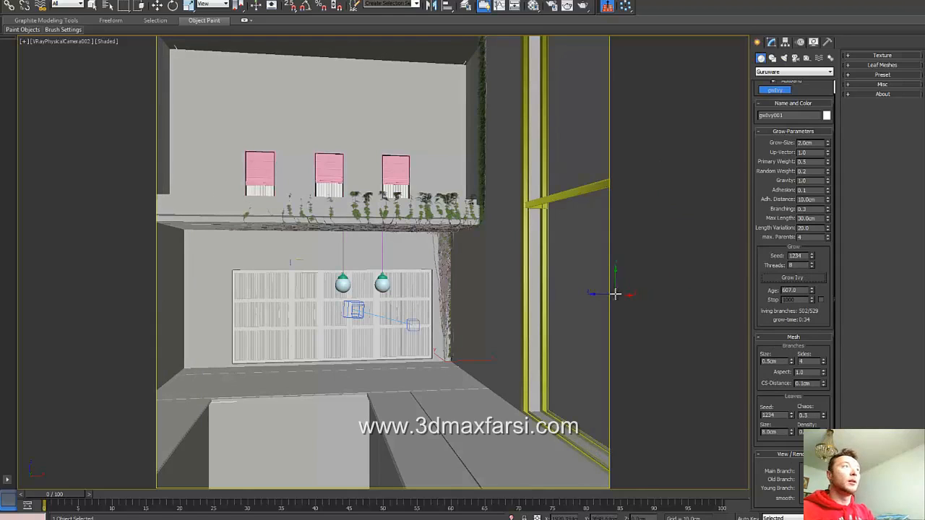
# Step: Delete the grown ivy and set the Up-Vector for the next one to 0.3
pyautogui.press('Delete')
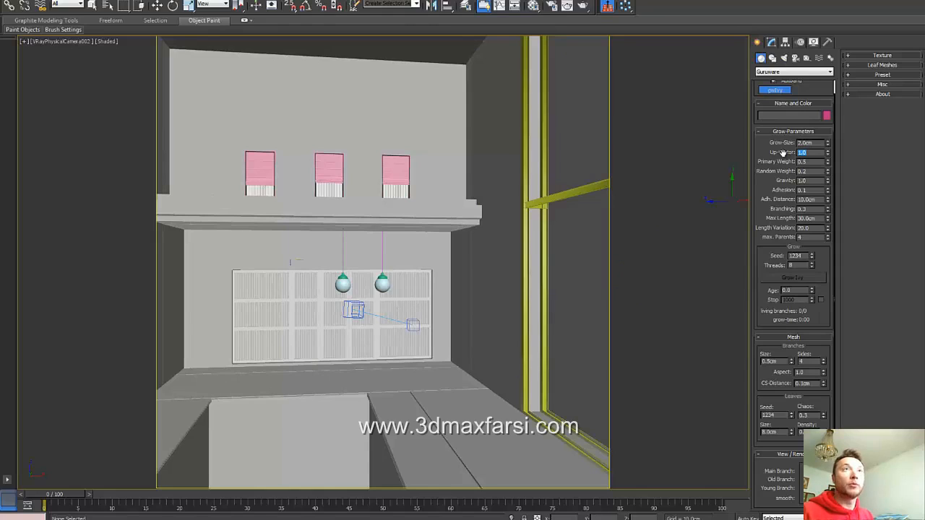
pyautogui.press('Return')
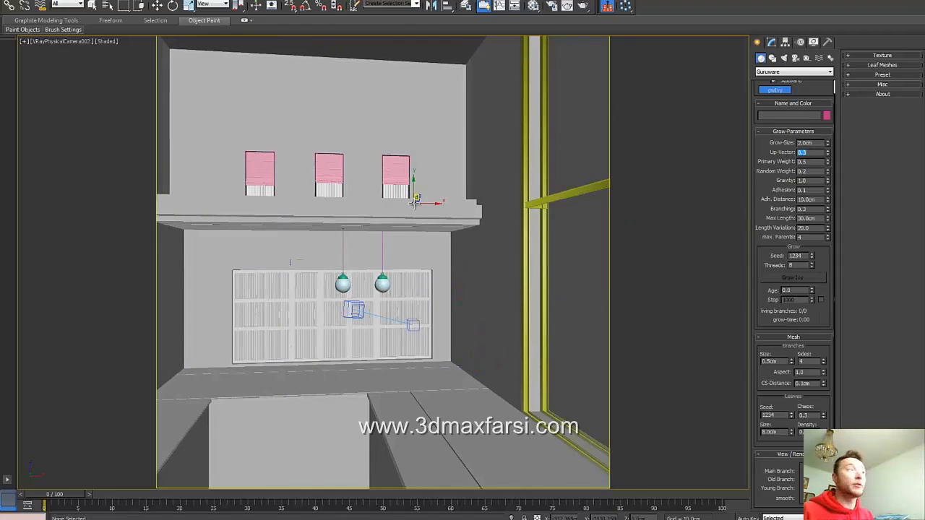
# Step: Switch the viewport back to VRayPhysicalCamera003
pyautogui.click(83, 41)
pyautogui.moveTo(145, 53)
pyautogui.click(243, 74)
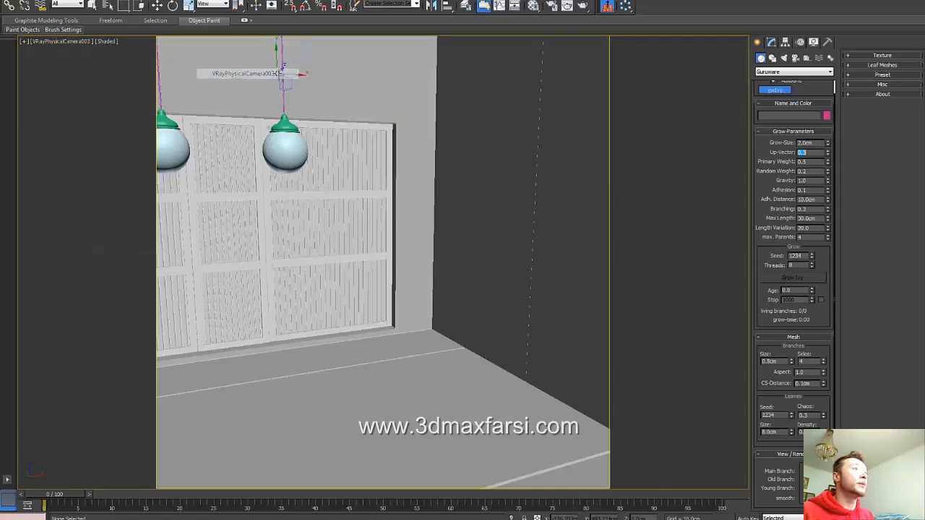
# Step: Place a gwIvy at the wall corner's base beside the gate, grow it up past the gate's top edge, and stop it
pyautogui.click(419, 331)
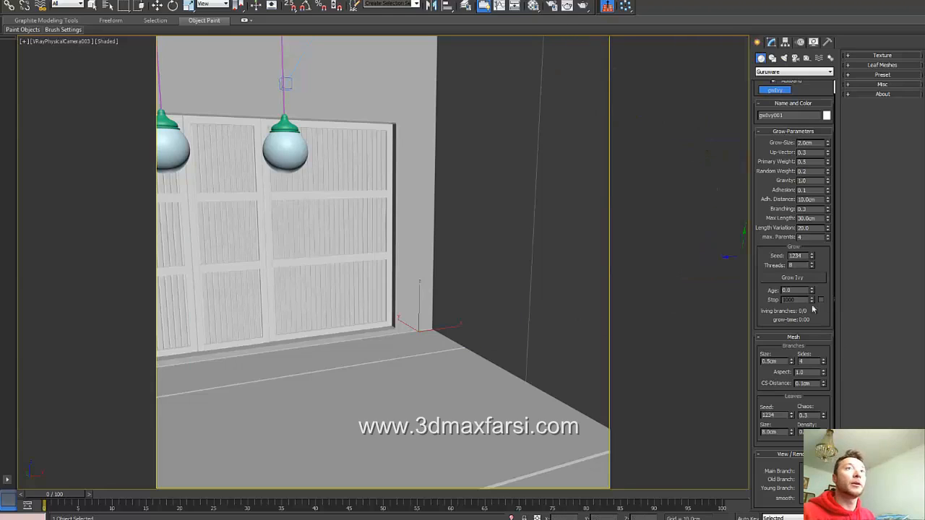
pyautogui.click(801, 278)
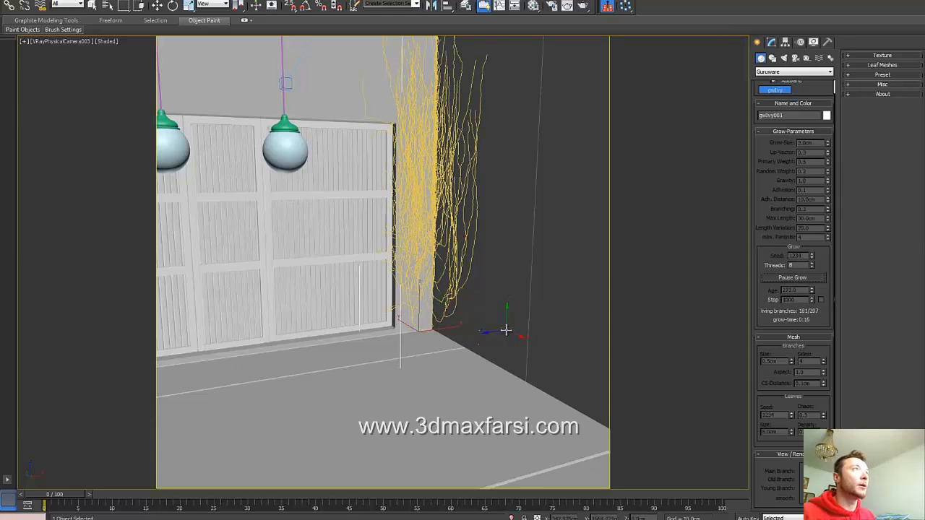
pyautogui.click(793, 278)
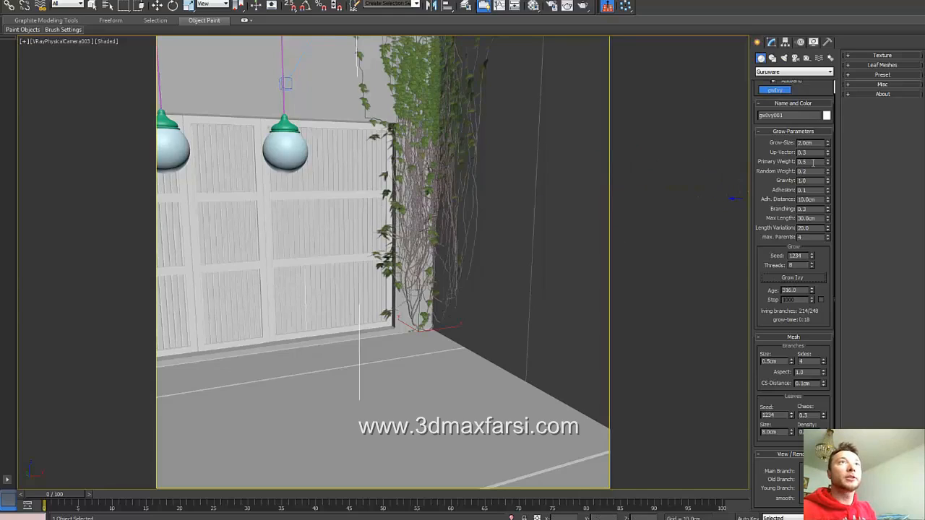
# Step: Delete the grown ivy and set the Primary Weight for the next one to 1.0
pyautogui.press('Delete')
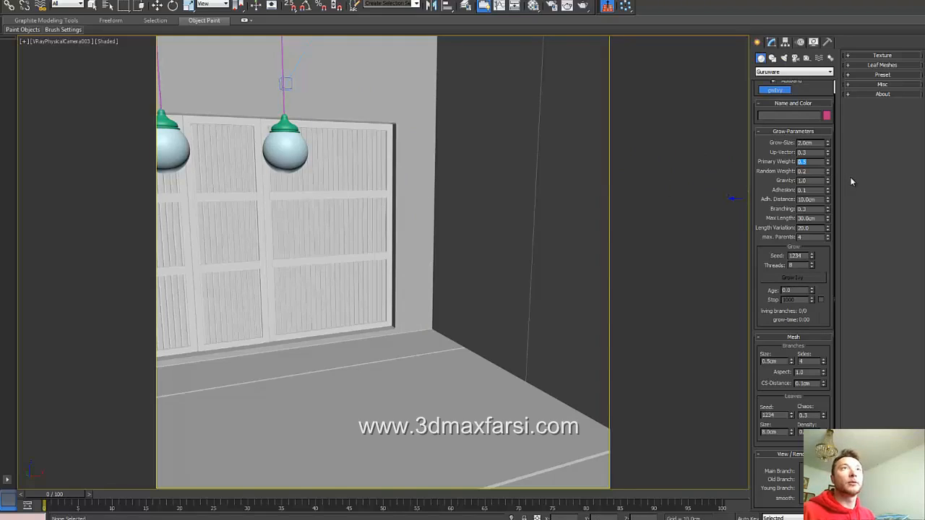
pyautogui.write('1')
pyautogui.press('Return')
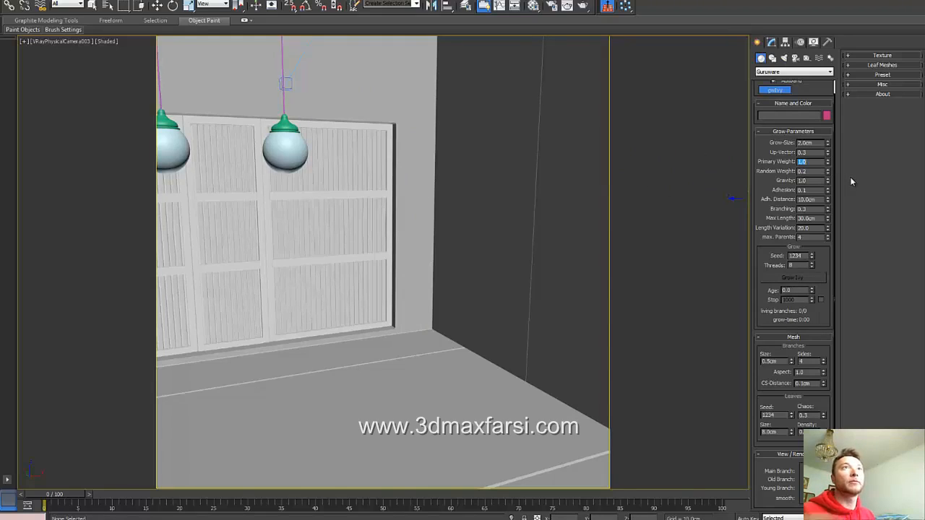
# Step: Place a gwIvy at the corner's base again, grow it until it spreads onto the side wall, and stop it
pyautogui.click(415, 332)
pyautogui.hotkey('ctrl', 'z')
pyautogui.click(415, 332)
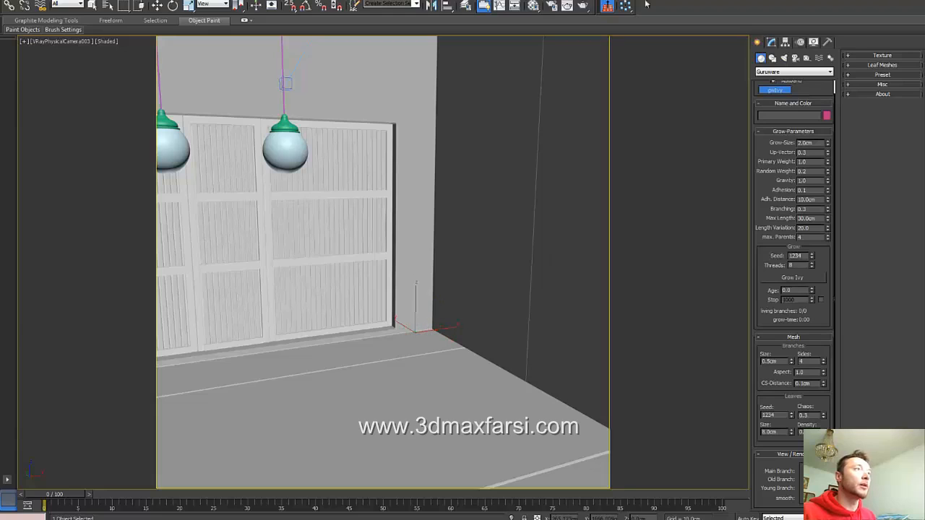
pyautogui.click(784, 279)
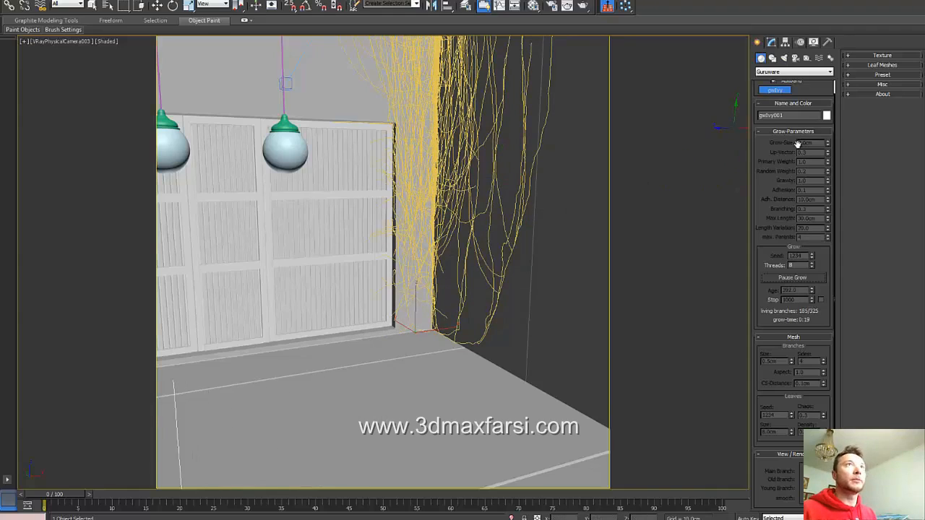
pyautogui.click(793, 278)
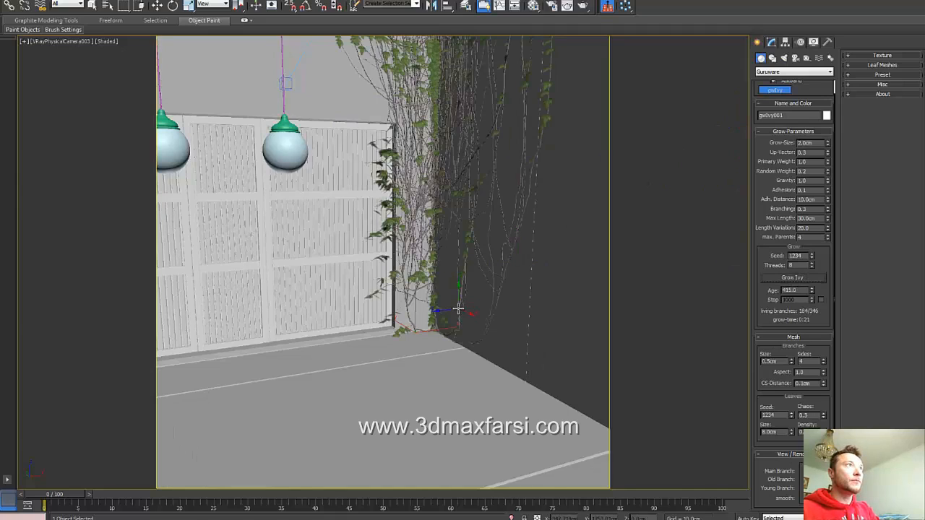
# Step: Replace the ivy with one grown from the same corner with Primary Weight 0.0, stopping it near the gate's top edge
pyautogui.press('Delete')
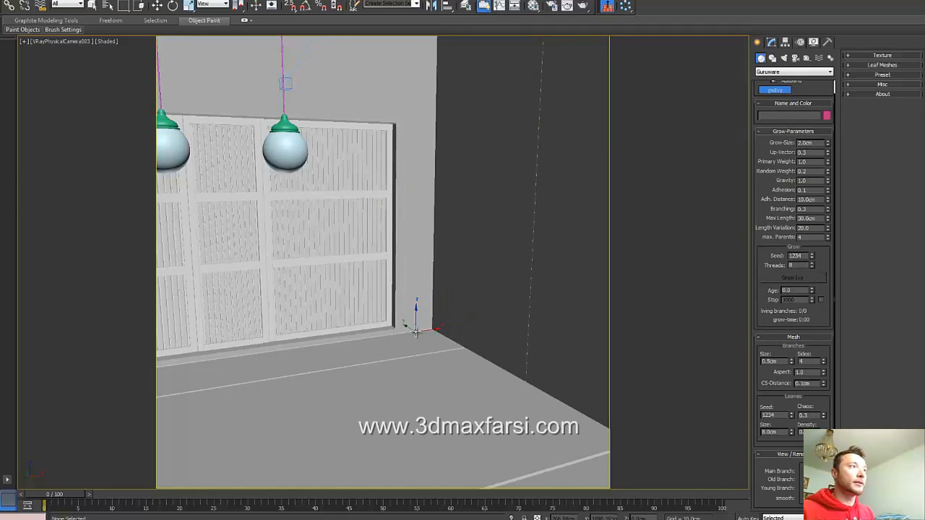
pyautogui.click(416, 331)
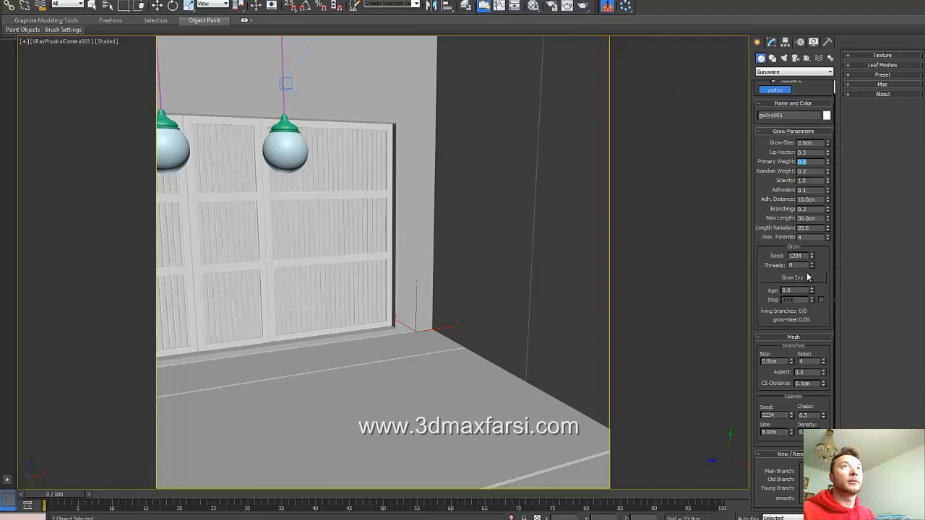
pyautogui.click(795, 278)
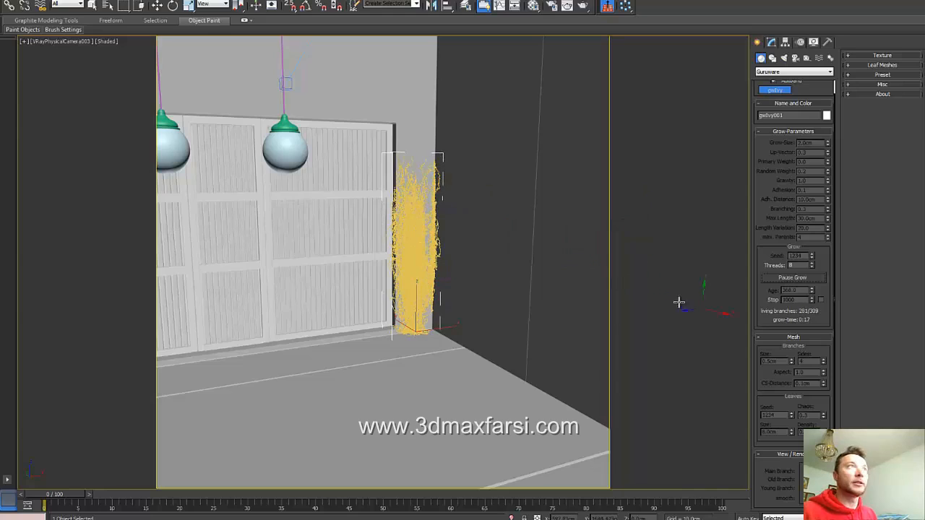
pyautogui.click(800, 279)
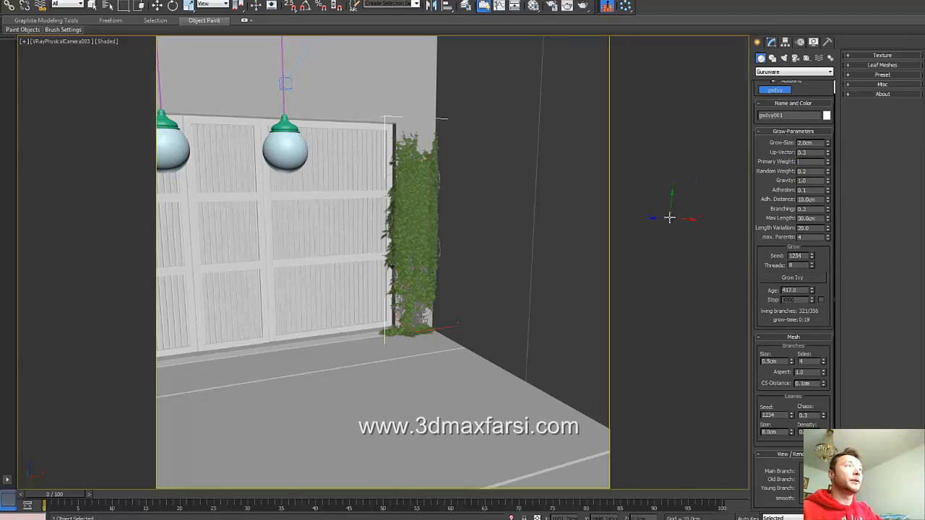
# Step: Set the Primary Weight to 0.5 and the Random Weight to 1.0, and delete the grown ivy
pyautogui.press('Return')
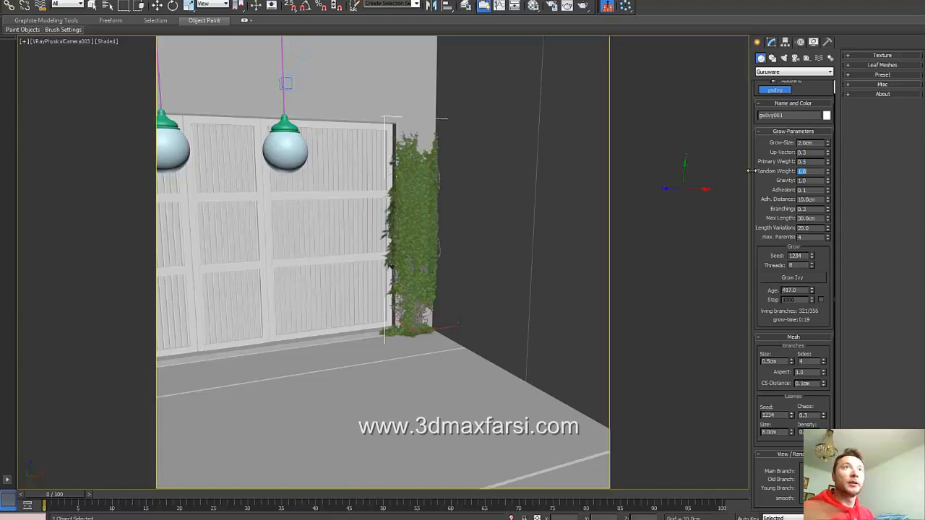
pyautogui.click(157, 5)
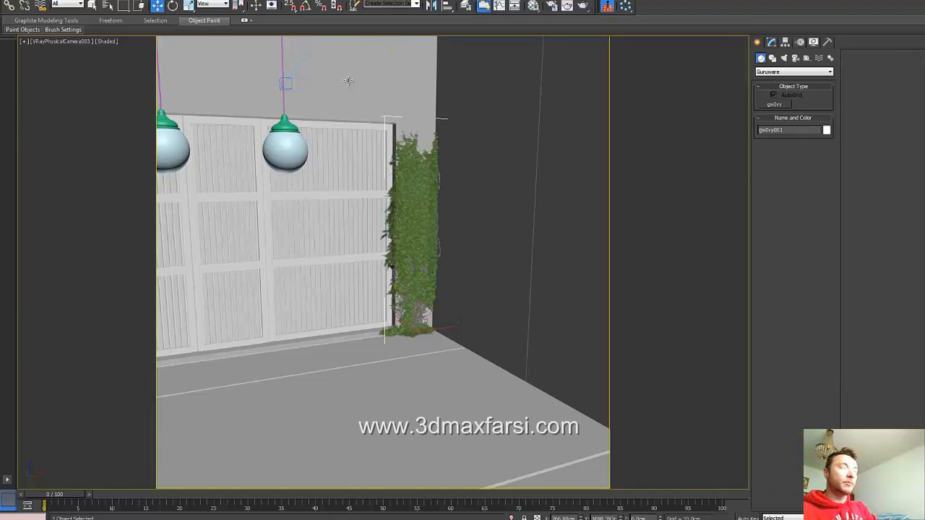
pyautogui.press('Delete')
# Step: Create another gwIvy at the corner's base and grow it to about half the gate's height
pyautogui.click(775, 104)
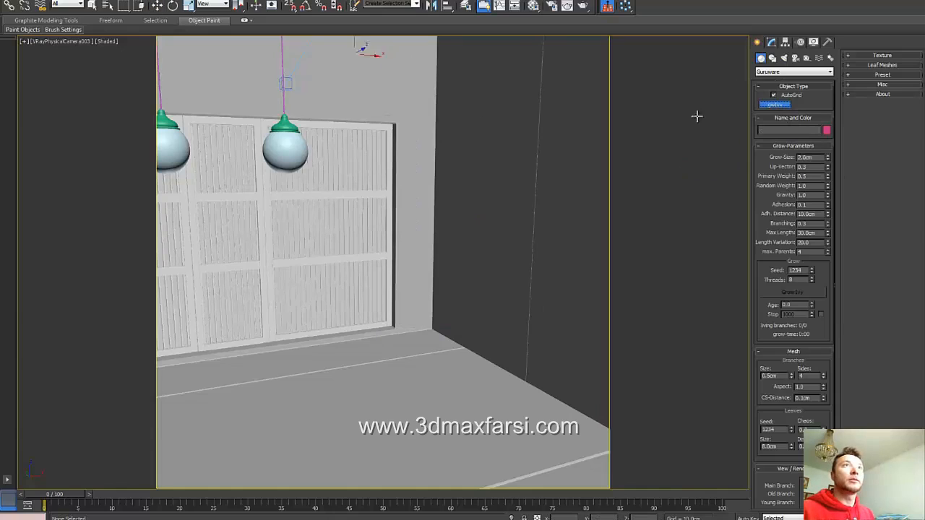
pyautogui.click(415, 331)
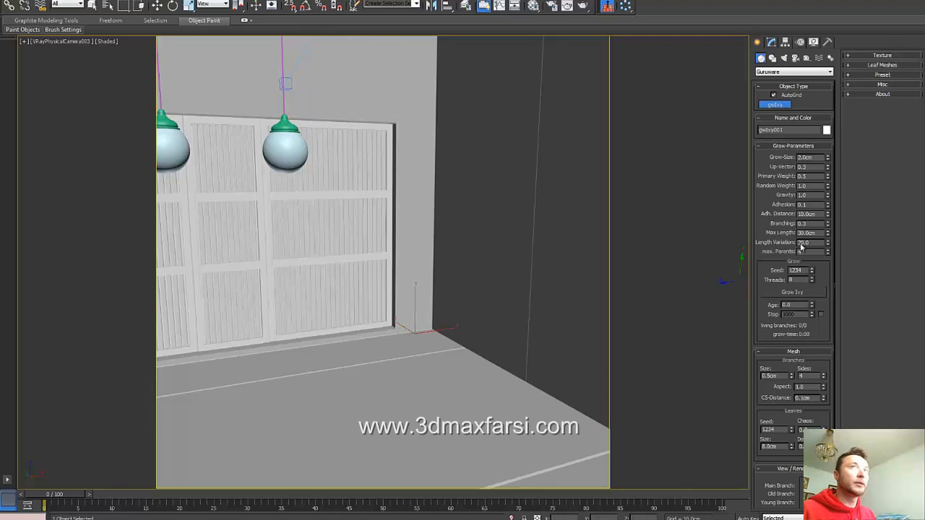
pyautogui.click(786, 293)
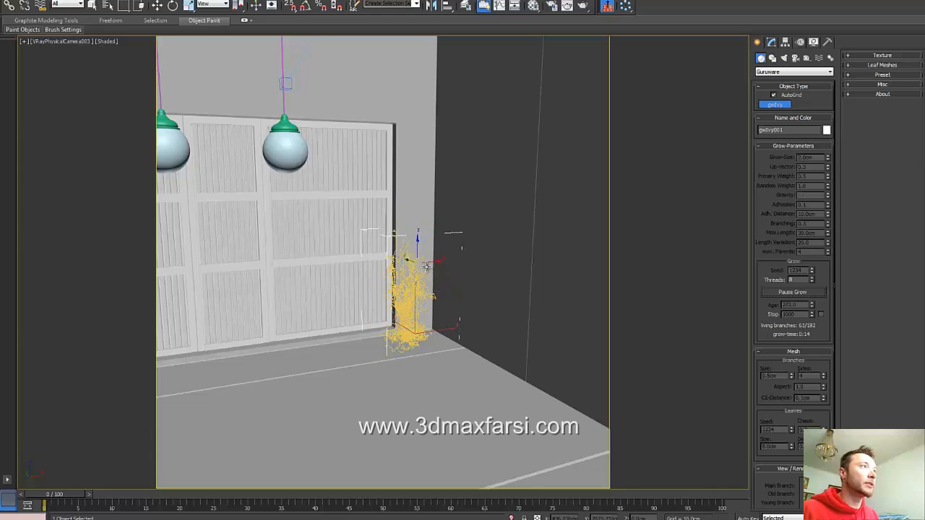
pyautogui.click(778, 292)
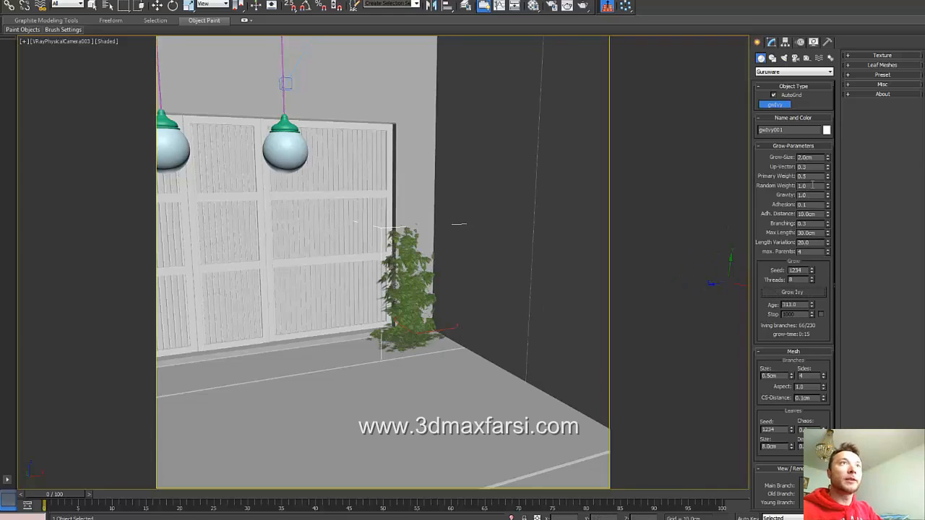
# Step: Replace the ivy with one grown from the same corner with Random Weight 0.3, stopping it once it has climbed past the gate
pyautogui.press('Delete')
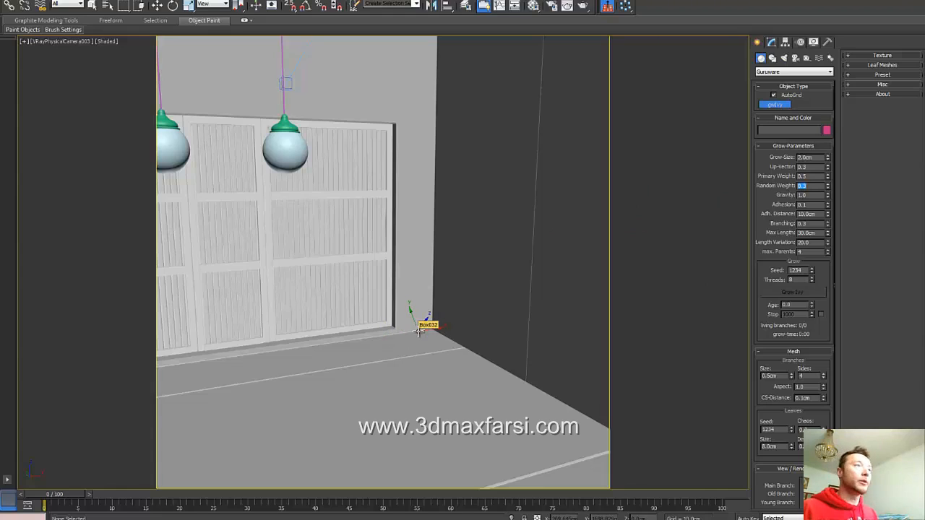
pyautogui.click(419, 330)
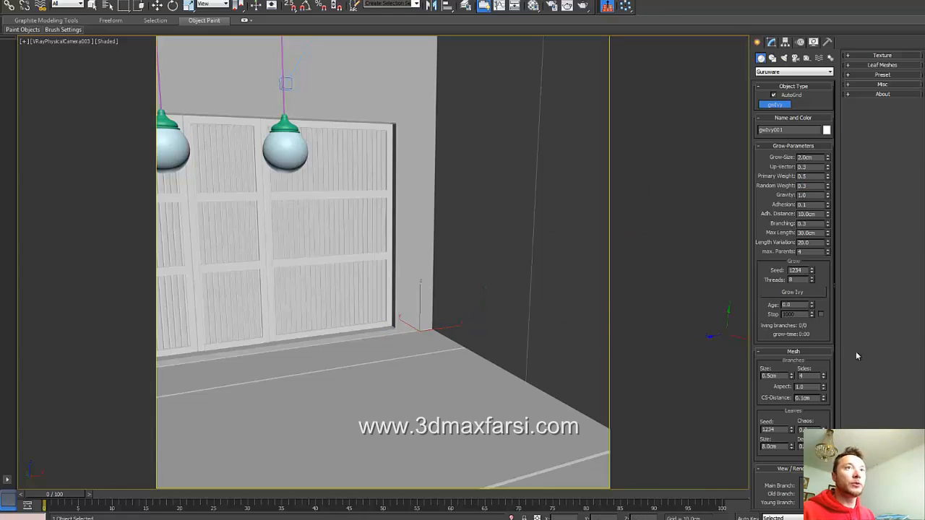
pyautogui.click(793, 292)
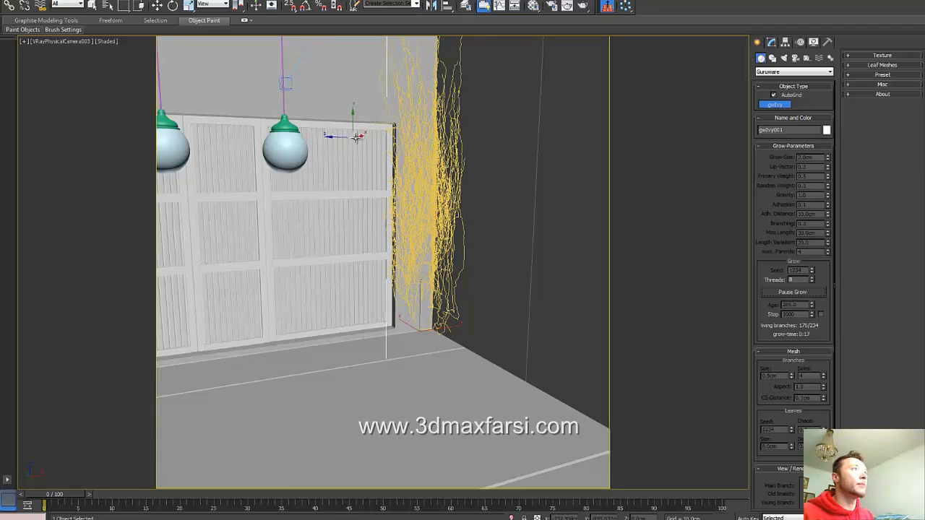
pyautogui.click(793, 292)
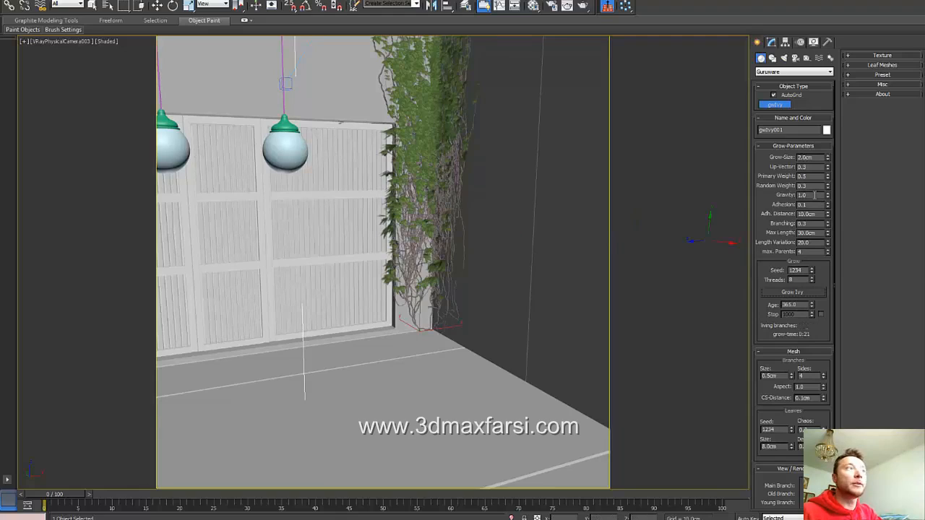
# Step: Delete the grown ivy and set the Gravity for the next one to 0.0
pyautogui.press('Delete')
pyautogui.moveTo(815, 195); pyautogui.dragTo(784, 193)
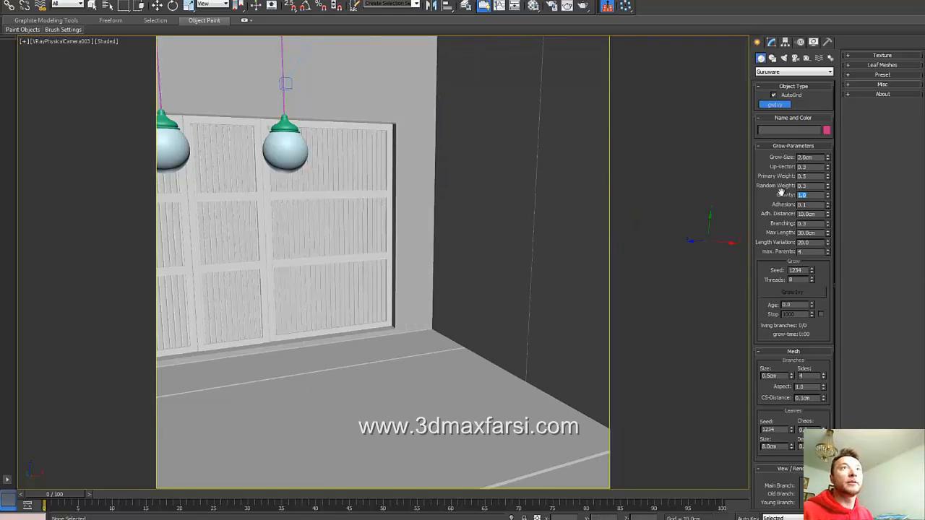
pyautogui.write('.1')
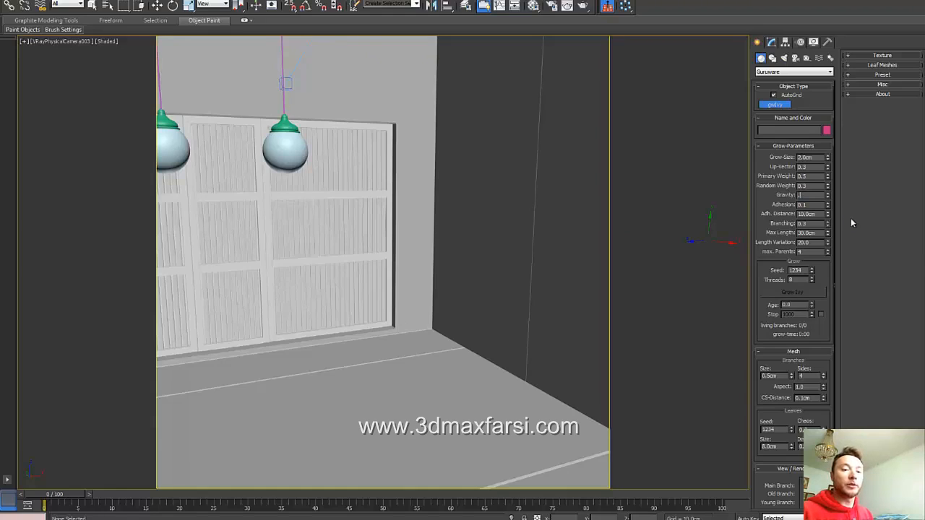
pyautogui.press('Return')
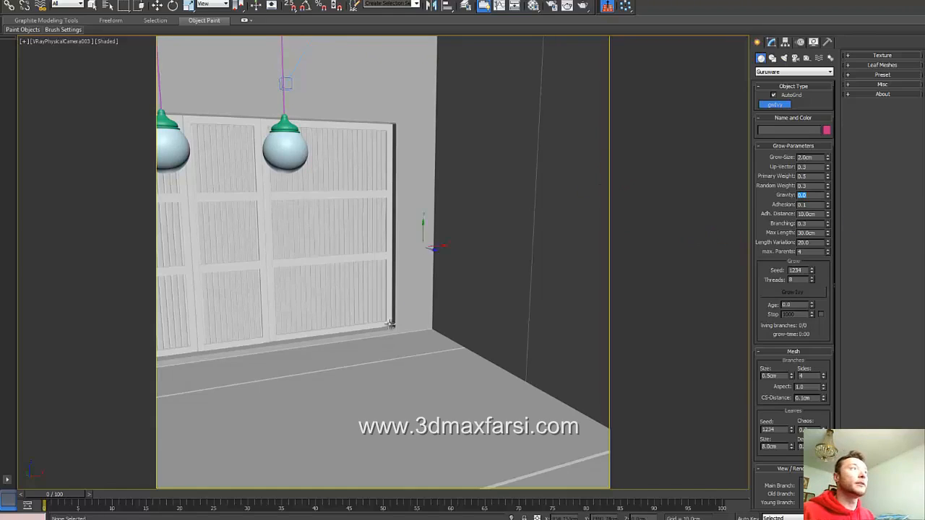
# Step: Grow a gwIvy from the corner's base, following it from VRayPhysicalCamera002, and stop it once it has spread along the balcony
pyautogui.click(419, 329)
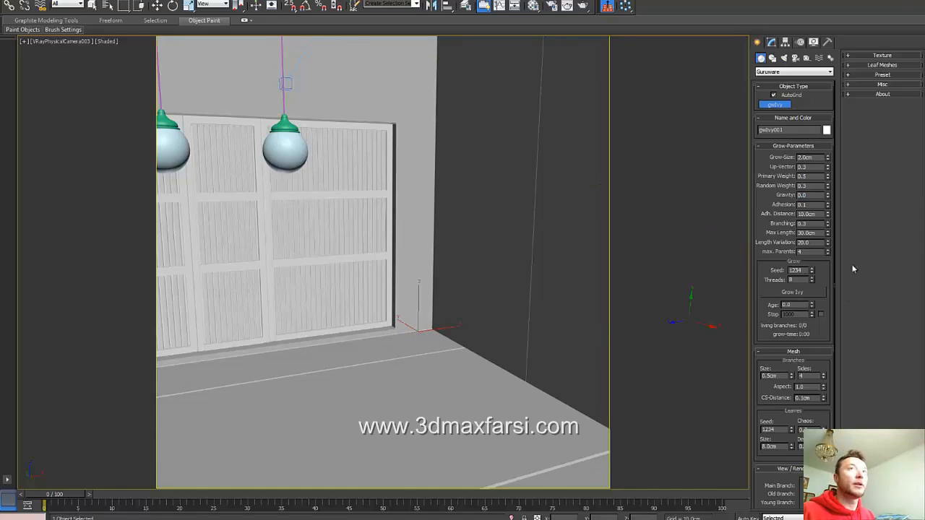
pyautogui.click(798, 293)
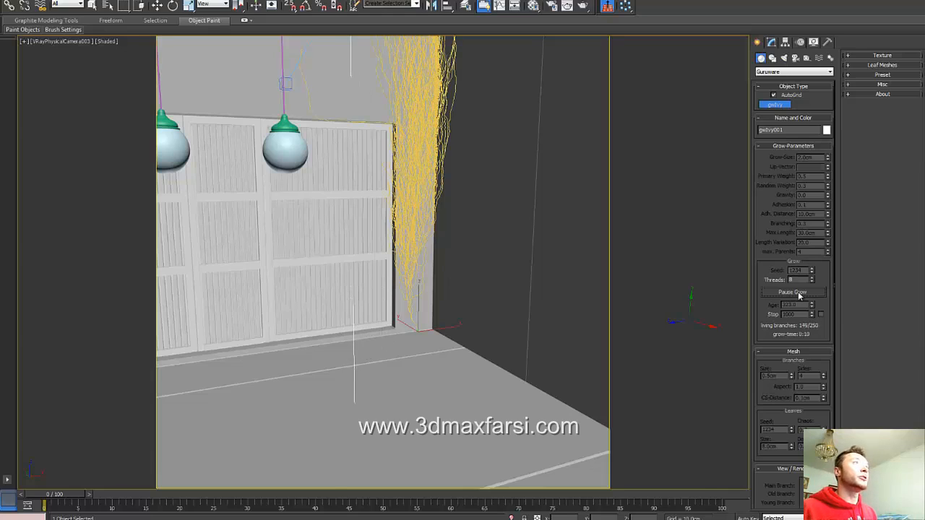
pyautogui.press('c')
pyautogui.doubleClick(452, 198)
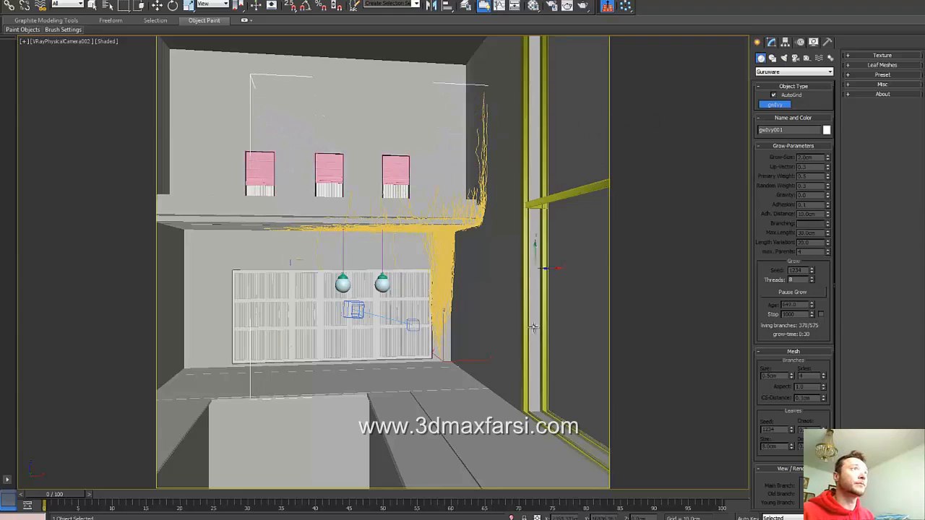
pyautogui.click(795, 292)
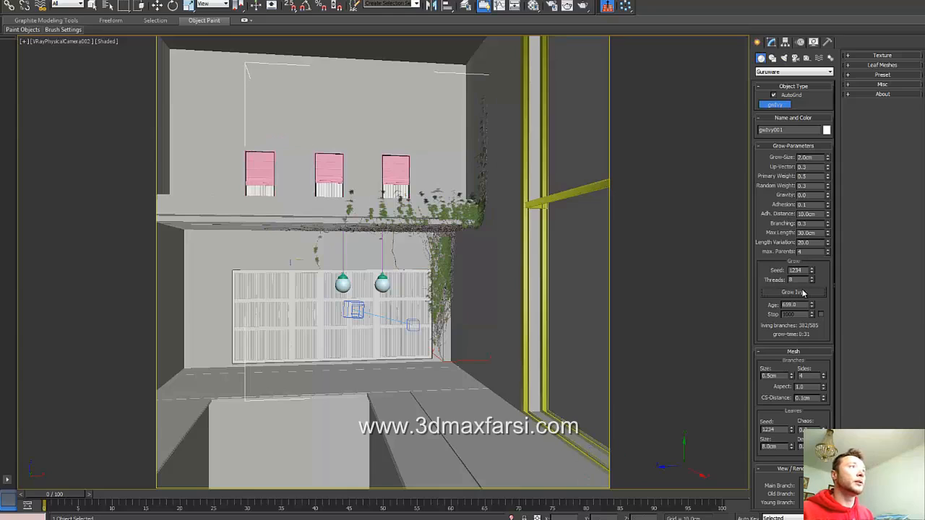
# Step: Set the Gravity to 10.0, place a second gwIvy at the corner's base next to the existing ivy and start growing it
pyautogui.doubleClick(810, 195)
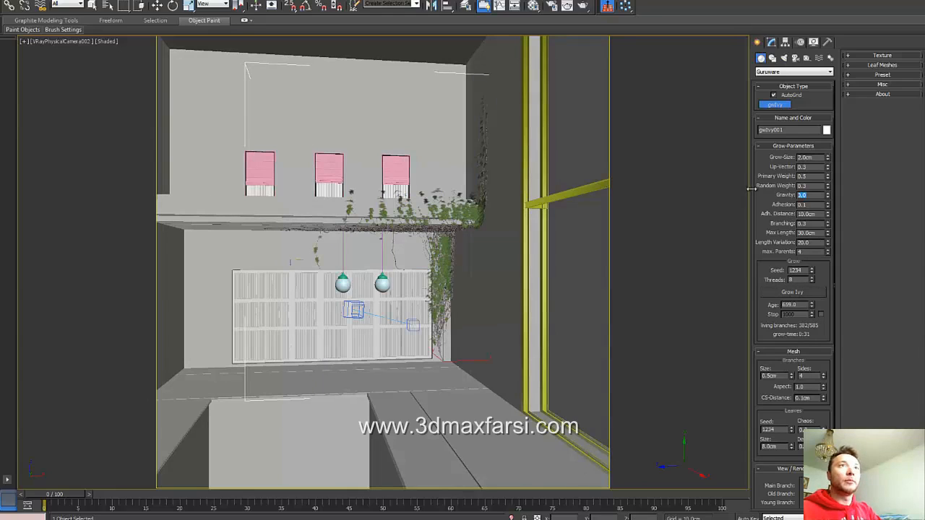
pyautogui.write('1.01')
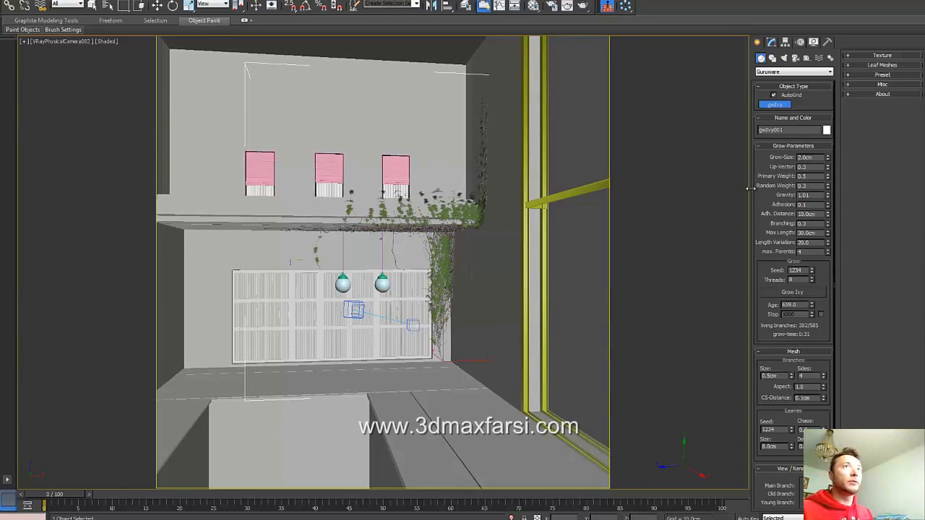
pyautogui.press('Return')
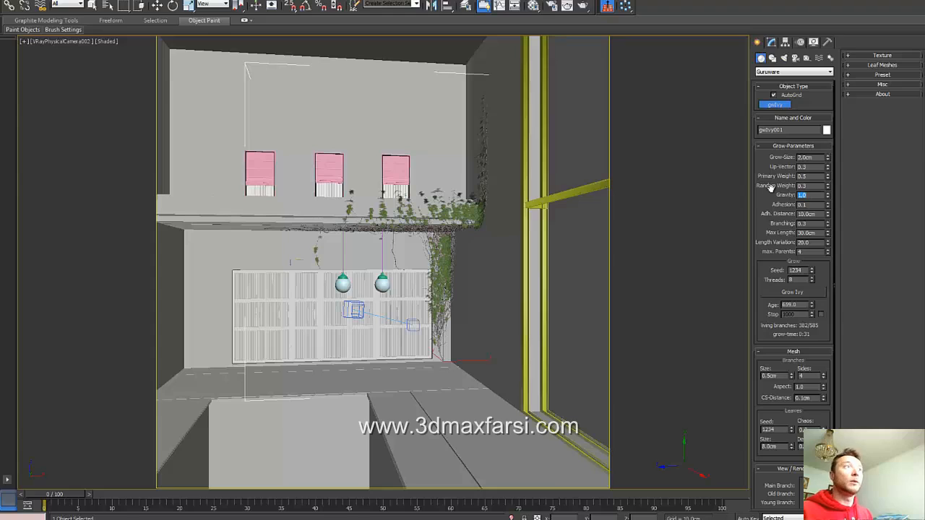
pyautogui.write('10')
pyautogui.press('Return')
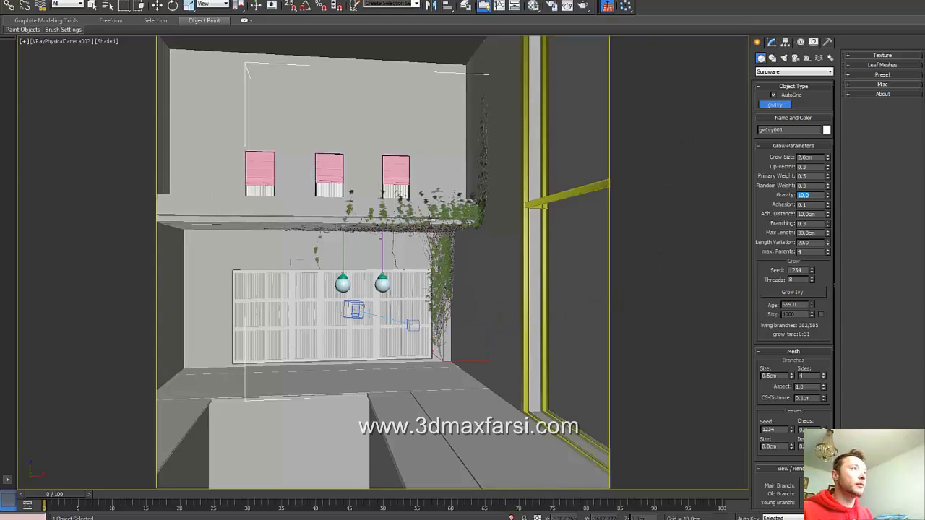
pyautogui.click(455, 365)
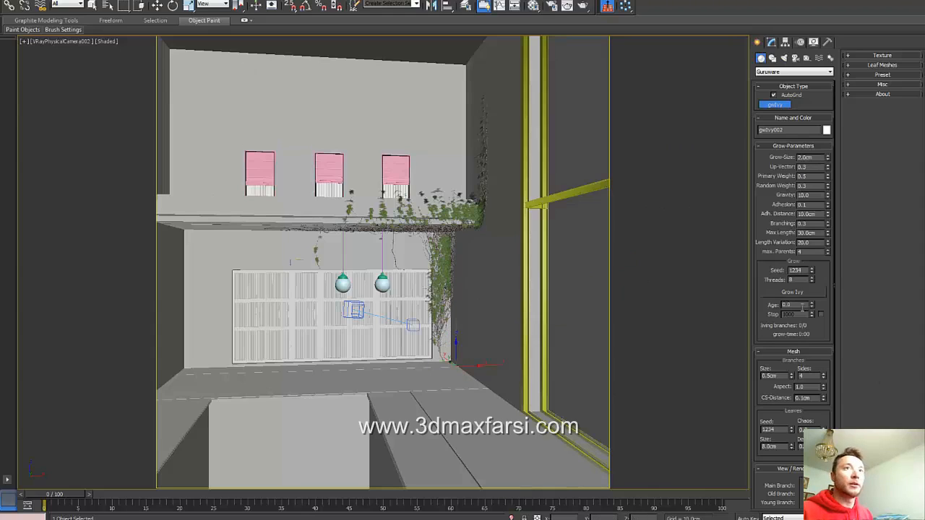
pyautogui.click(801, 292)
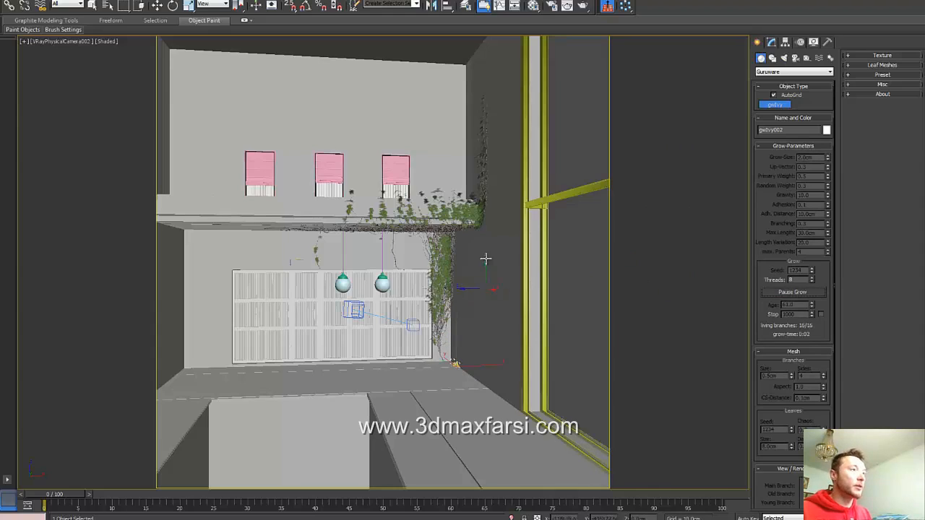
# Step: View the growing second ivy through VRayPhysicalCamera003 and stop its growth at the corner's base
pyautogui.press('c')
pyautogui.doubleClick(450, 202)
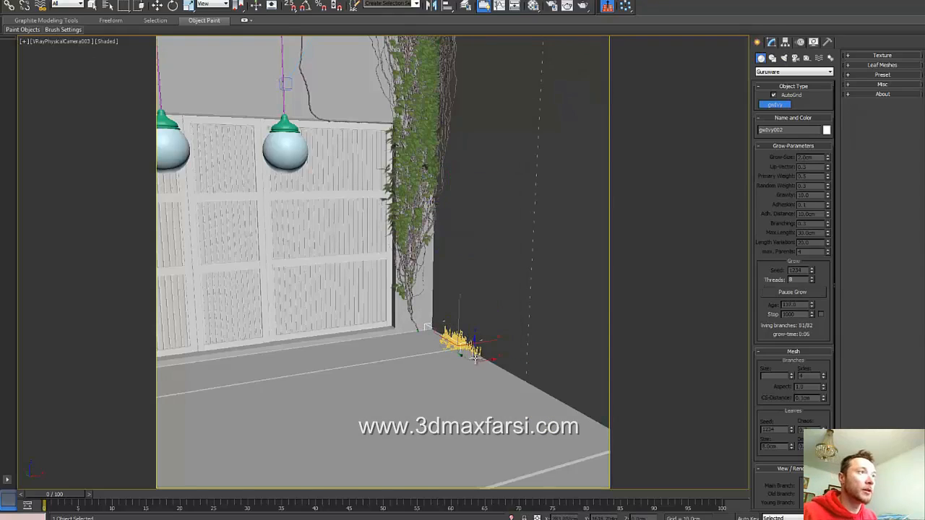
pyautogui.click(779, 295)
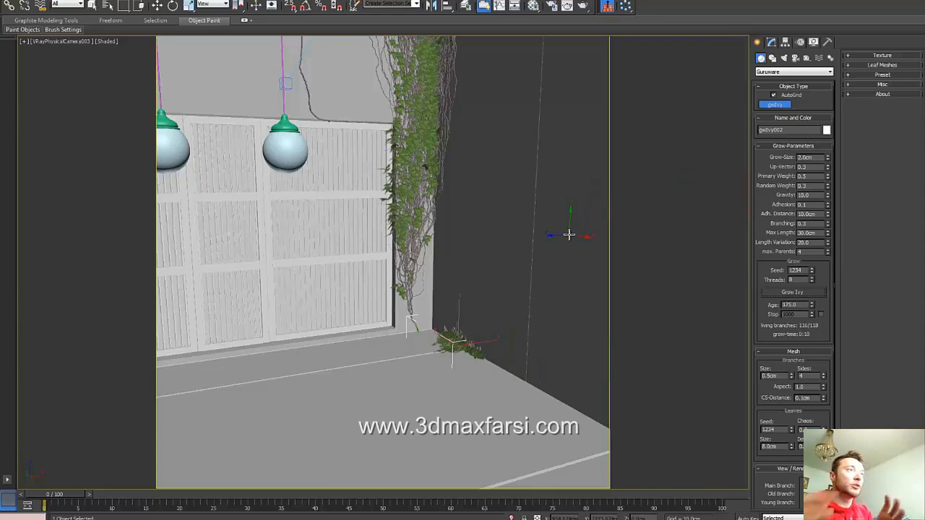
# Step: Delete both grown ivies from the corner and set the Gravity for the next one to 1.0
pyautogui.press('Delete')
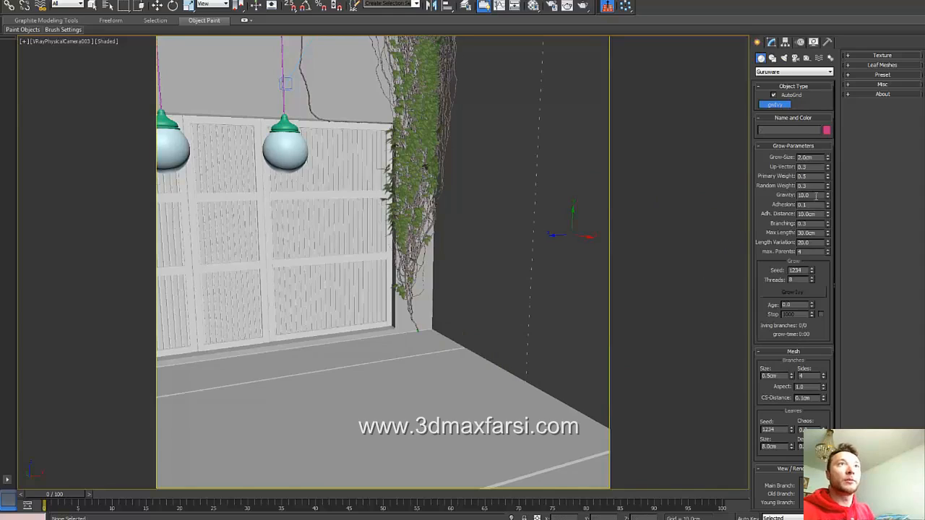
pyautogui.doubleClick(800, 195)
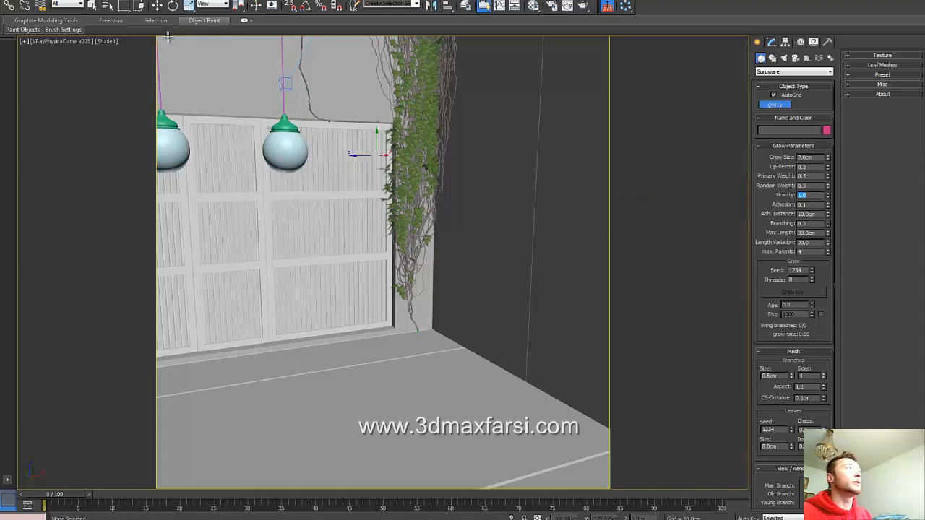
pyautogui.click(158, 7)
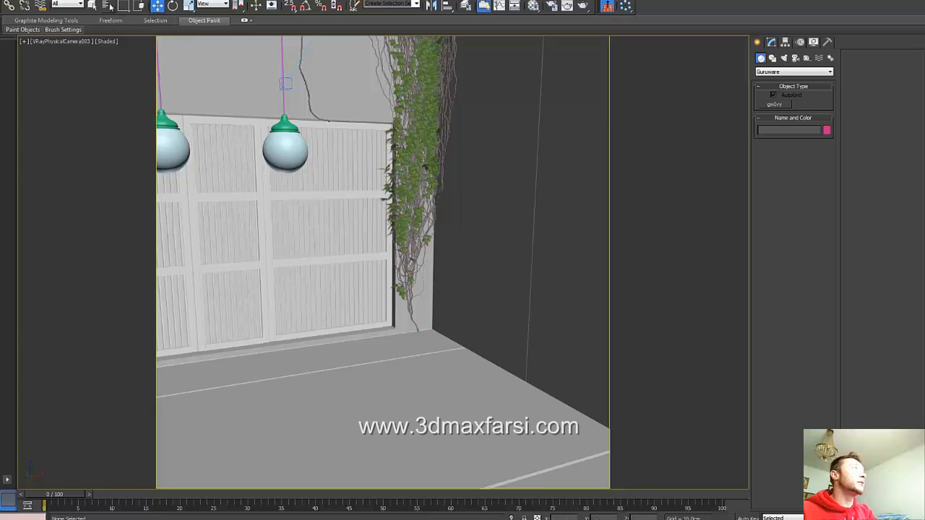
pyautogui.click(431, 101)
pyautogui.press('Delete')
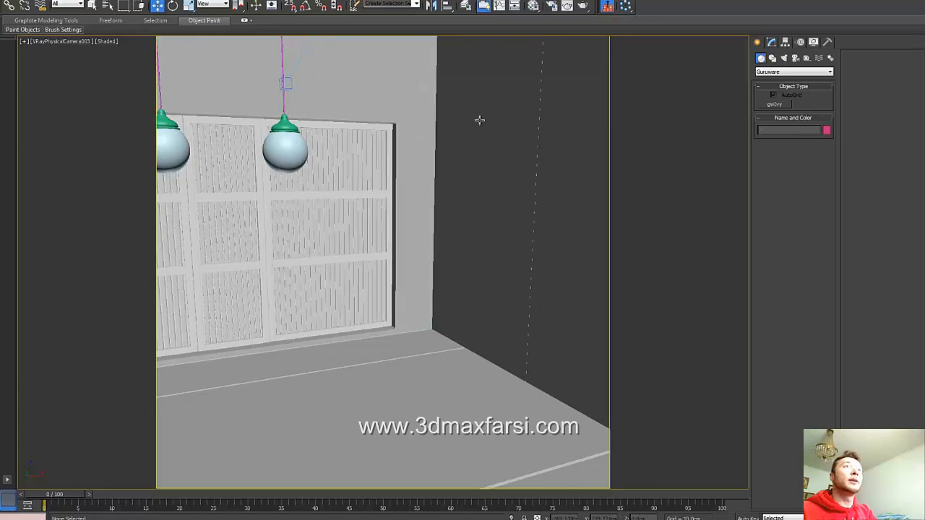
# Step: Grow a gwIvy from the corner's base with Adhesion 1.0, stopping it once it has spread along the wall edges and floor
pyautogui.click(775, 104)
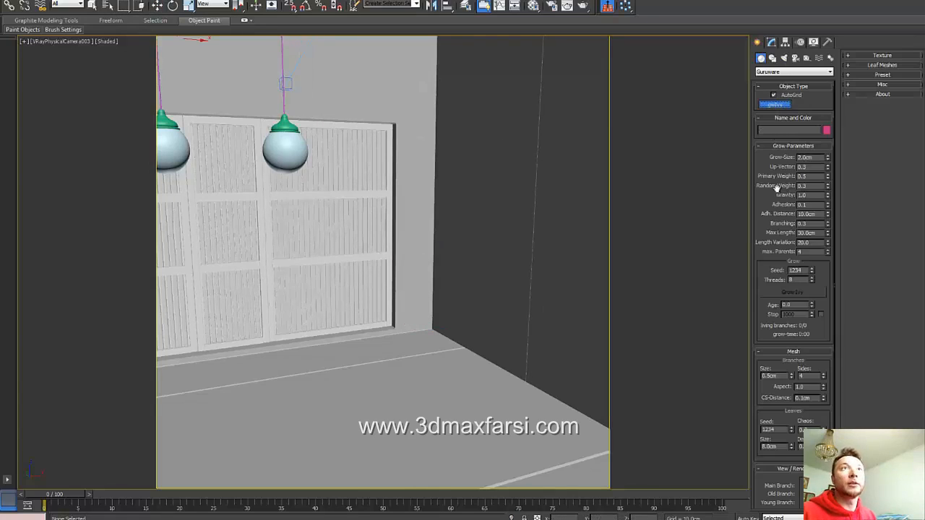
pyautogui.doubleClick(798, 205)
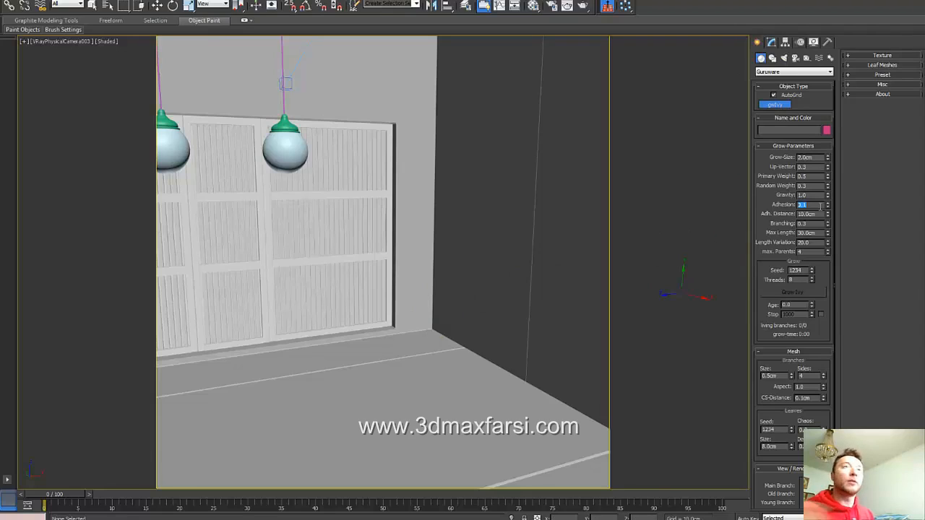
pyautogui.click(415, 329)
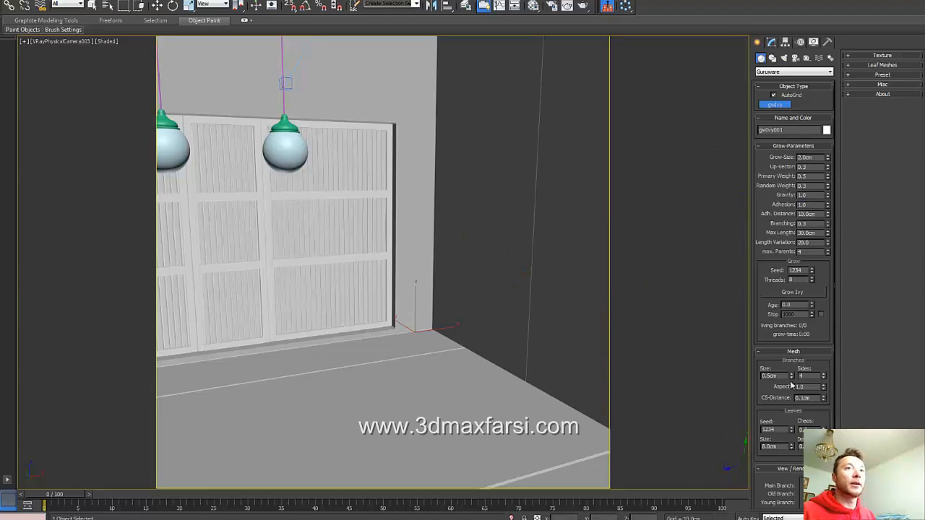
pyautogui.click(794, 293)
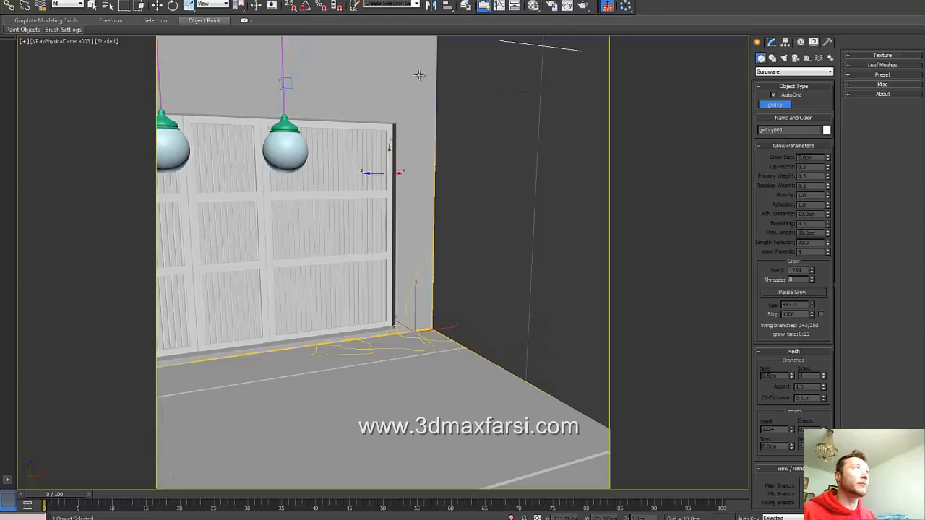
pyautogui.click(787, 293)
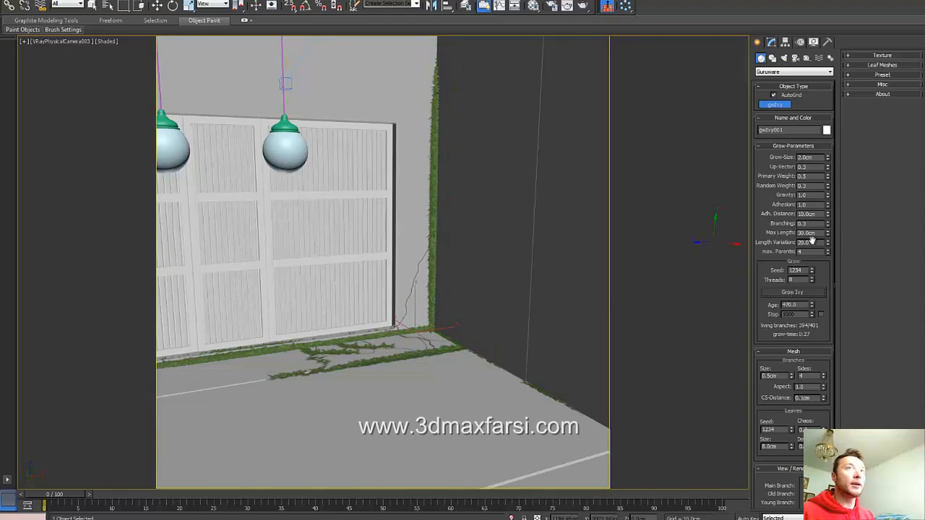
# Step: Set the Adhesion to 0.1 and continue growing the same ivy, checking the reference photo before stopping it
pyautogui.moveTo(740, 197); pyautogui.dragTo(739, 197)
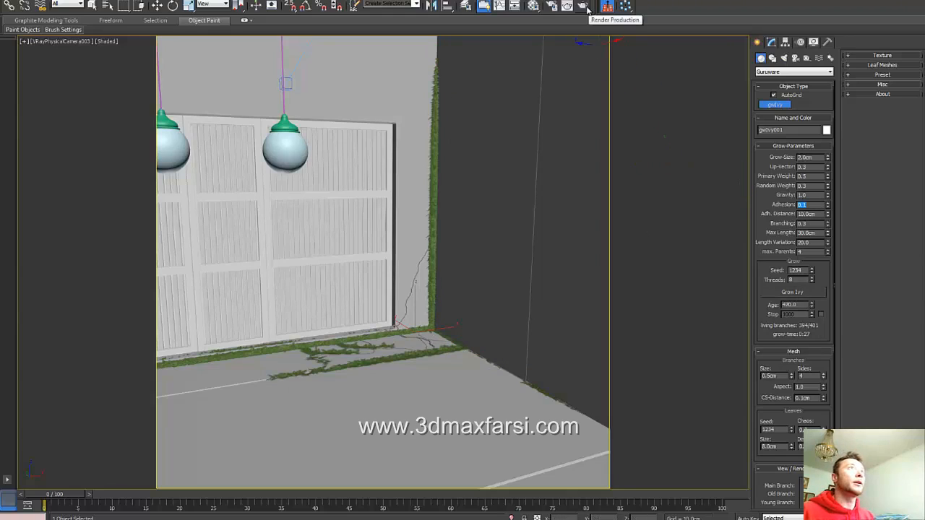
pyautogui.click(805, 293)
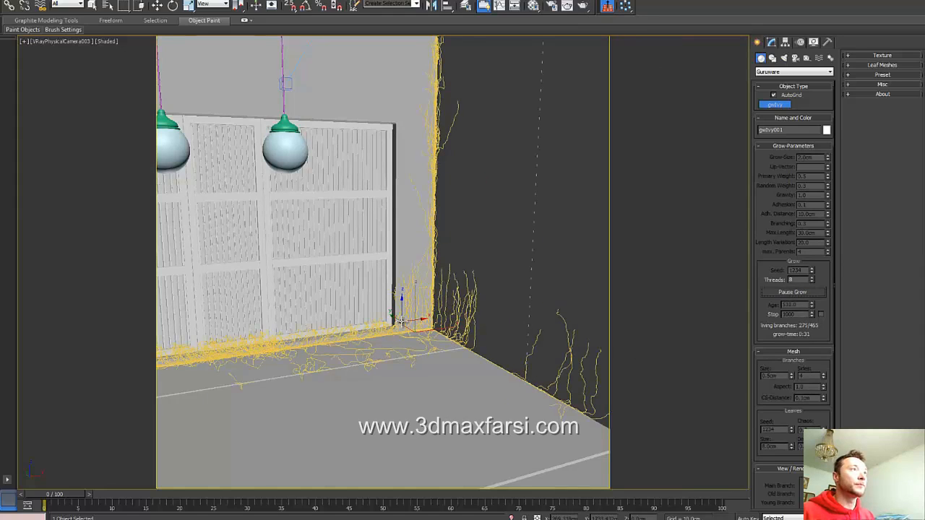
pyautogui.moveTo(372, 519)
pyautogui.click(414, 493)
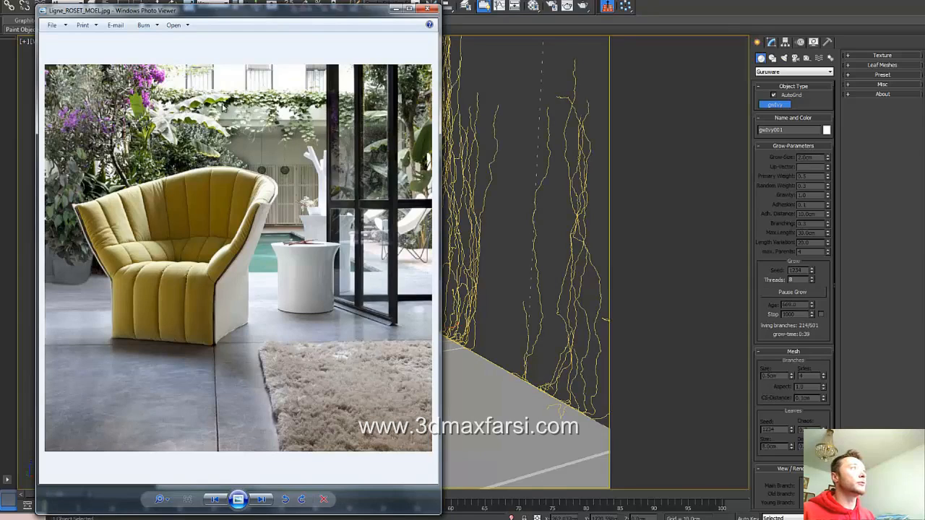
pyautogui.click(396, 8)
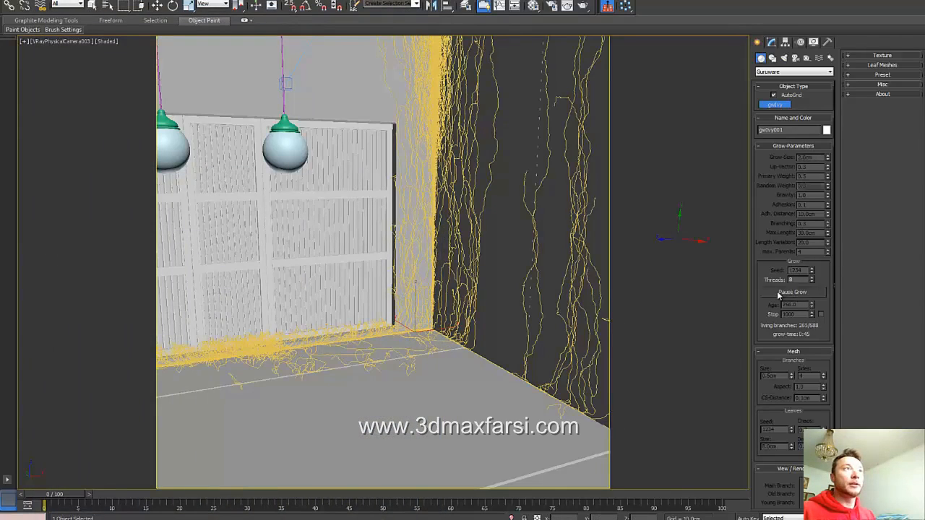
pyautogui.click(780, 293)
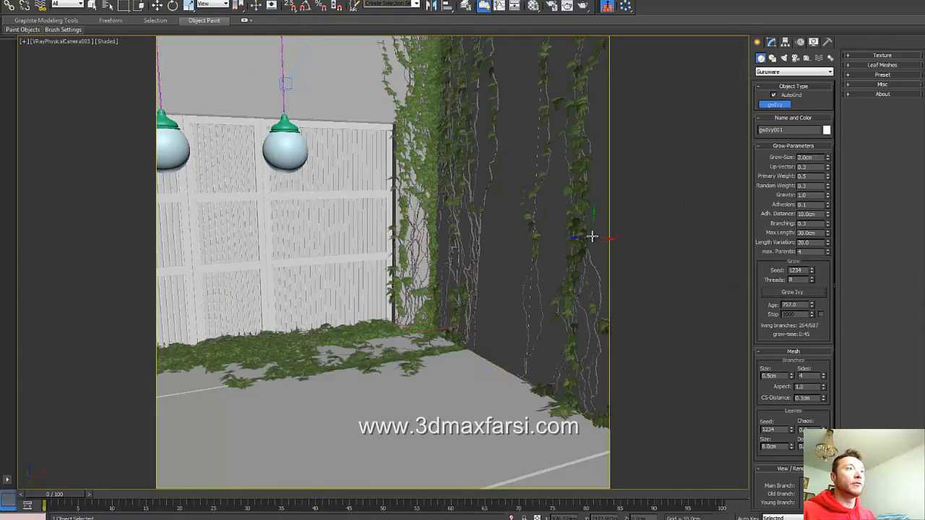
# Step: View the grown ivy across the courtyard through VRayPhysicalCamera002
pyautogui.press('c')
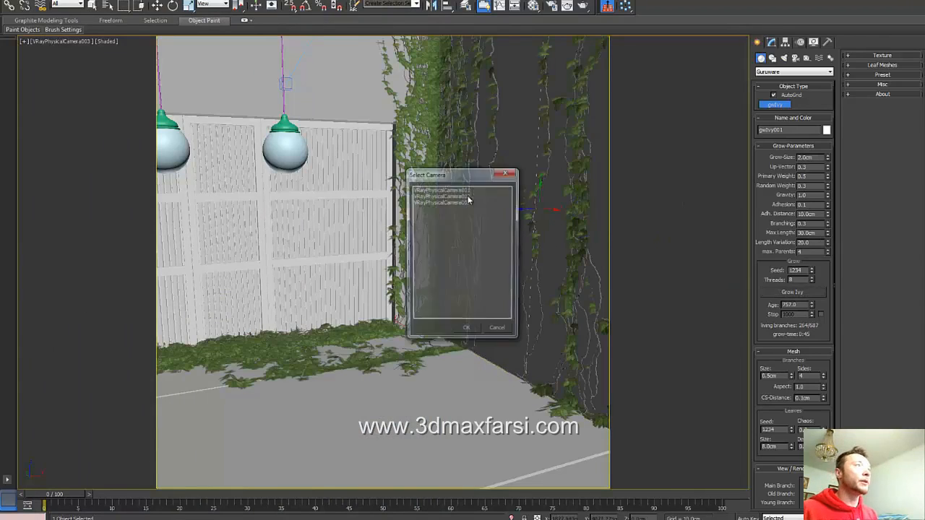
pyautogui.click(461, 196)
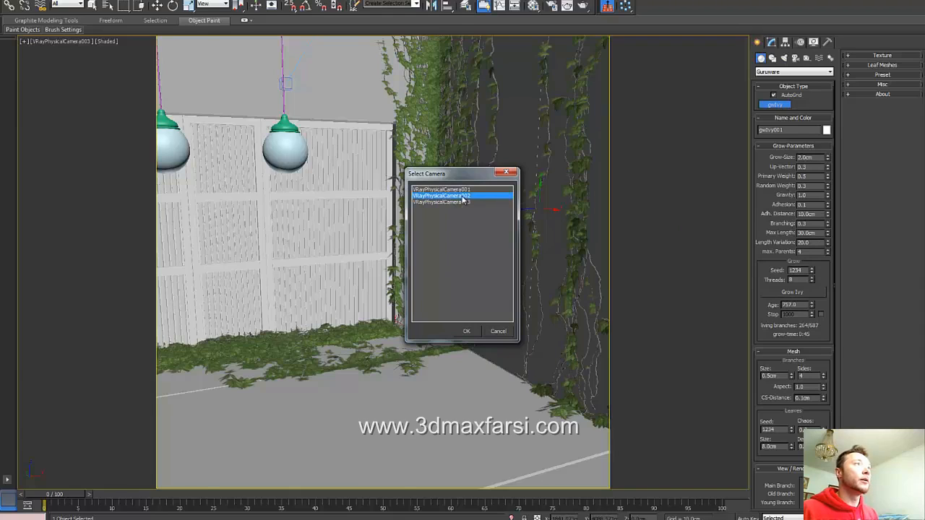
pyautogui.doubleClick(462, 197)
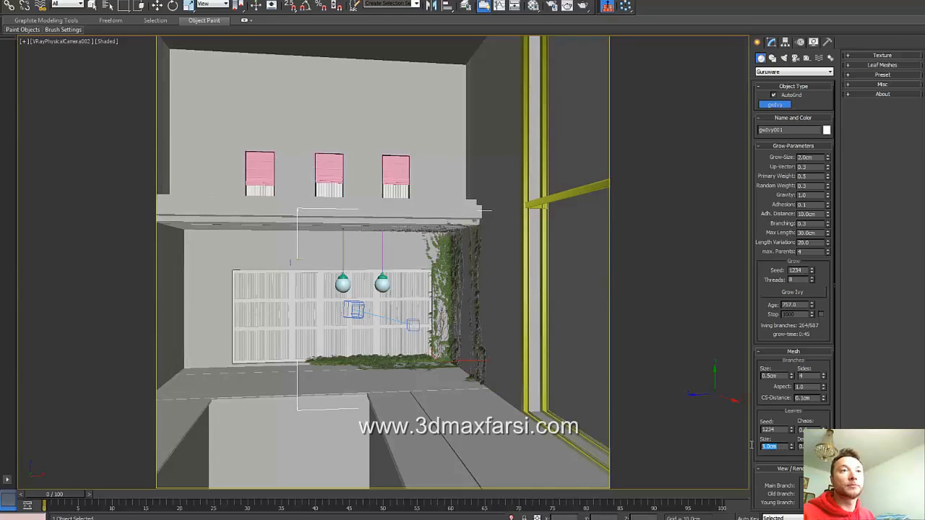
pyautogui.press('Tab')
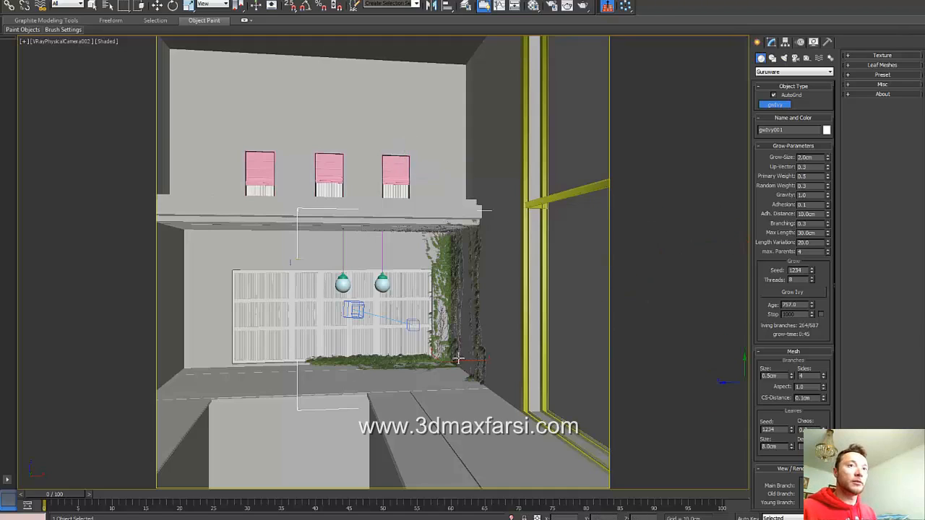
# Step: Place a second gwIvy at the foot of the gate, and delete all ivies from the courtyard
pyautogui.click(425, 360)
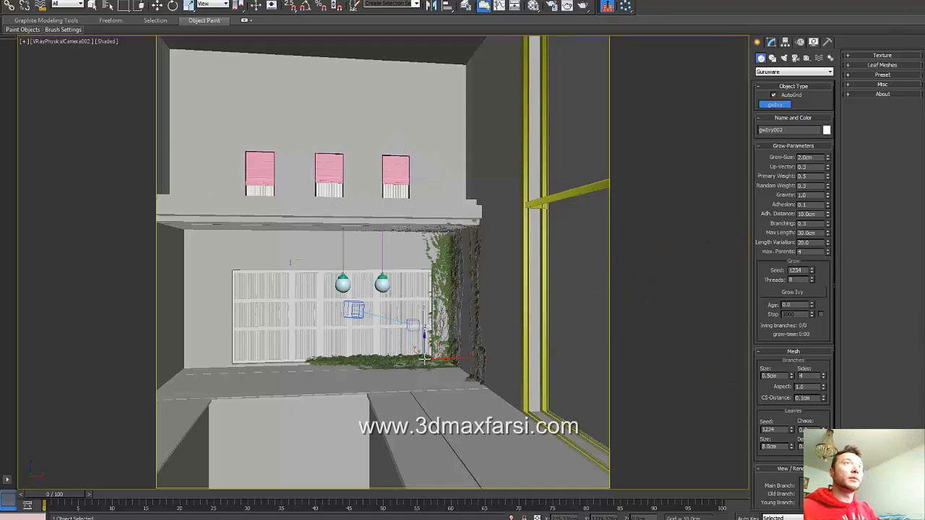
pyautogui.click(157, 6)
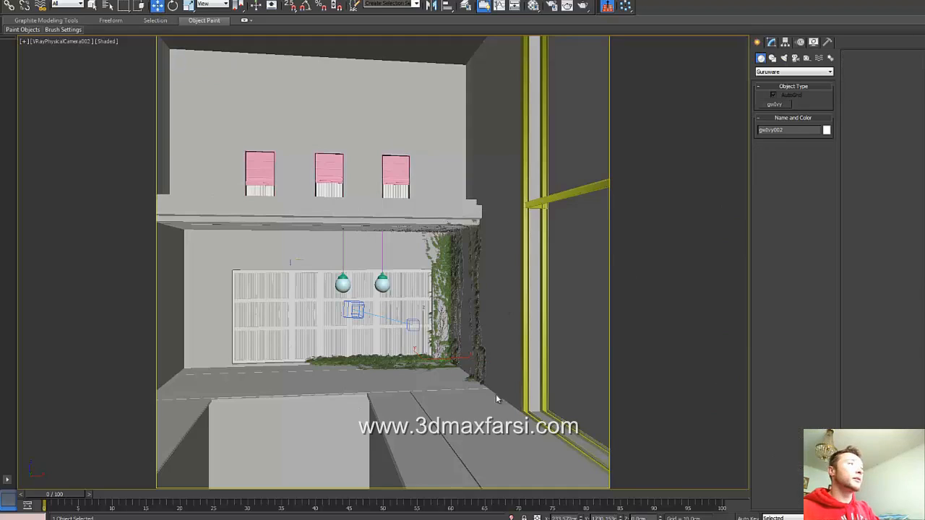
pyautogui.press('Delete')
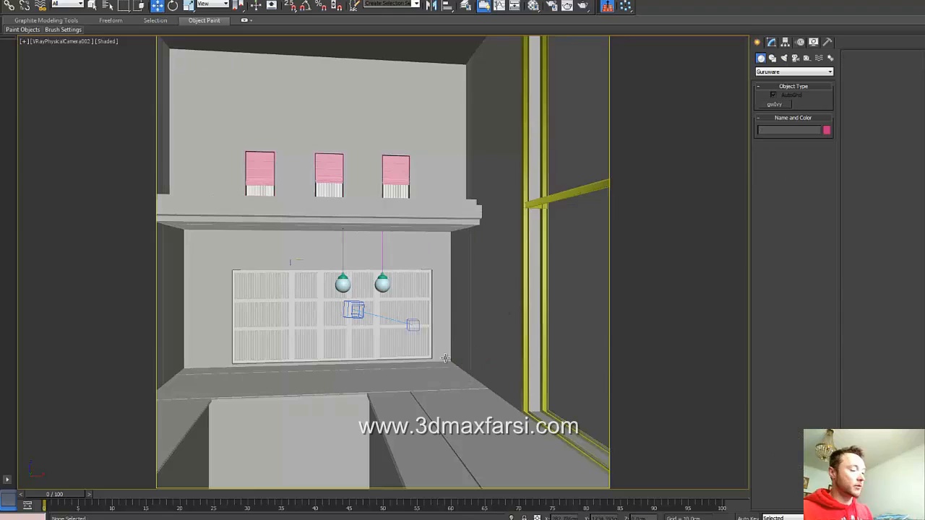
# Step: From VRayPhysicalCamera003, grow a gwIvy at the corner's base with Adh. Distance 100.0cm, stopping it once it has climbed past the gate
pyautogui.press('c')
pyautogui.doubleClick(456, 202)
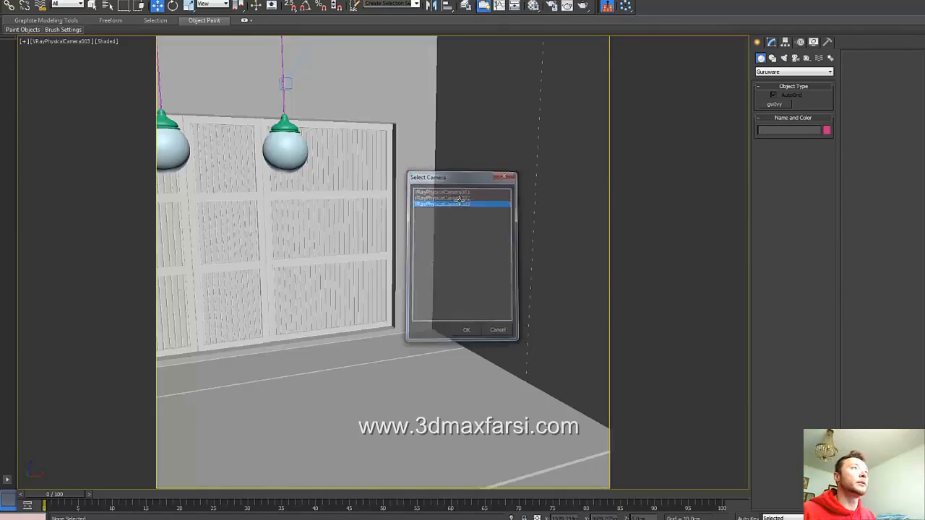
pyautogui.click(776, 104)
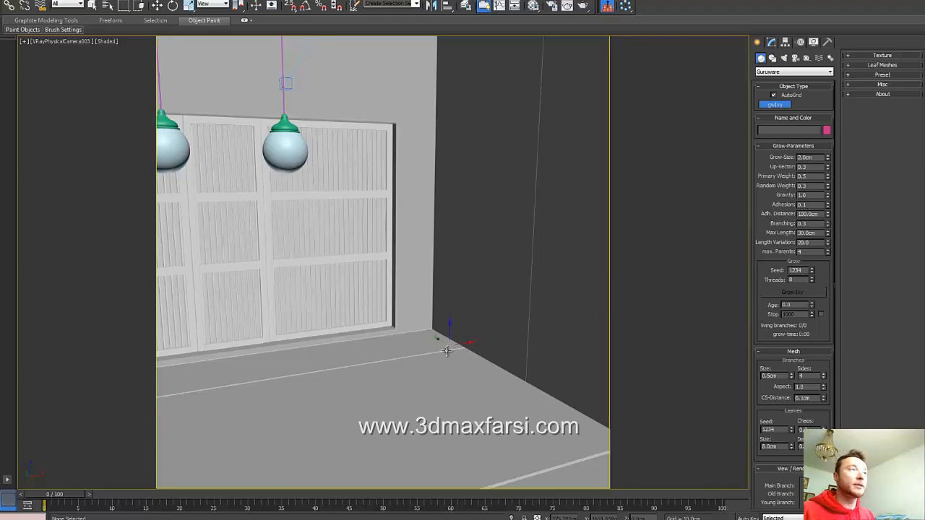
pyautogui.click(419, 330)
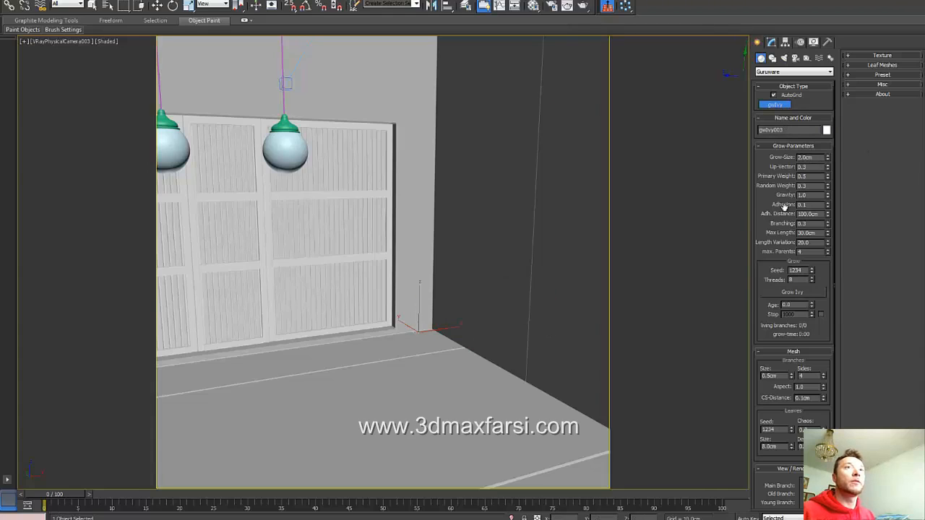
pyautogui.click(792, 292)
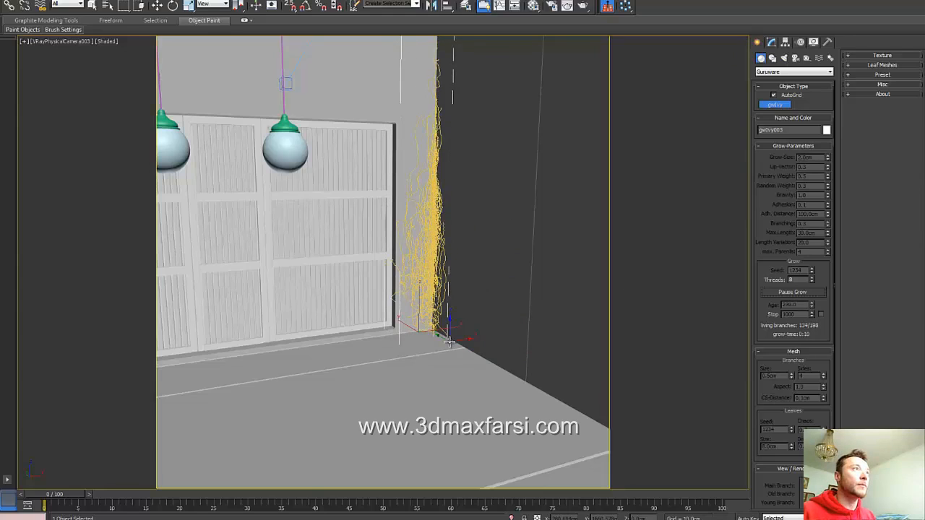
pyautogui.click(793, 292)
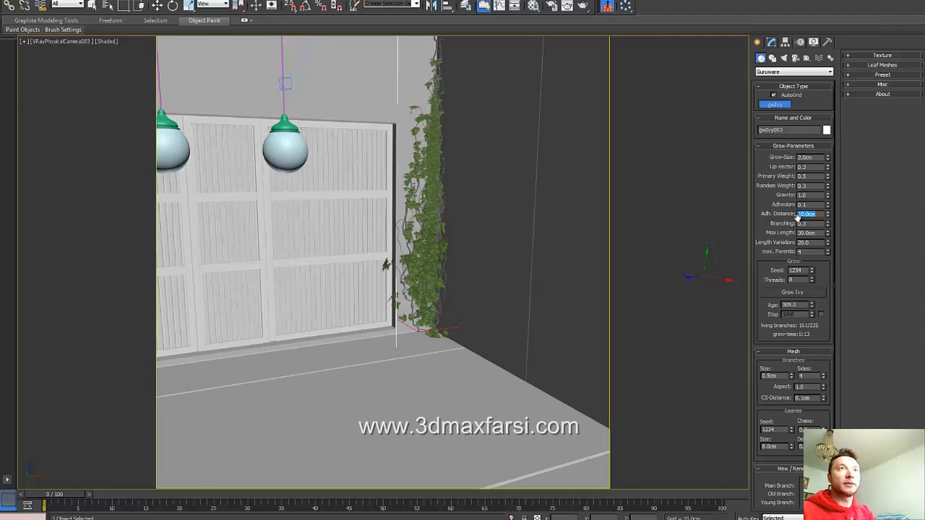
# Step: Set the Adh. Distance back to 10.0cm and delete the grown ivy
pyautogui.press('BackSpace')
pyautogui.click(157, 6)
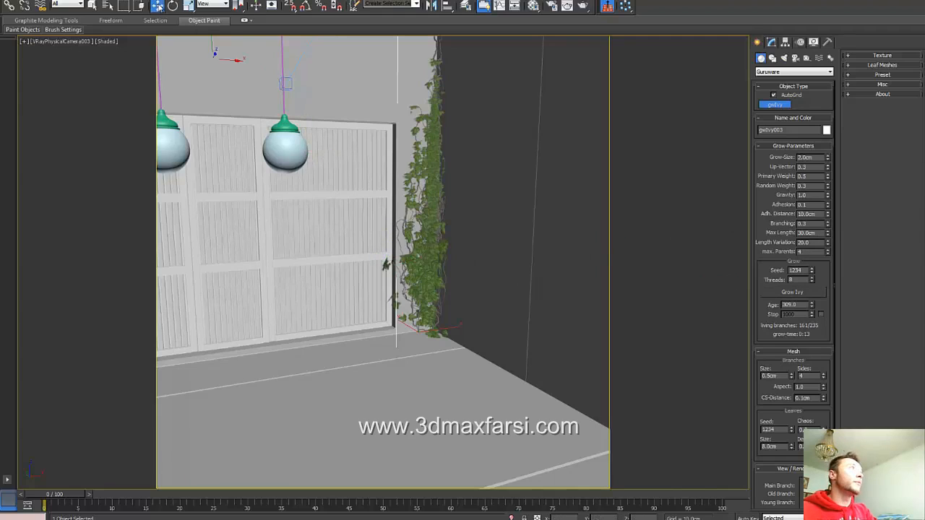
pyautogui.press('Delete')
# Step: Grow a gwIvy from the corner's base with Branching 1.0, stop it above the gate's height, and return the Branching to 0.3
pyautogui.click(770, 102)
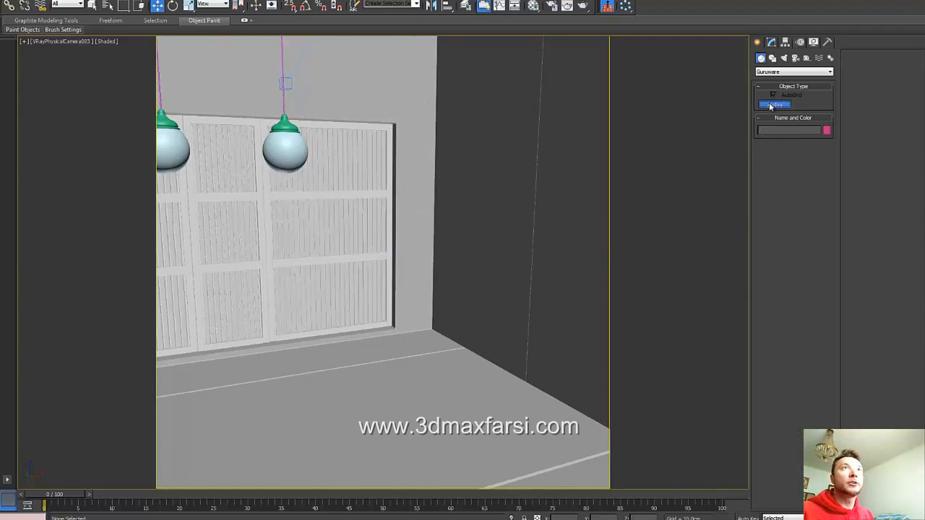
pyautogui.doubleClick(812, 224)
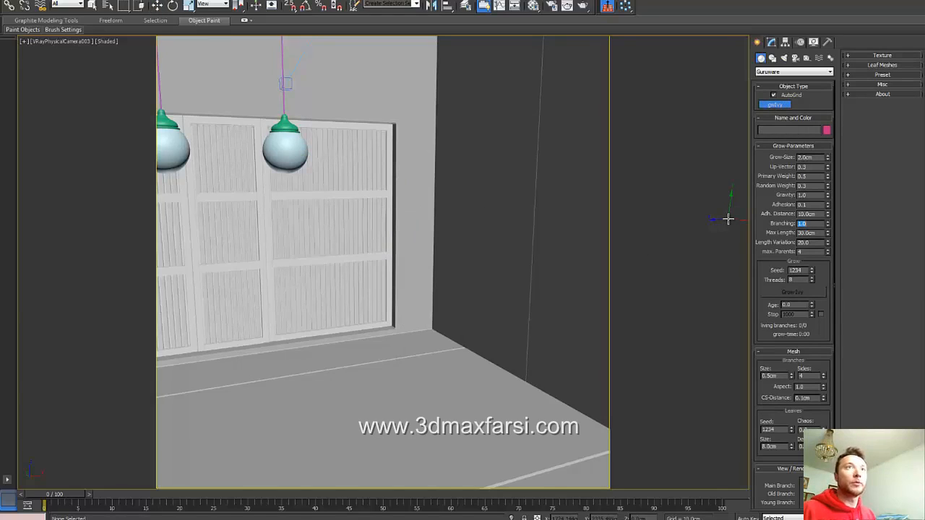
pyautogui.click(412, 326)
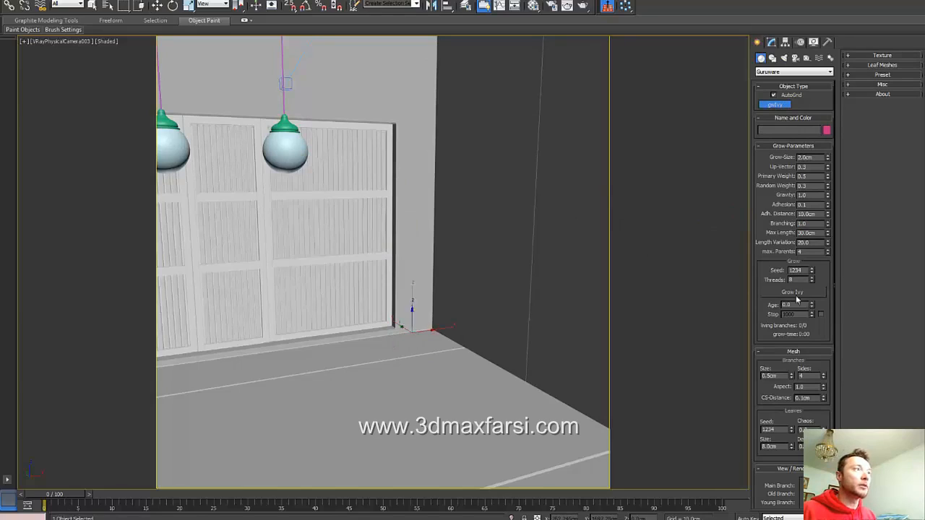
pyautogui.click(804, 292)
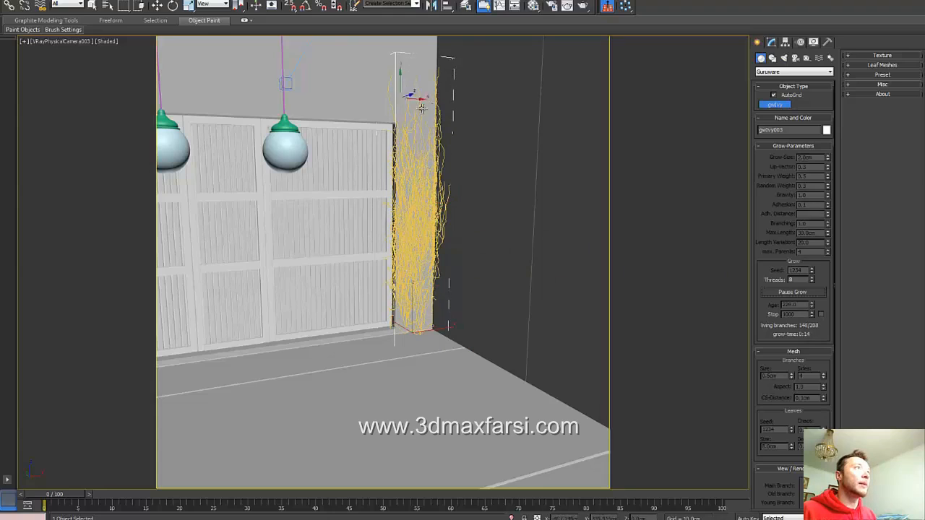
pyautogui.click(786, 294)
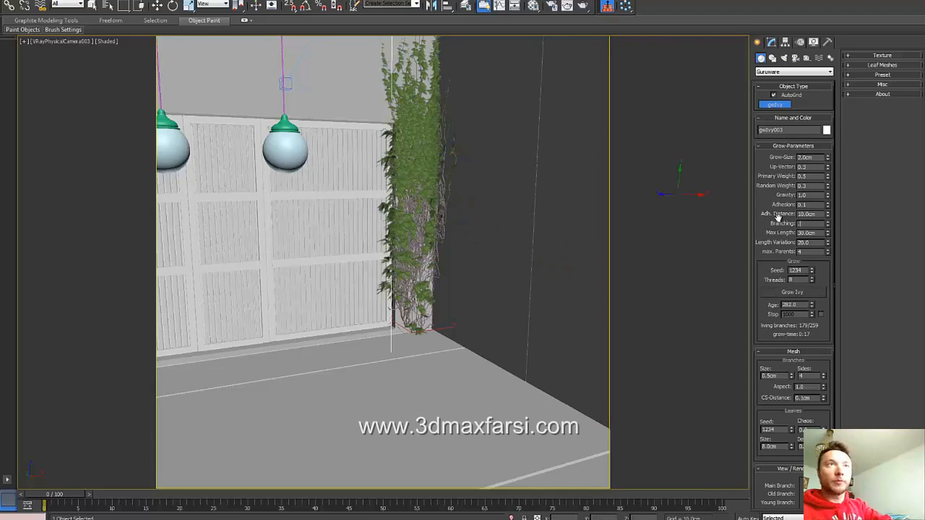
pyautogui.press('Return')
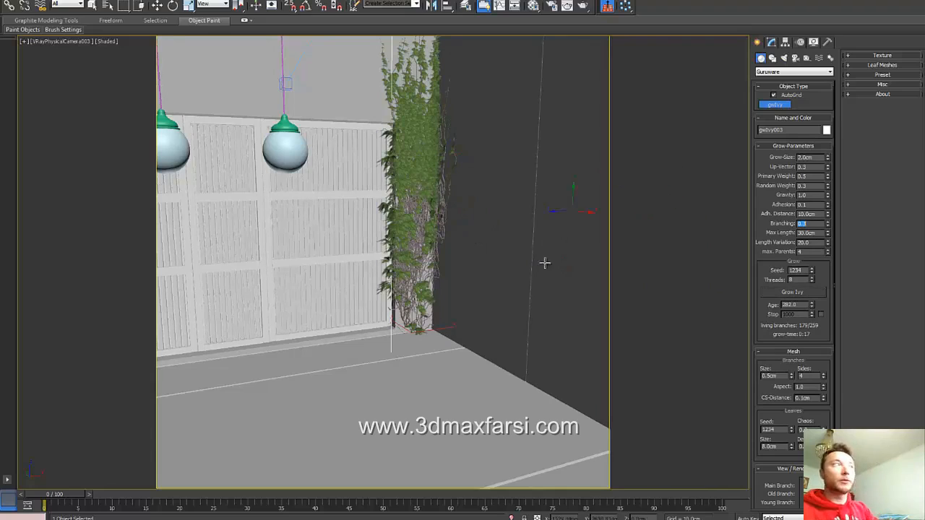
# Step: Grow a second gwIvy at the foot of the dark side wall with Branching 0.3, stop it above the gate's height, and delete it
pyautogui.click(451, 340)
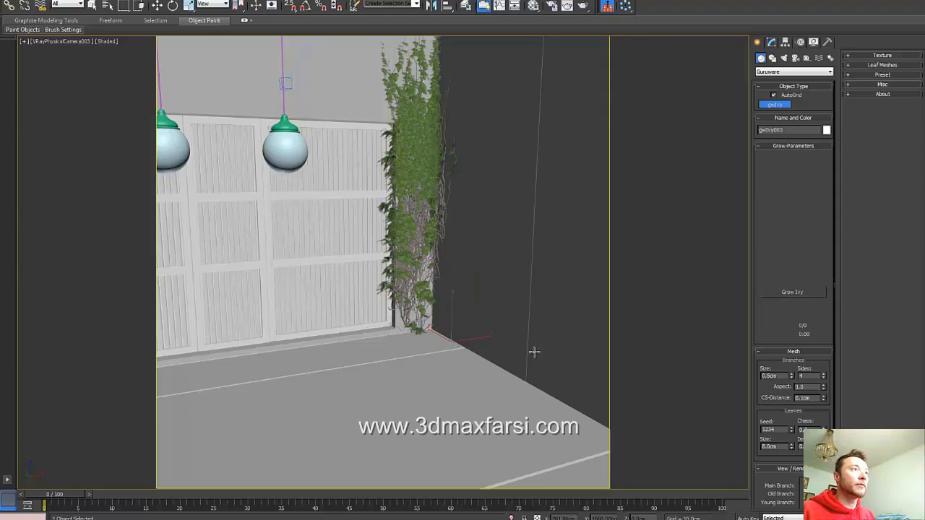
pyautogui.click(793, 291)
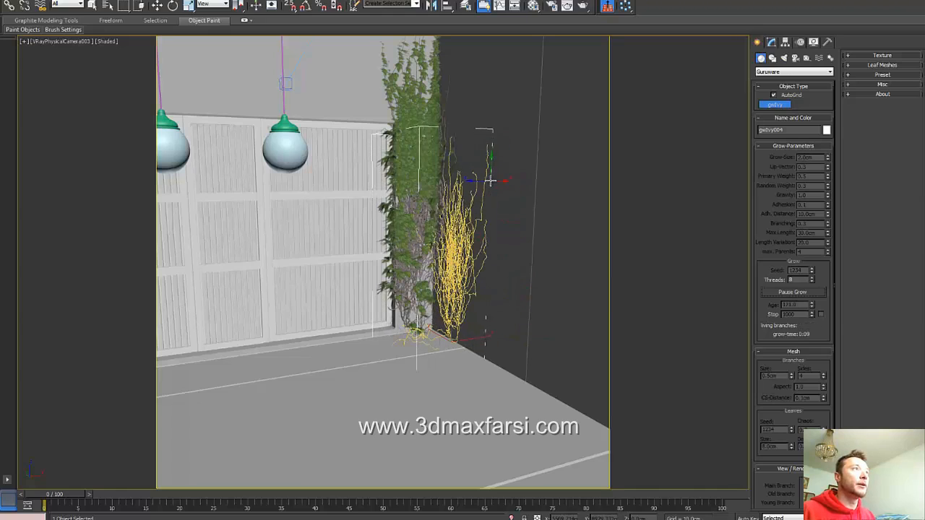
pyautogui.click(802, 292)
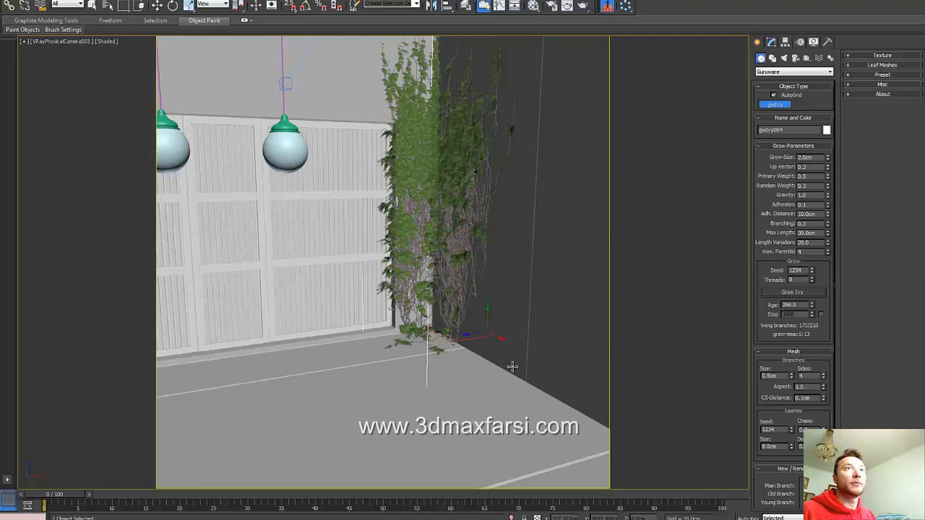
pyautogui.click(156, 5)
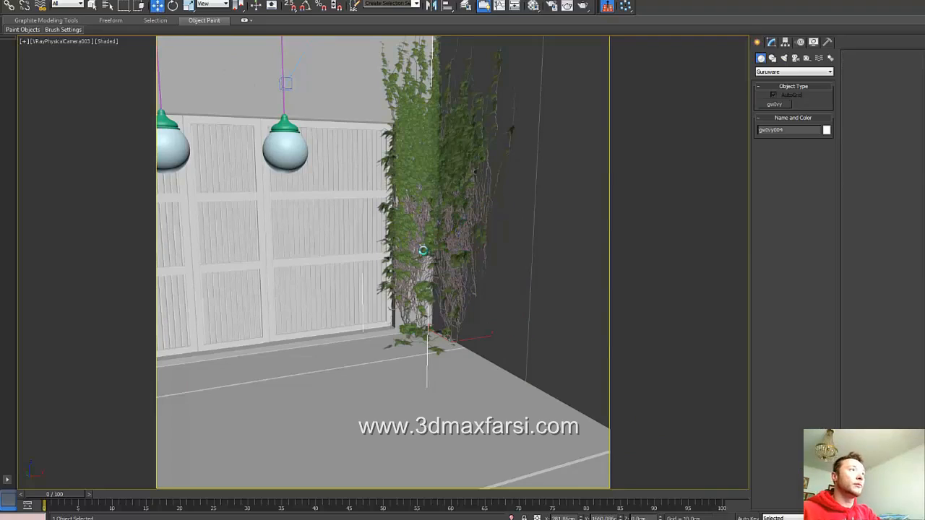
pyautogui.press('Delete')
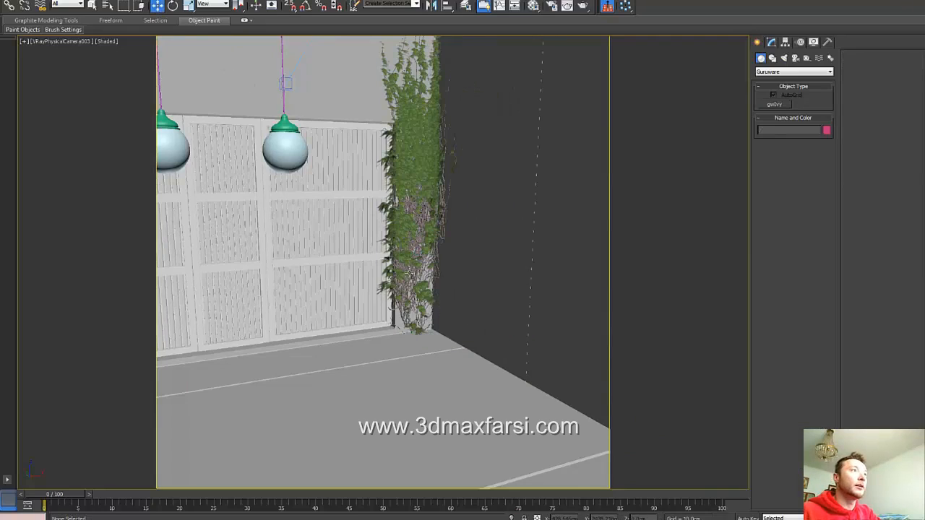
# Step: Grow a gwIvy from the corner's base with Max Length 300.0cm, stopping it once it has climbed well past the gate
pyautogui.click(775, 104)
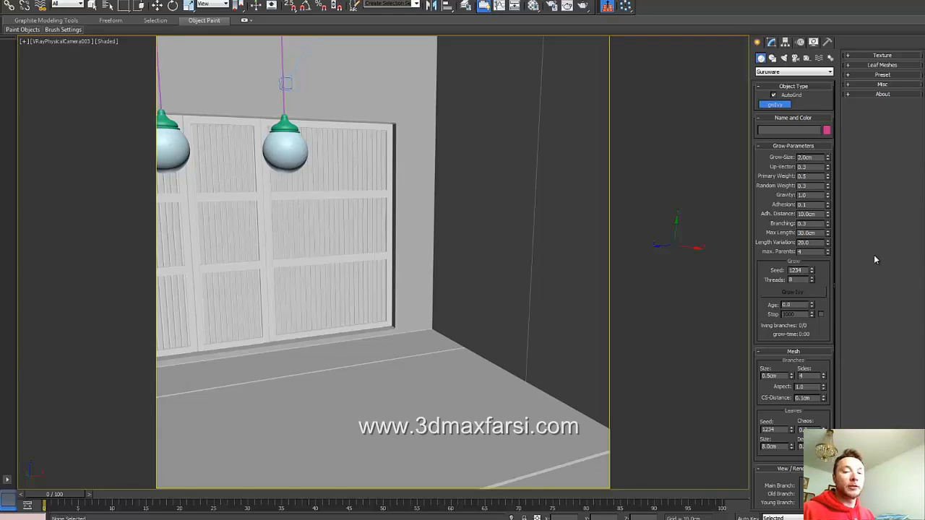
pyautogui.write('0')
pyautogui.press('Return')
pyautogui.click(417, 329)
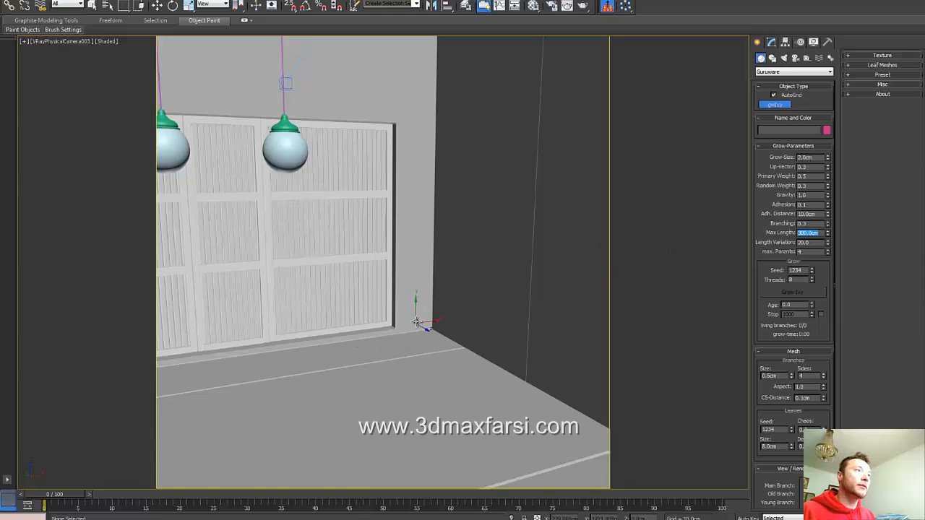
pyautogui.click(793, 292)
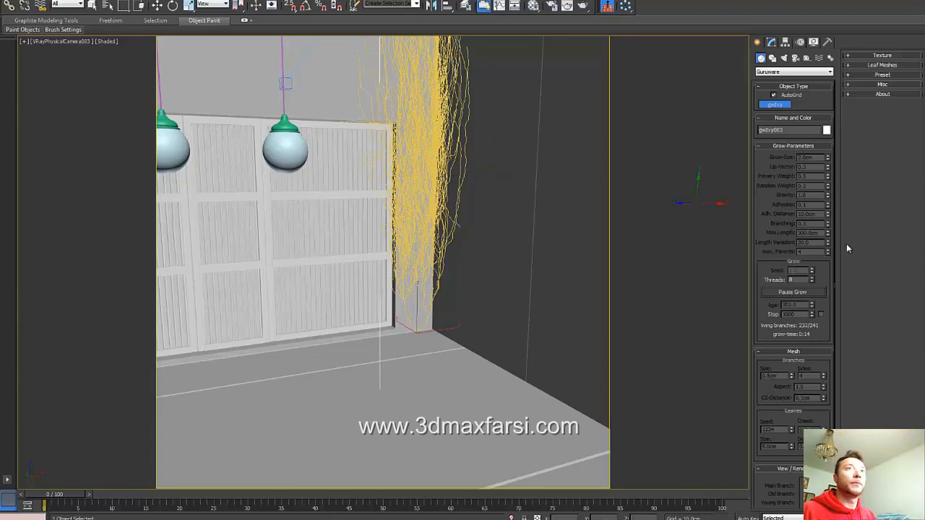
pyautogui.click(794, 293)
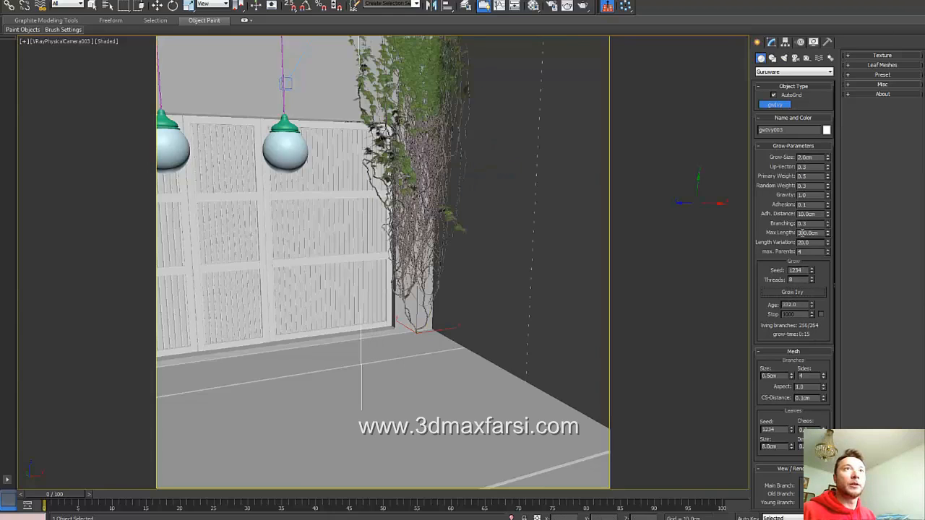
# Step: Set the Max Length back to 30.0cm and grow a comparison gwIvy from the dark side wall's foot, stopping it above the gate's height
pyautogui.moveTo(804, 233); pyautogui.dragTo(808, 234)
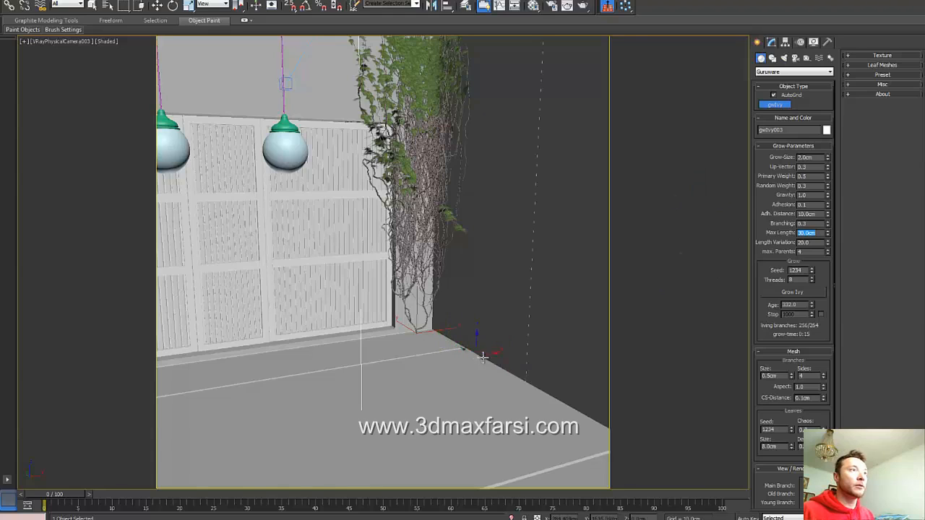
pyautogui.click(480, 357)
pyautogui.click(799, 295)
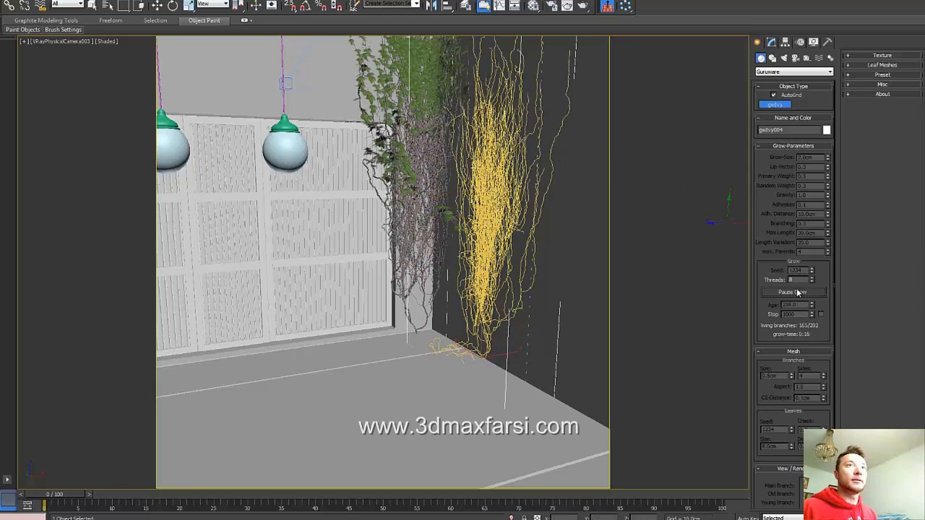
pyautogui.click(795, 292)
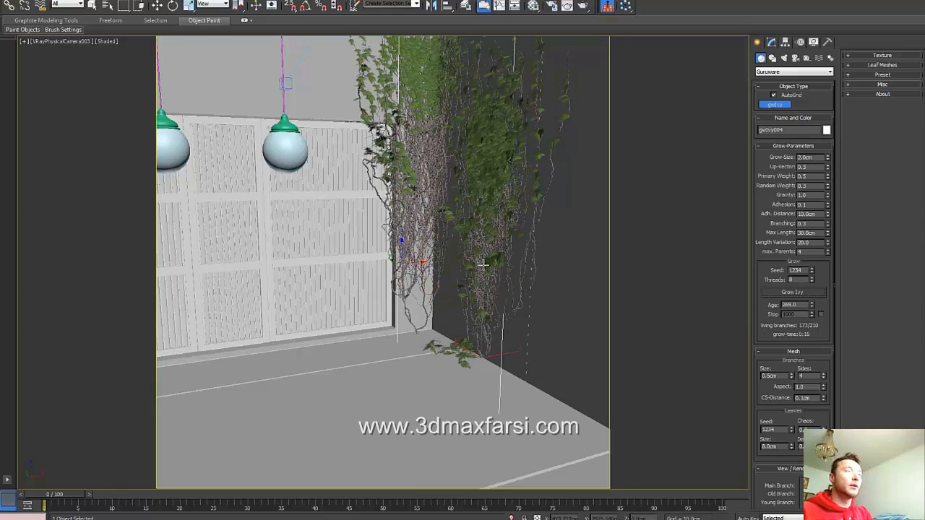
# Step: Delete the two Max Length test ivies from the corner and the side wall
pyautogui.press('Delete')
pyautogui.click(159, 5)
pyautogui.click(423, 144)
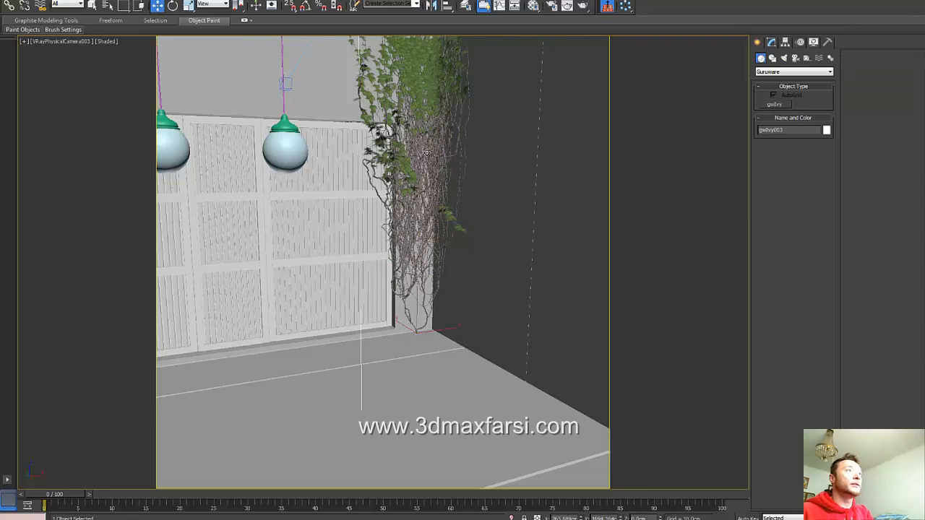
pyautogui.press('Delete')
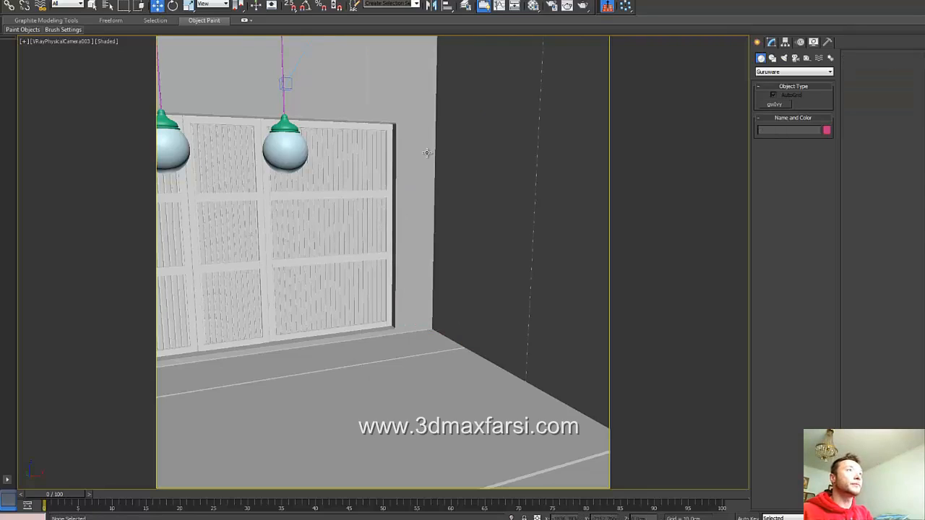
# Step: Grow a gwIvy from the corner's base with Length Variation 100.0
pyautogui.click(777, 104)
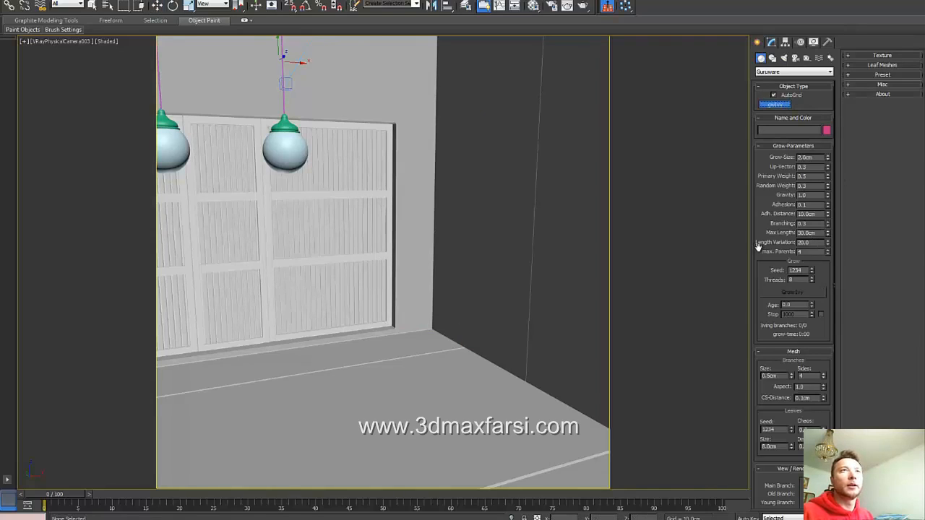
pyautogui.doubleClick(819, 243)
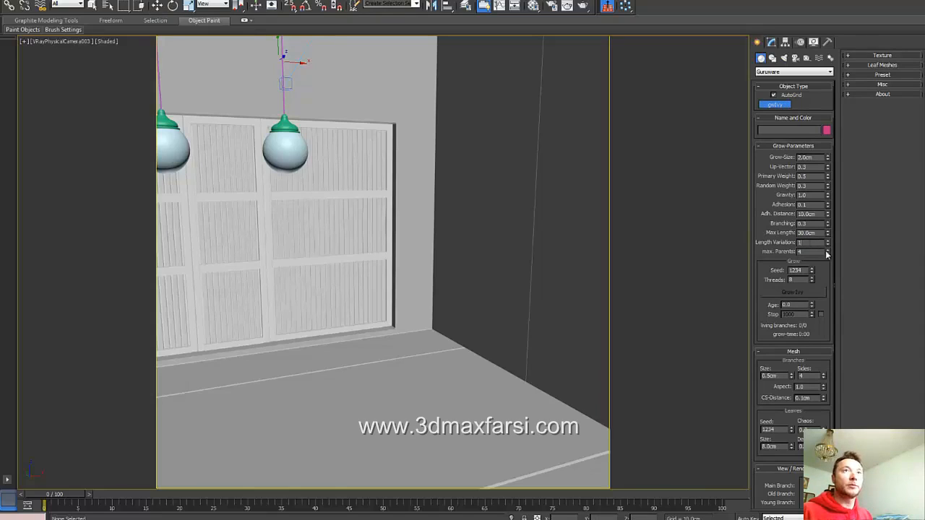
pyautogui.click(414, 330)
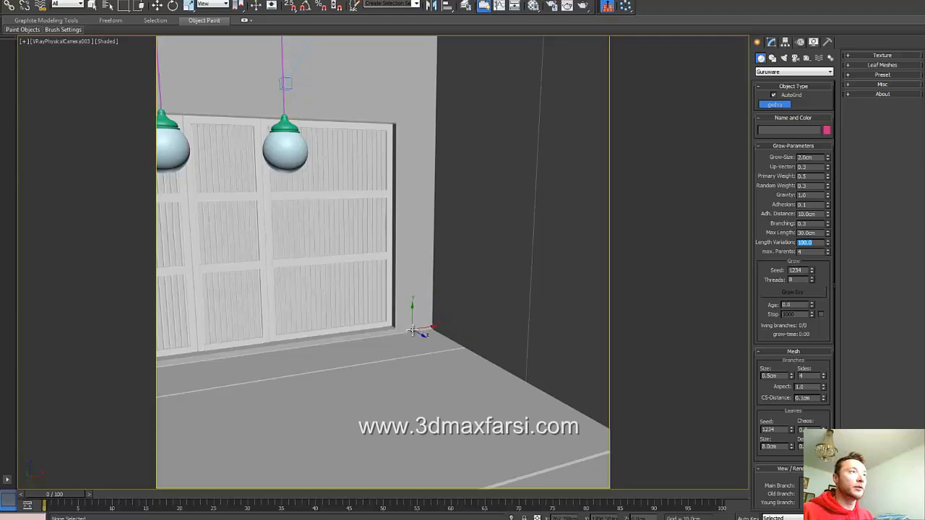
pyautogui.click(798, 293)
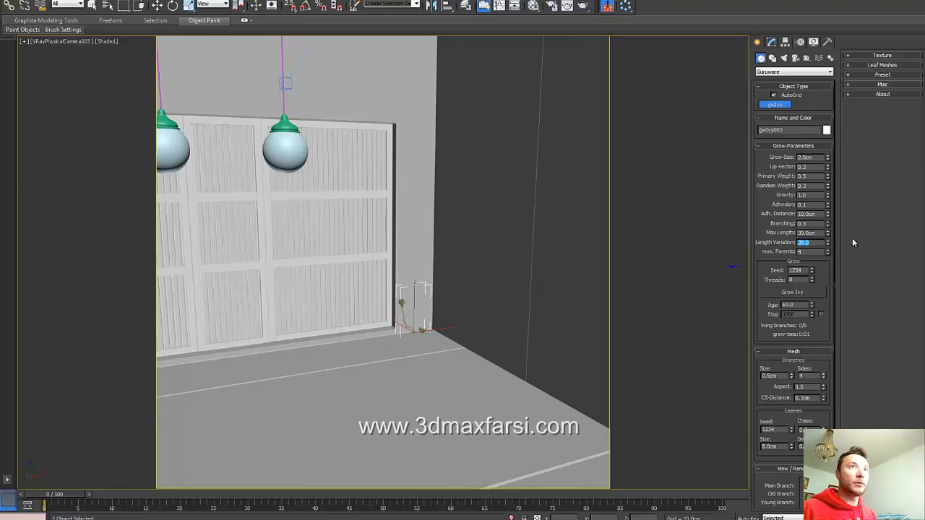
# Step: Grow a second gwIvy at the side wall's foot near the corner with Length Variation 20.0, stopping it below the gate's top
pyautogui.click(453, 343)
pyautogui.click(793, 294)
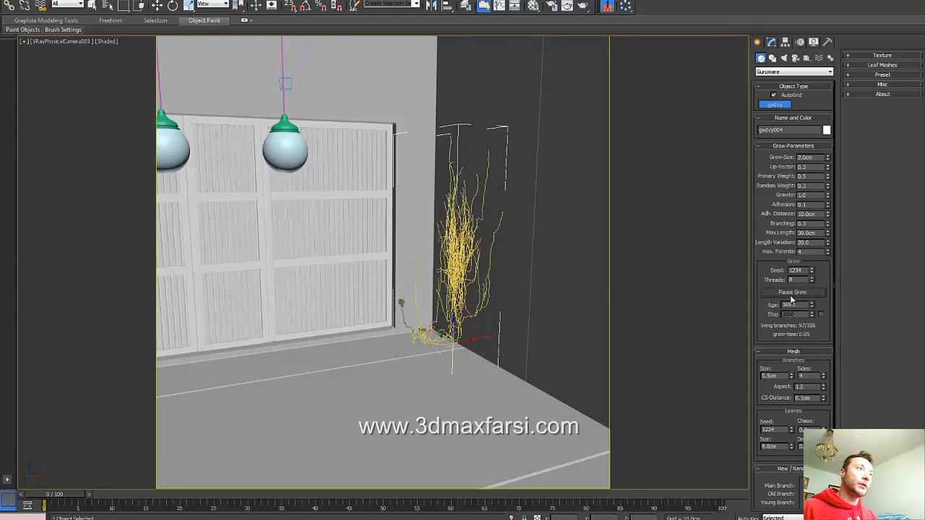
pyautogui.click(792, 293)
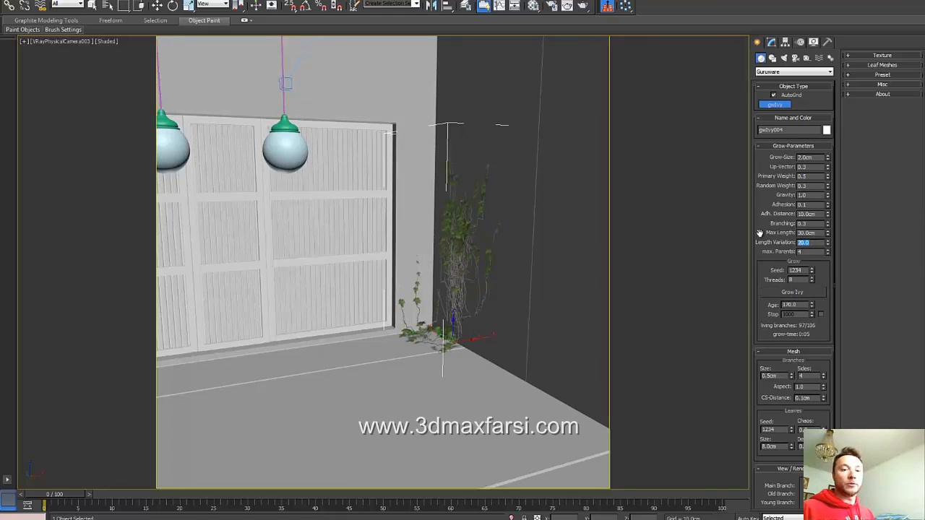
# Step: Grow a third gwIvy further along the side wall's foot with Length Variation 1.0, stopping it around the gate's height
pyautogui.click(511, 376)
pyautogui.click(796, 292)
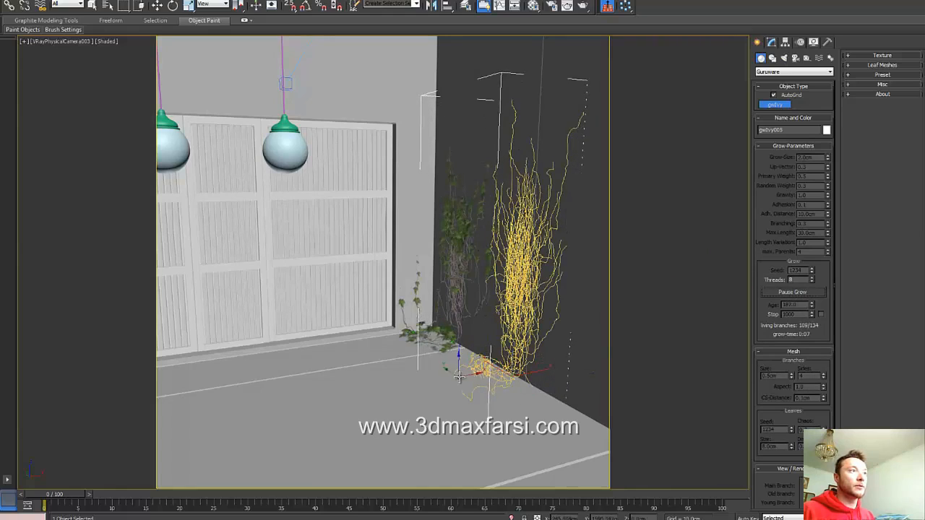
pyautogui.click(794, 293)
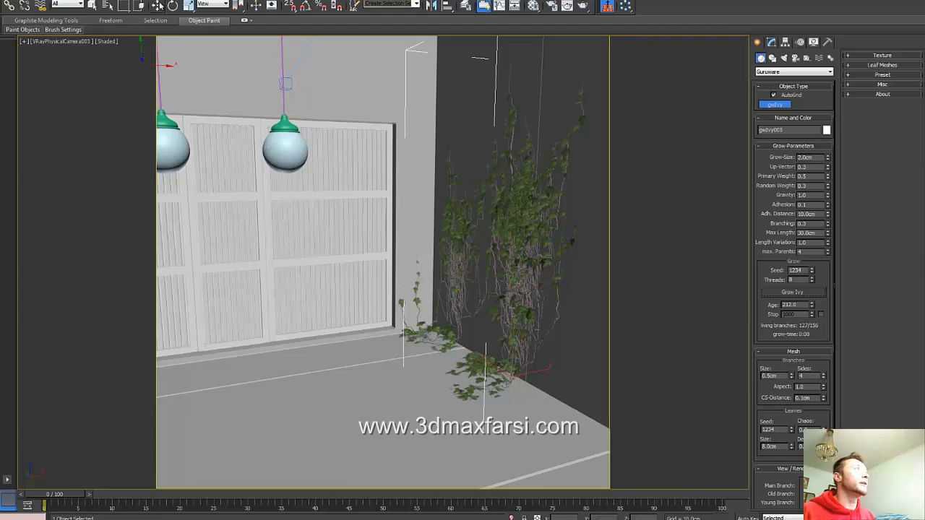
# Step: Undo the three Length Variation test ivies to empty the courtyard corner
pyautogui.click(159, 7)
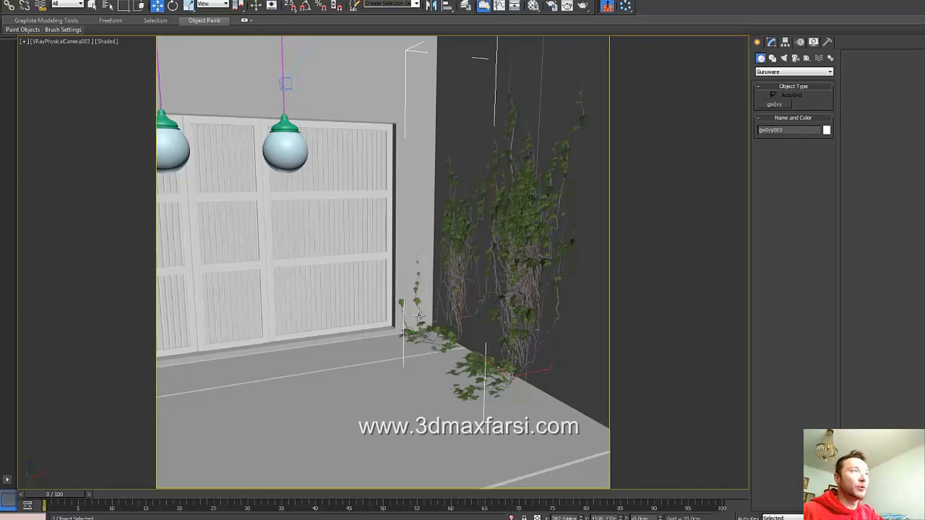
pyautogui.hotkey('ctrl', 'z')
pyautogui.hotkey('ctrl', 'z')
pyautogui.hotkey('ctrl', 'z')
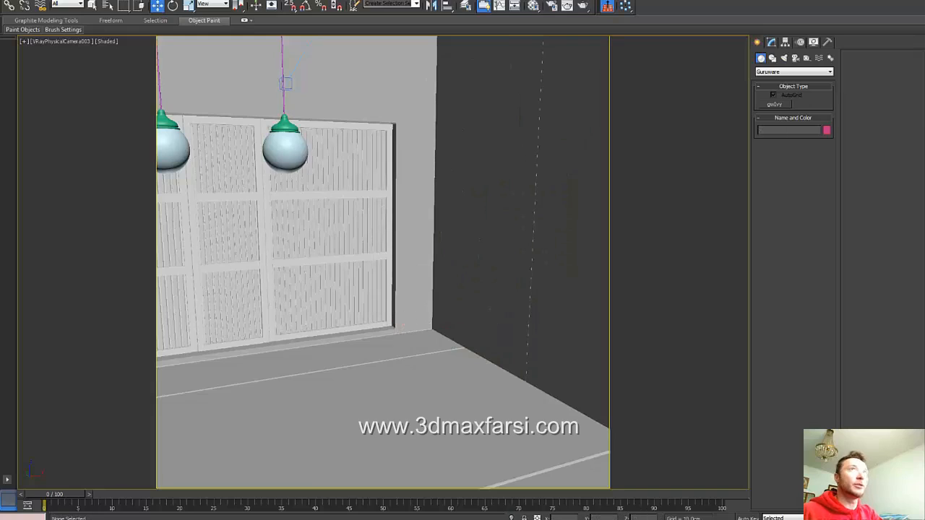
# Step: Set the Length Variation to 20.0 and grow a gwIvy from the corner's base with max. Parents 4, stopping it around the gate's height
pyautogui.click(776, 105)
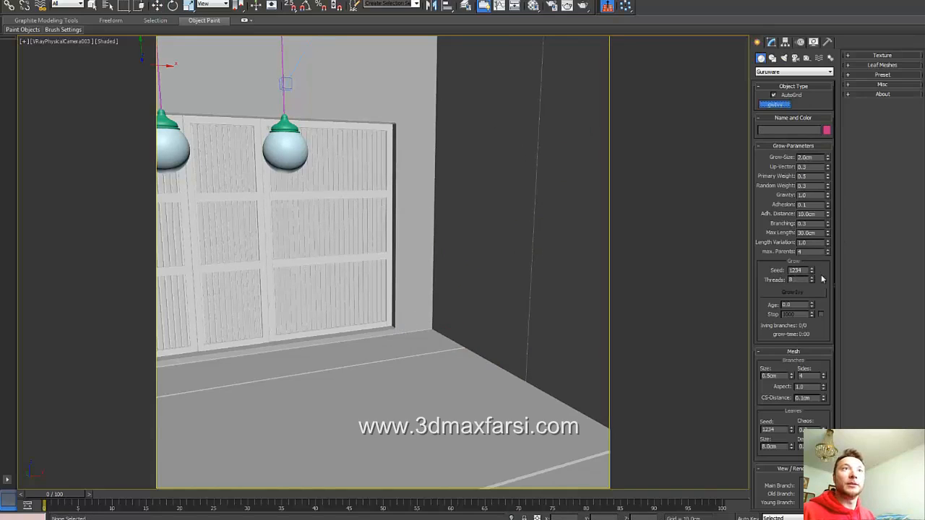
pyautogui.scroll(-1, 813, 284)
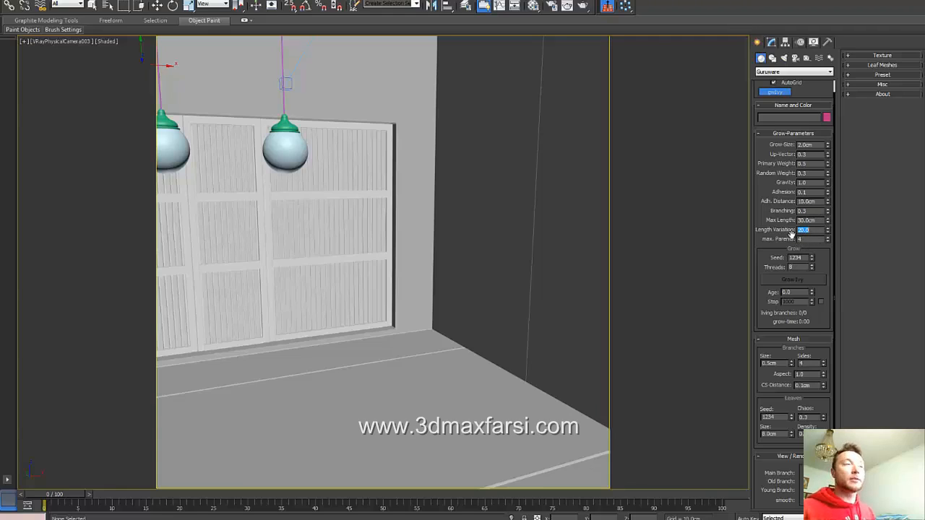
pyautogui.press('Tab')
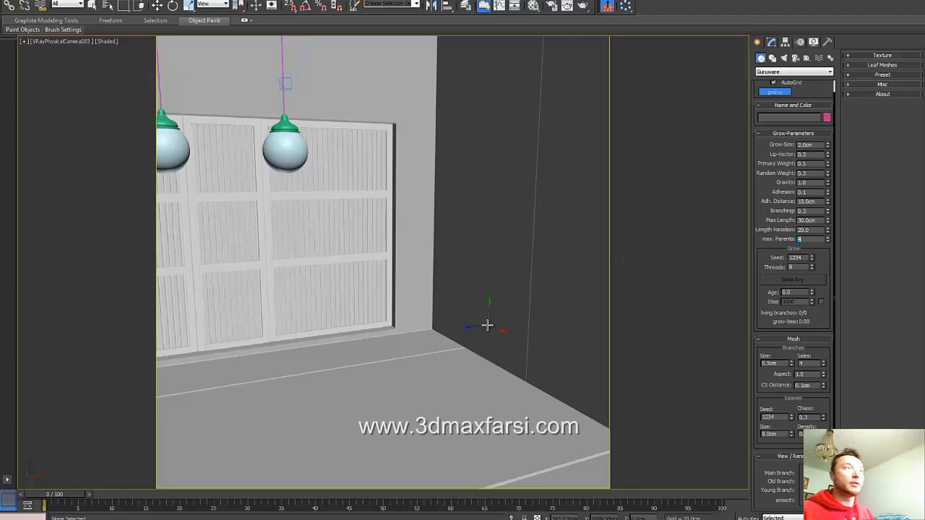
pyautogui.click(420, 331)
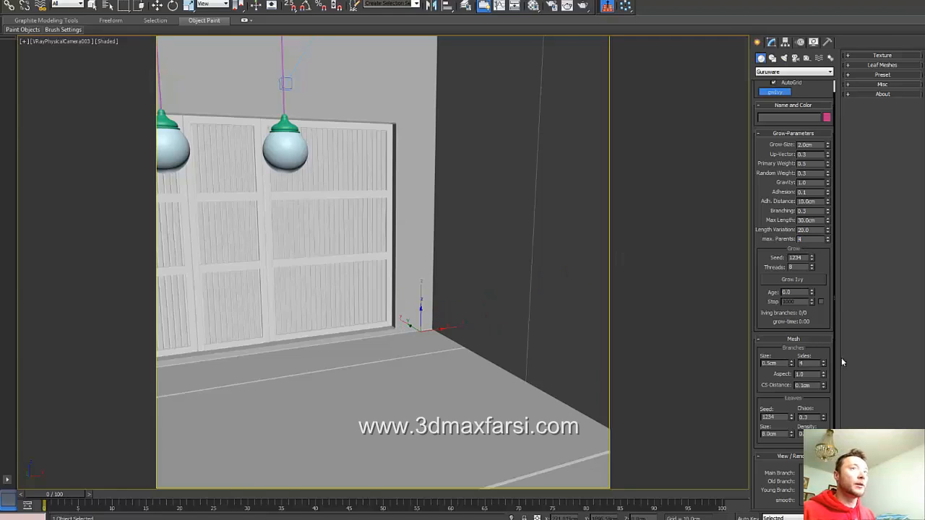
pyautogui.click(795, 280)
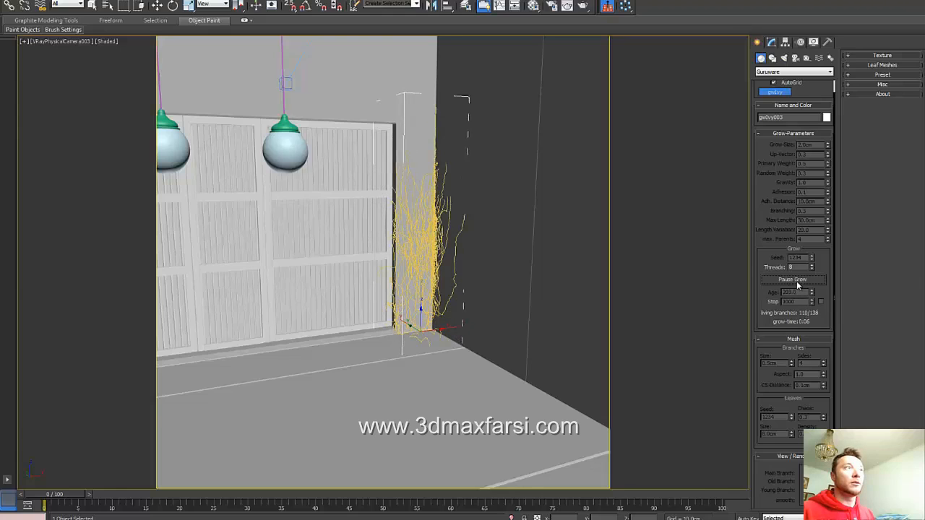
pyautogui.click(795, 280)
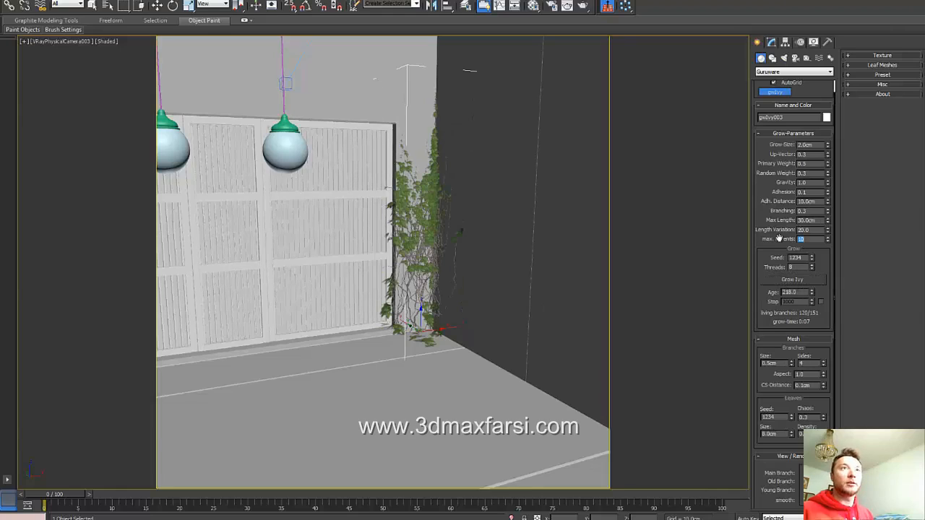
# Step: Grow a second gwIvy at the side wall's foot with max. Parents 10, stopping it once it has climbed past the gate's height
pyautogui.click(477, 354)
pyautogui.click(787, 281)
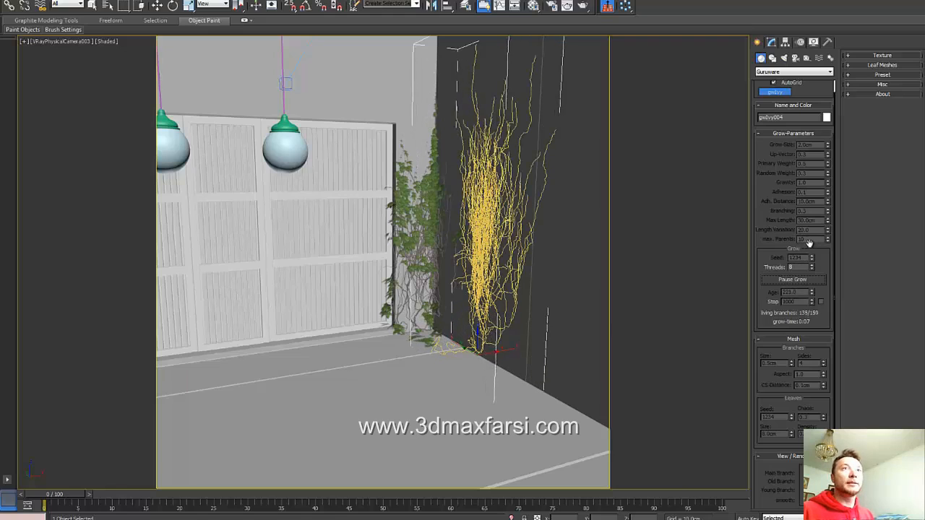
pyautogui.click(793, 279)
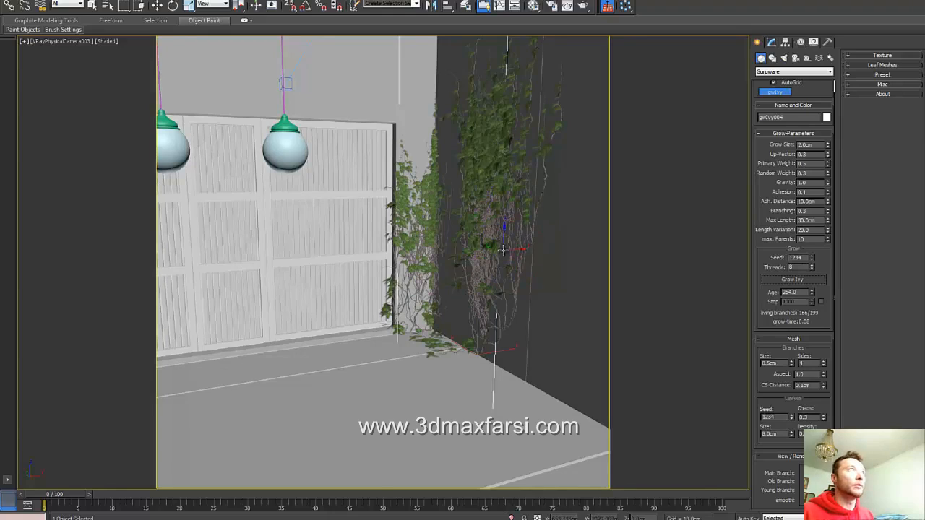
# Step: Undo both max. Parents test ivies so the wall corner is bare
pyautogui.click(157, 7)
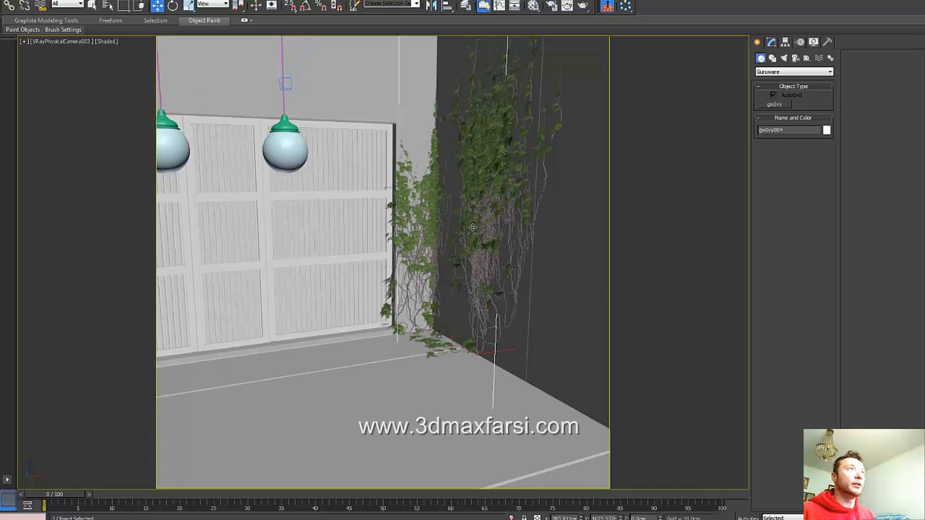
pyautogui.hotkey('ctrl', 'z')
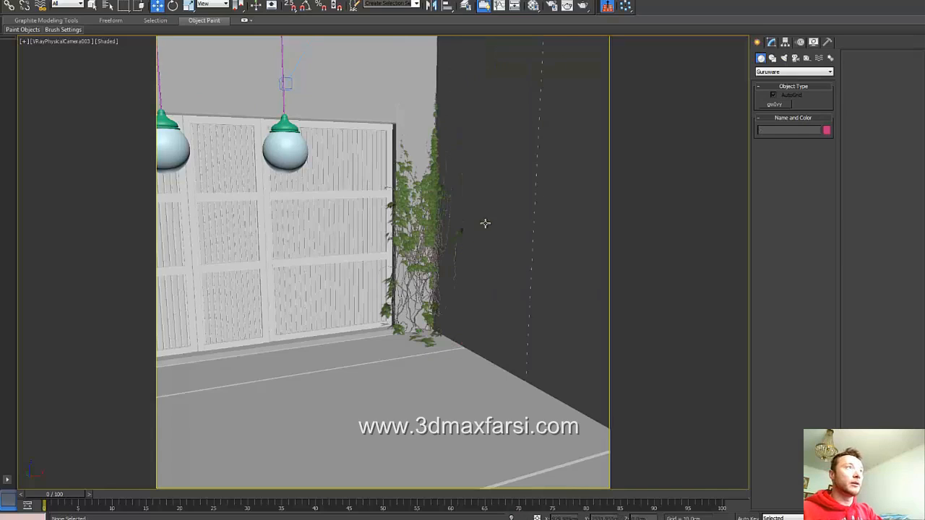
pyautogui.hotkey('ctrl', 'z')
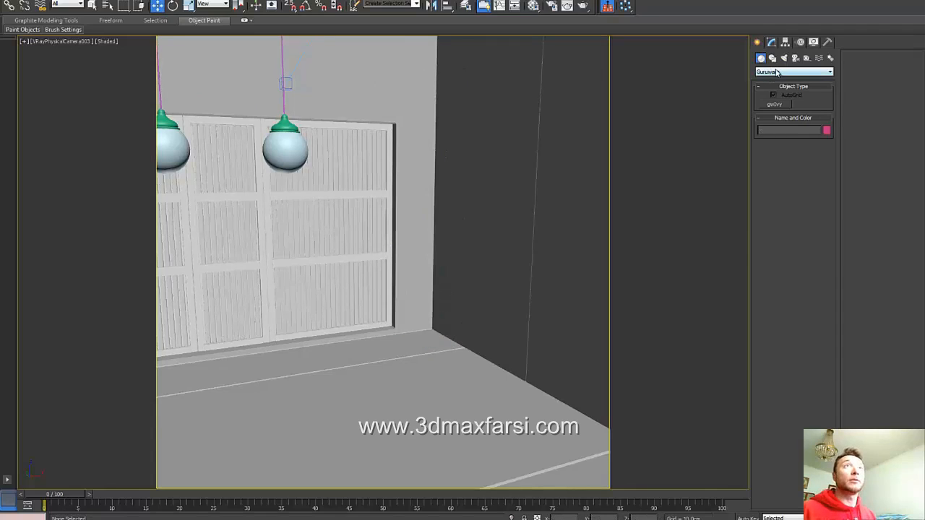
# Step: Prepare a new gwIvy with max. Parents set to 4, and go over the Seed, Threads and Age grow settings
pyautogui.click(780, 103)
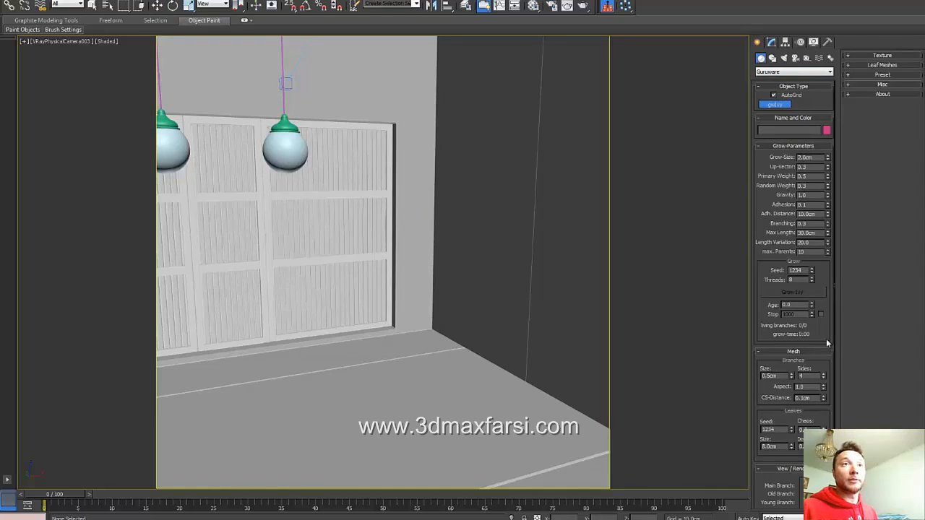
pyautogui.click(805, 251)
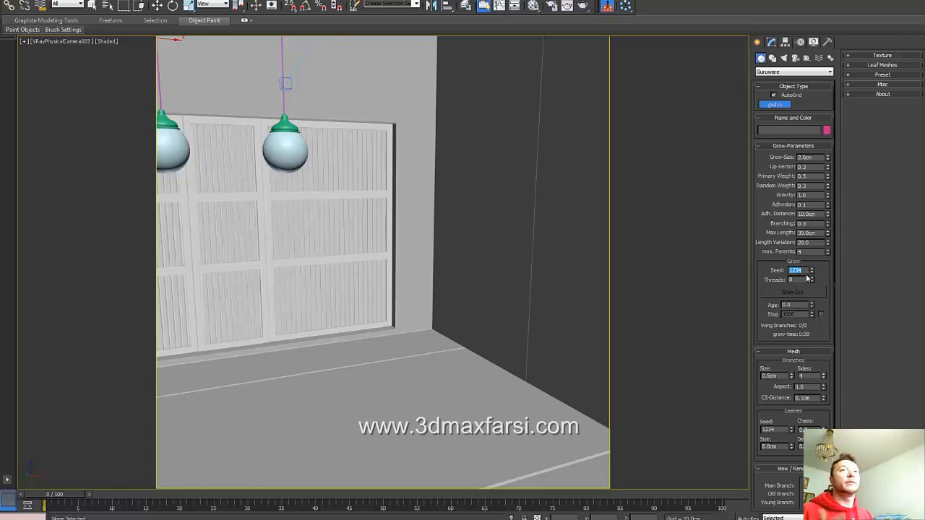
pyautogui.press('Tab')
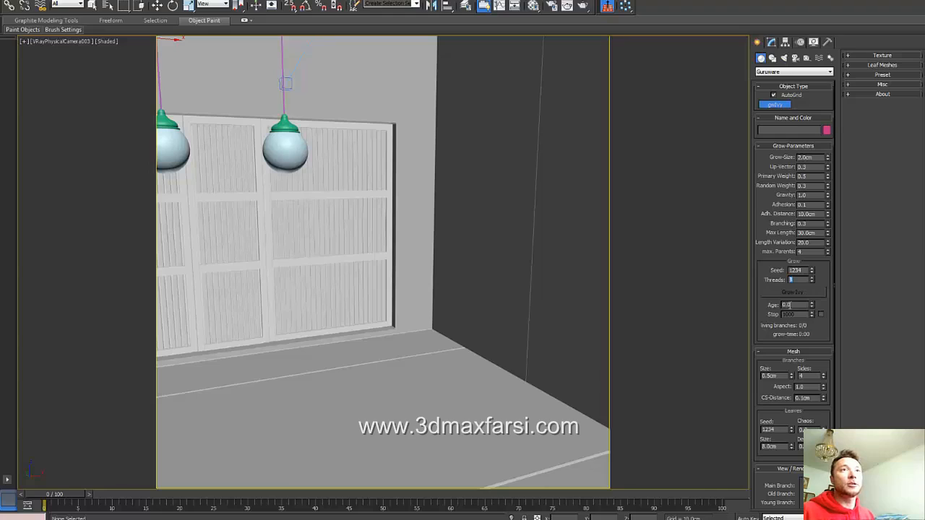
pyautogui.moveTo(801, 306); pyautogui.dragTo(753, 302)
pyautogui.click(793, 307)
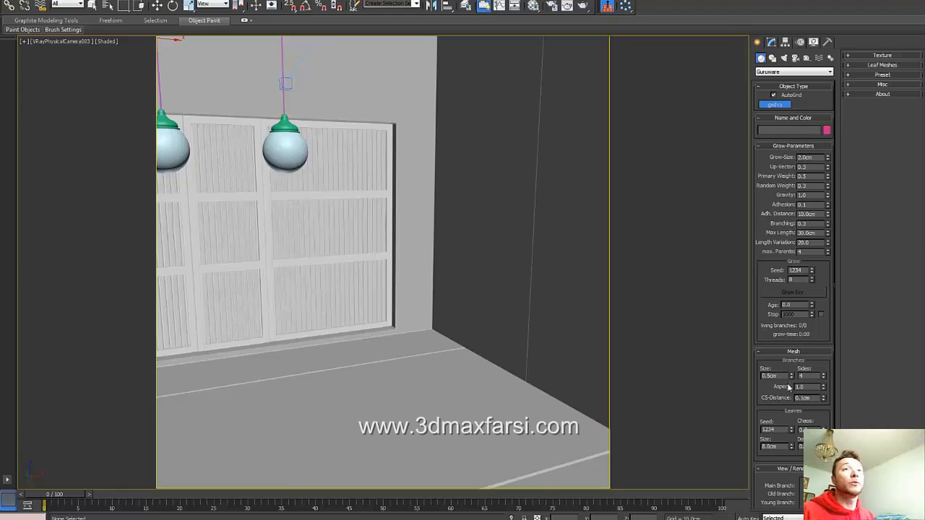
# Step: Set the branch mesh Size to 0.5 cm and the CS-Distance to 1.0 cm
pyautogui.scroll(-2, 782, 373)
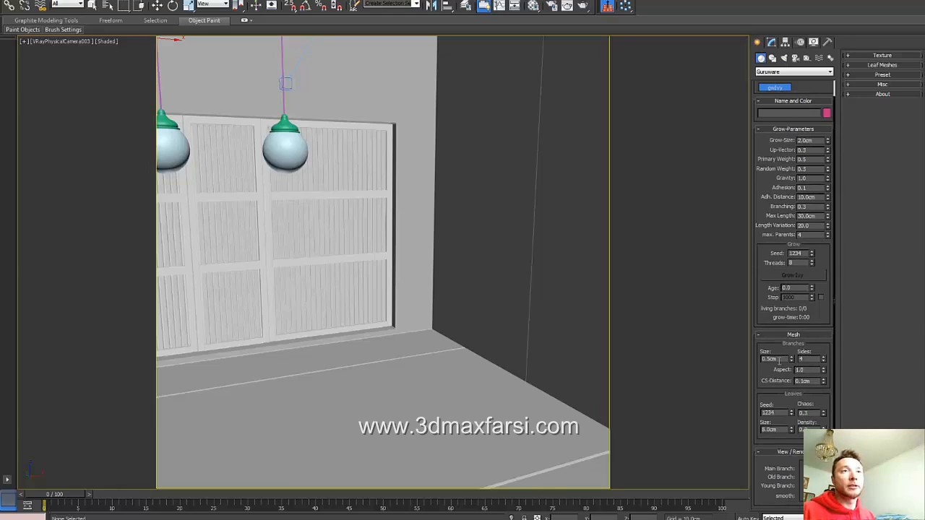
pyautogui.moveTo(782, 357); pyautogui.dragTo(760, 359)
pyautogui.write('0.5')
pyautogui.press('Return')
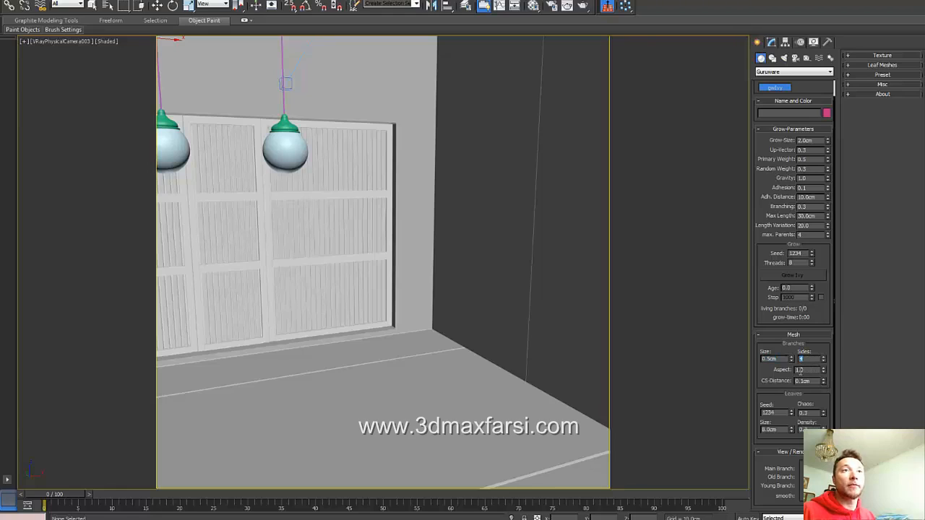
pyautogui.moveTo(807, 369); pyautogui.dragTo(793, 372)
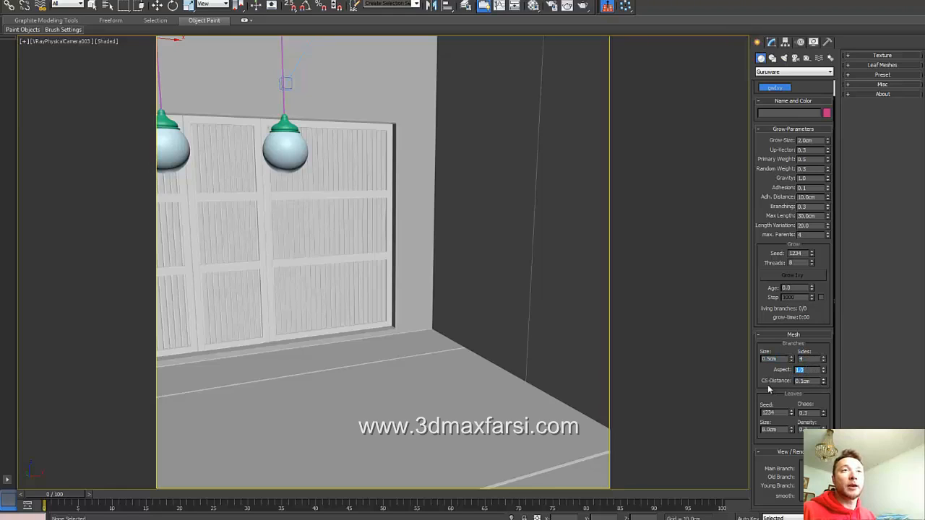
pyautogui.click(813, 381)
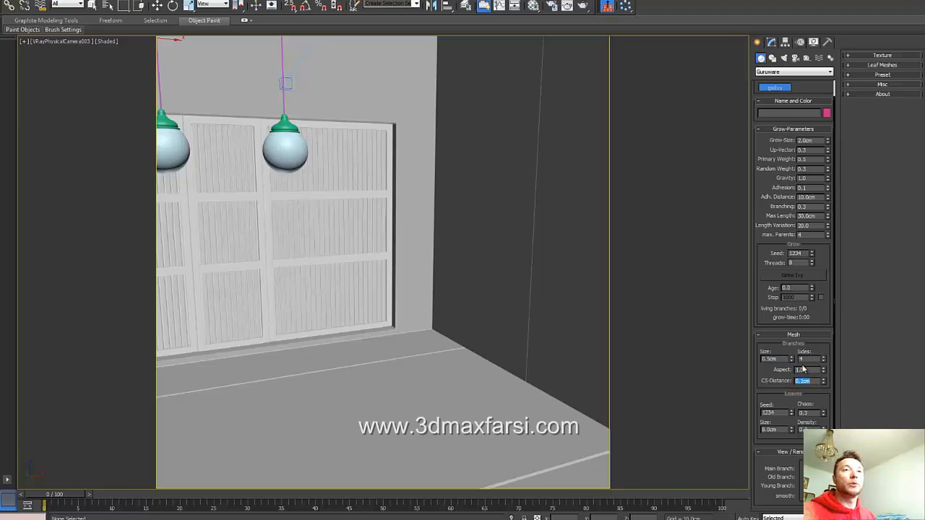
pyautogui.click(814, 411)
pyautogui.scroll(1, 799, 413)
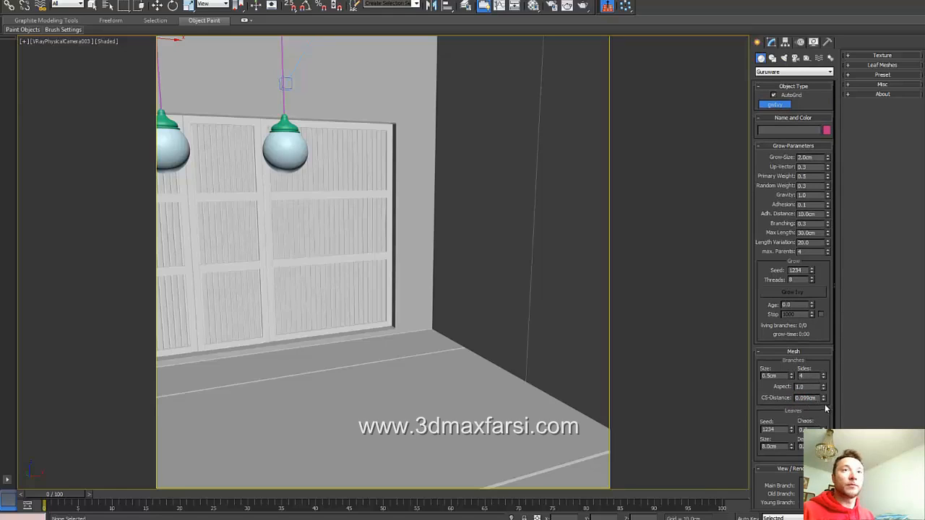
pyautogui.doubleClick(813, 397)
pyautogui.write('1')
pyautogui.press('Return')
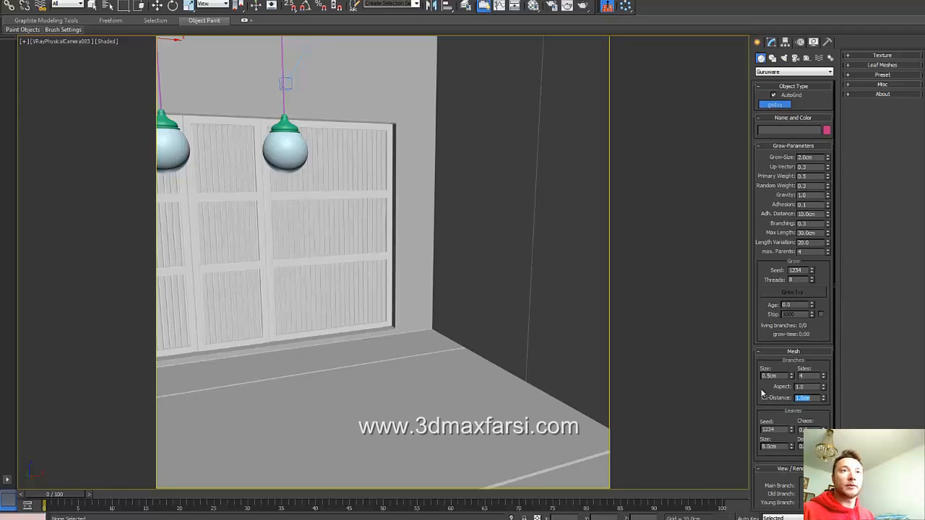
# Step: Grow the gwIvy from the wall corner's base, stopping it once it has climbed just above the gate's height
pyautogui.scroll(-1, 782, 413)
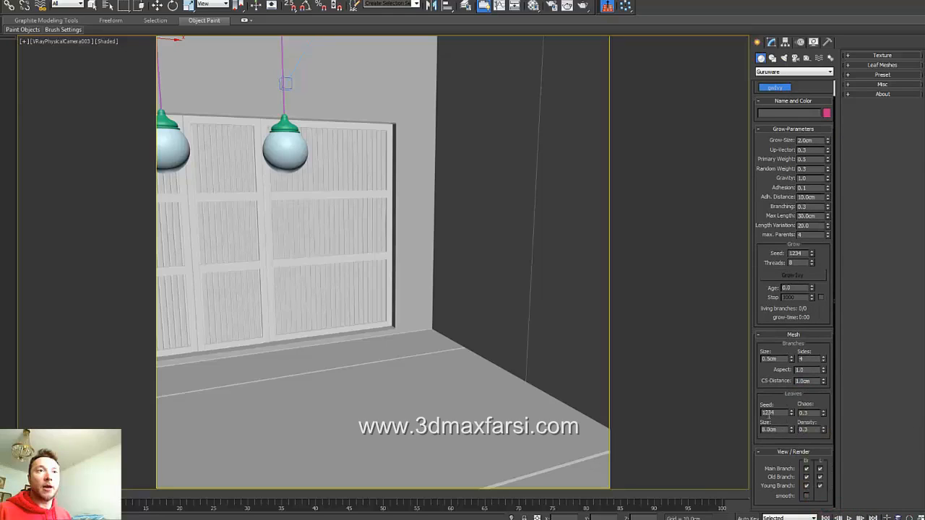
pyautogui.doubleClick(770, 412)
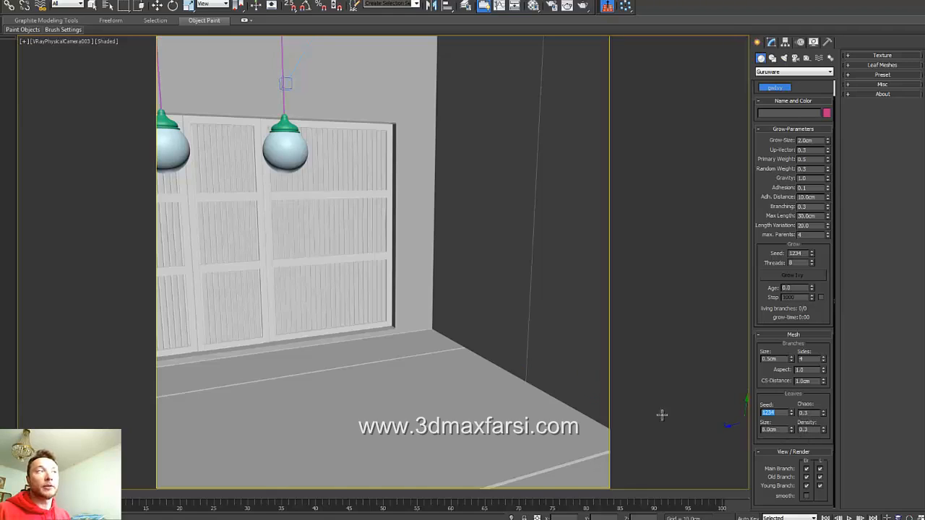
pyautogui.click(419, 329)
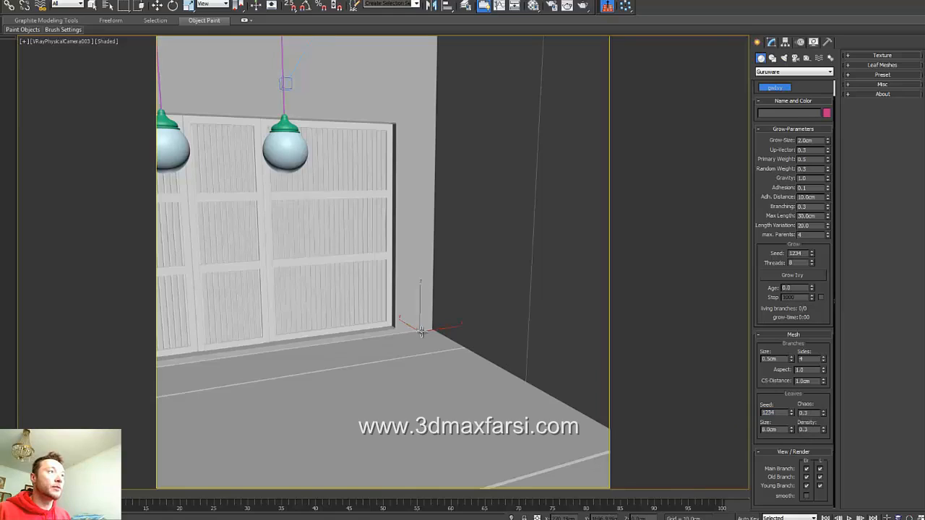
pyautogui.click(791, 275)
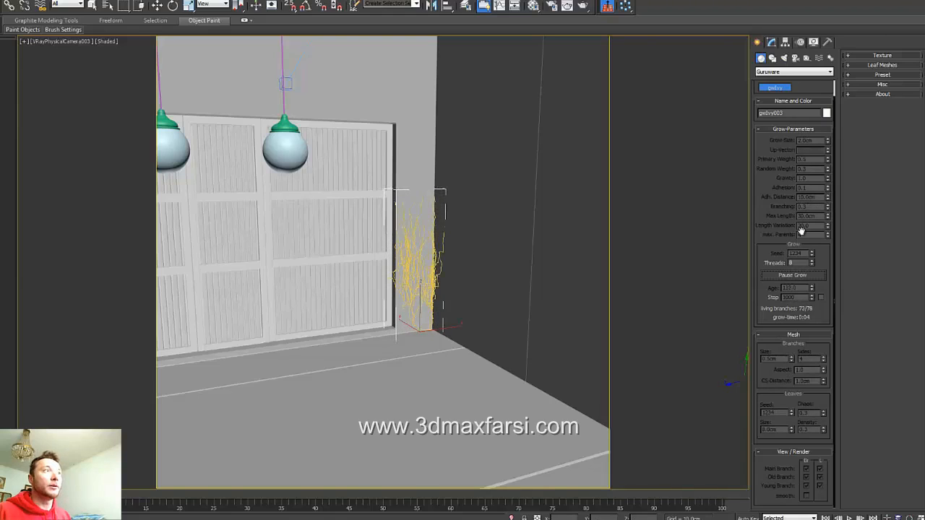
pyautogui.click(805, 275)
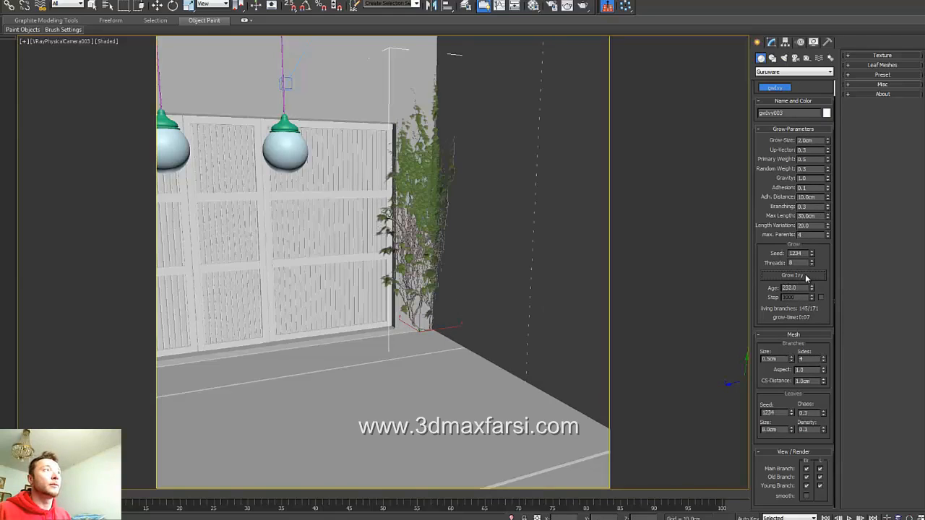
# Step: Set the ivy's leaf Size to 20 cm and the leaf Density to 0.5
pyautogui.moveTo(772, 430); pyautogui.dragTo(761, 429)
pyautogui.write('10')
pyautogui.press('Return')
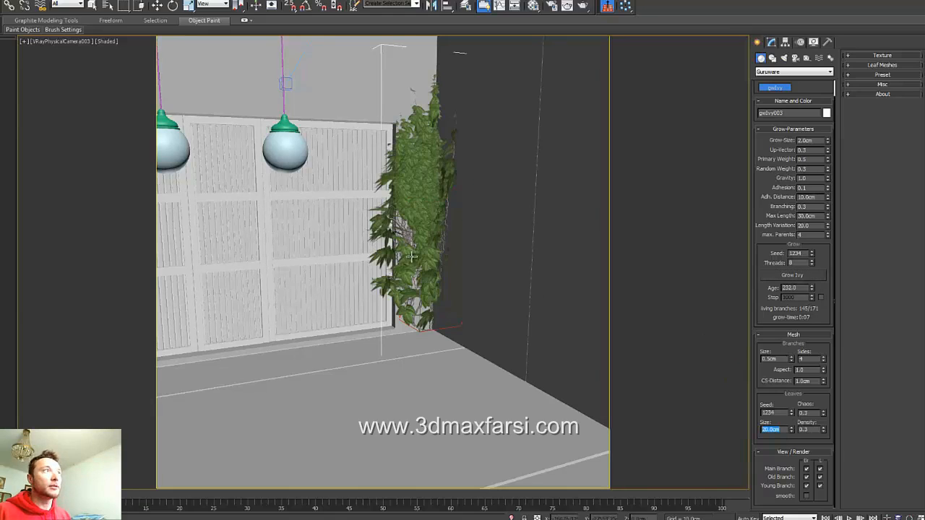
pyautogui.moveTo(804, 429); pyautogui.dragTo(831, 429)
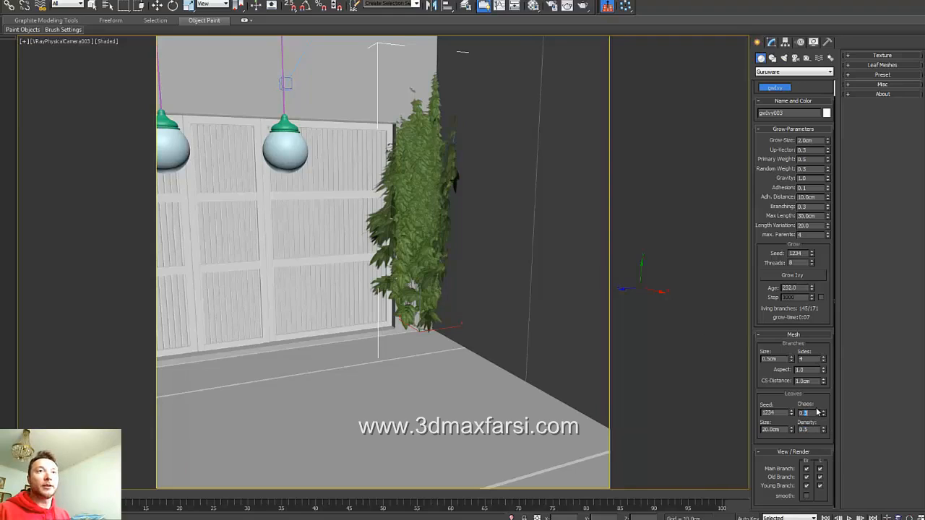
# Step: Raise the ivy's leaf Chaos in stages, ending at 1.0
pyautogui.write('6')
pyautogui.press('Return')
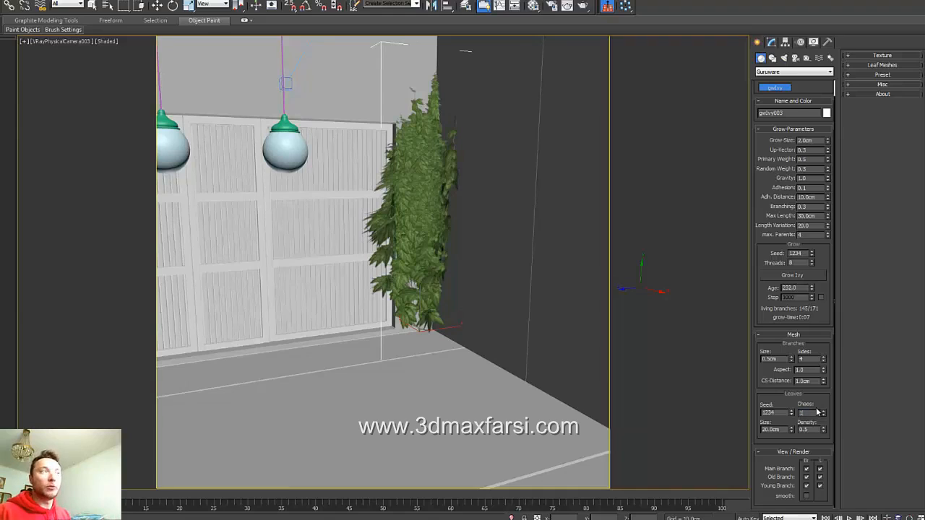
pyautogui.press('Return')
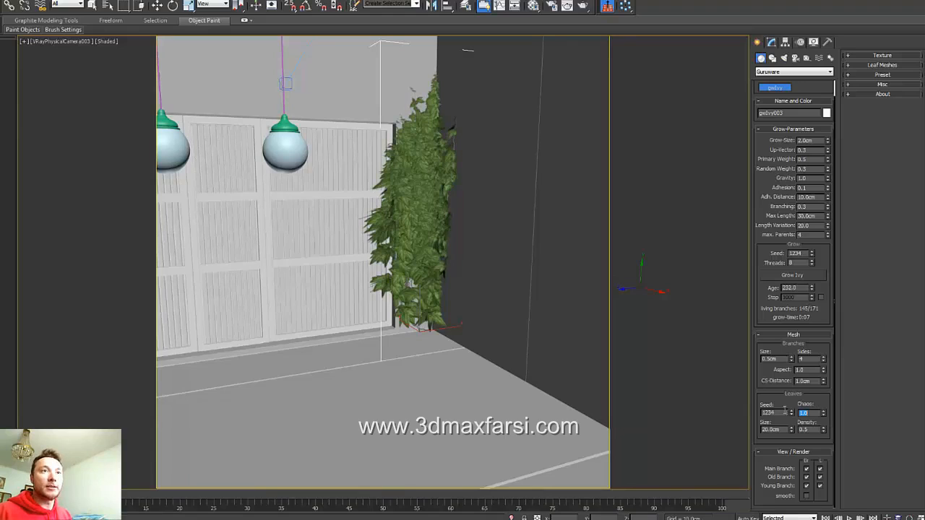
# Step: Change the leaf Seed to 1418 and reduce the leaf Size to 10 cm
pyautogui.moveTo(792, 412); pyautogui.dragTo(777, 322)
pyautogui.moveTo(792, 430)
pyautogui.mouseDown()
pyautogui.moveTo(791, 398)
pyautogui.moveTo(791, 443)
pyautogui.moveTo(785, 430)
pyautogui.mouseUp()
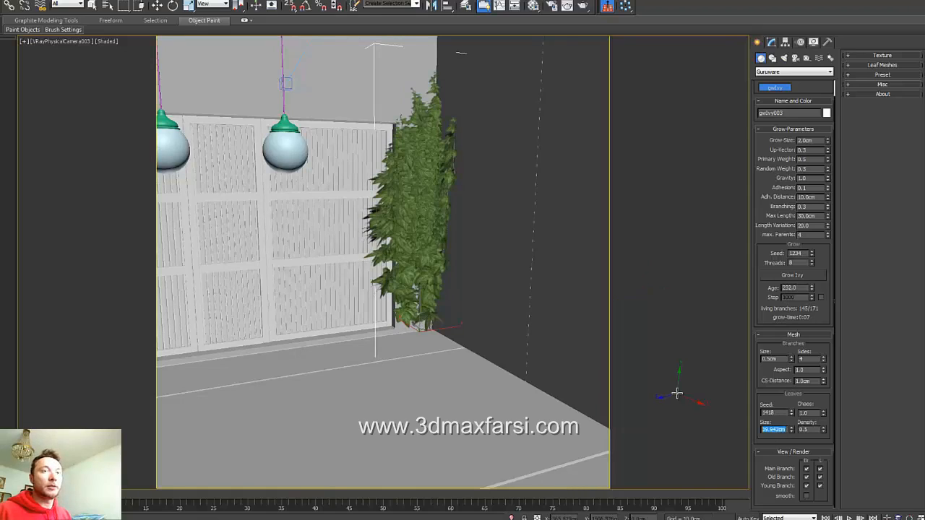
pyautogui.write('10')
pyautogui.press('Return')
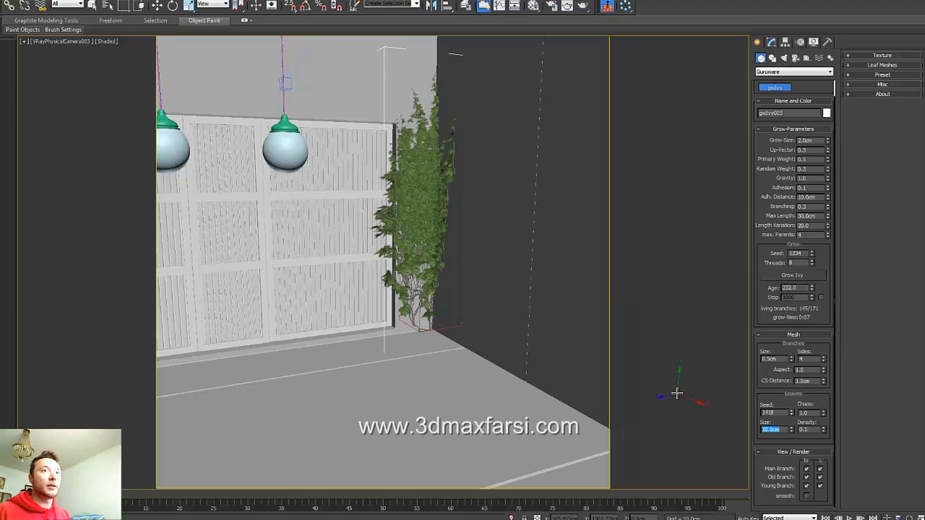
# Step: Try much smaller leaves on the ivy with Size values of 1 cm and 2 cm
pyautogui.moveTo(791, 431); pyautogui.dragTo(788, 433)
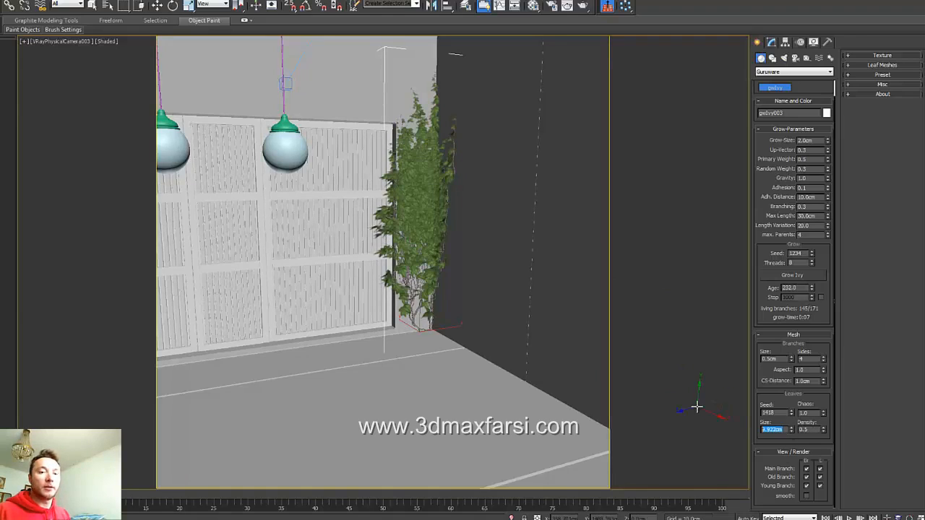
pyautogui.write('1')
pyautogui.press('Return')
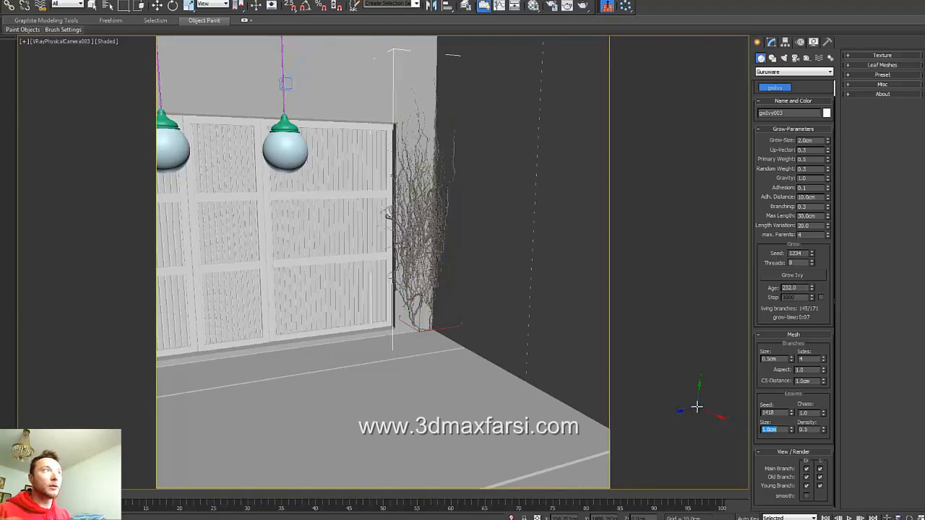
pyautogui.write('2')
pyautogui.press('Return')
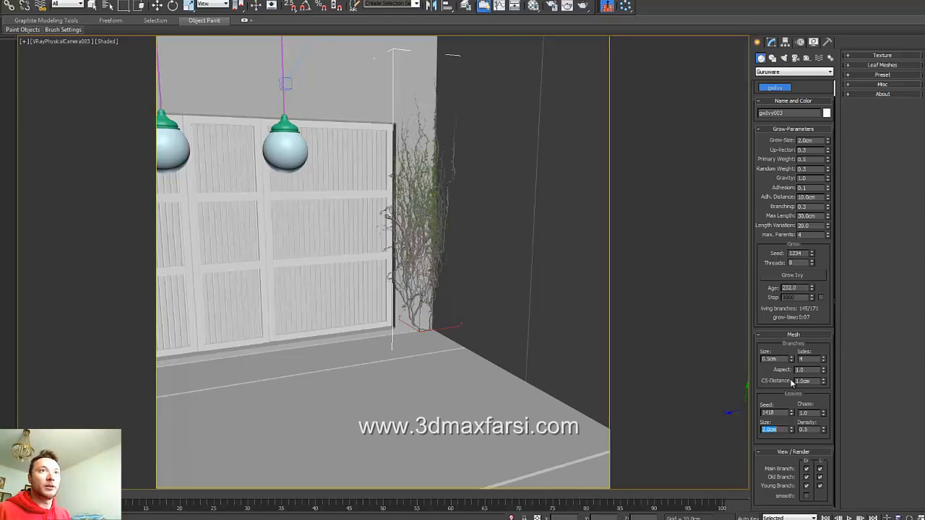
# Step: Resume growing the corner ivy until it is well above the gate, and set its leaf Size to 20 cm
pyautogui.click(793, 276)
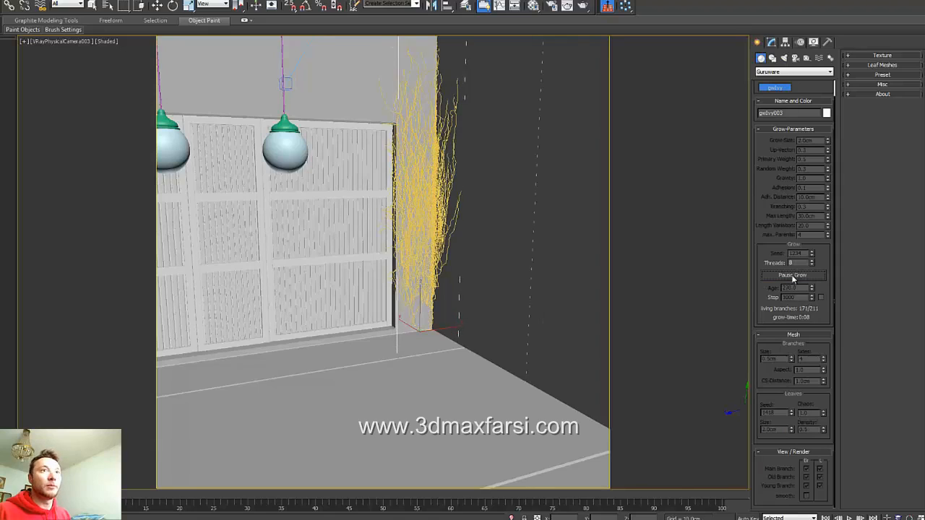
pyautogui.click(794, 276)
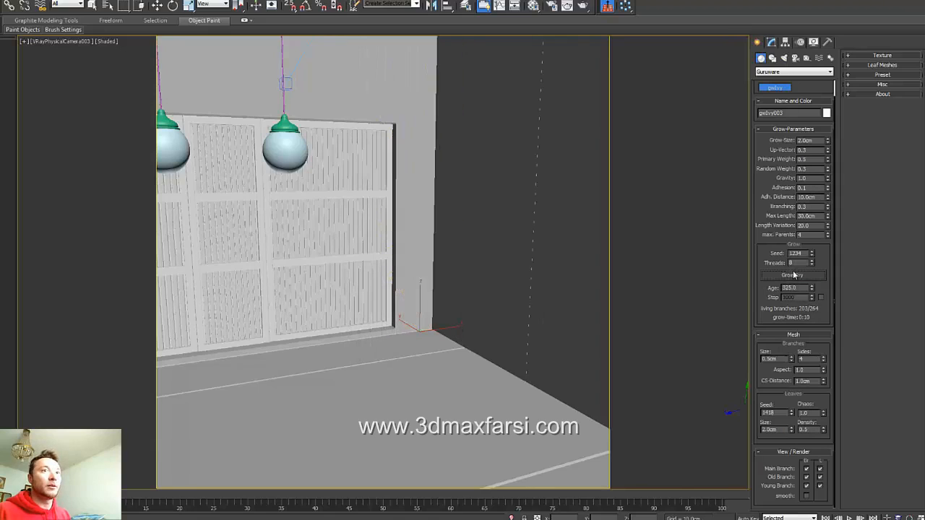
pyautogui.doubleClick(777, 429)
pyautogui.write('20')
pyautogui.press('Return')
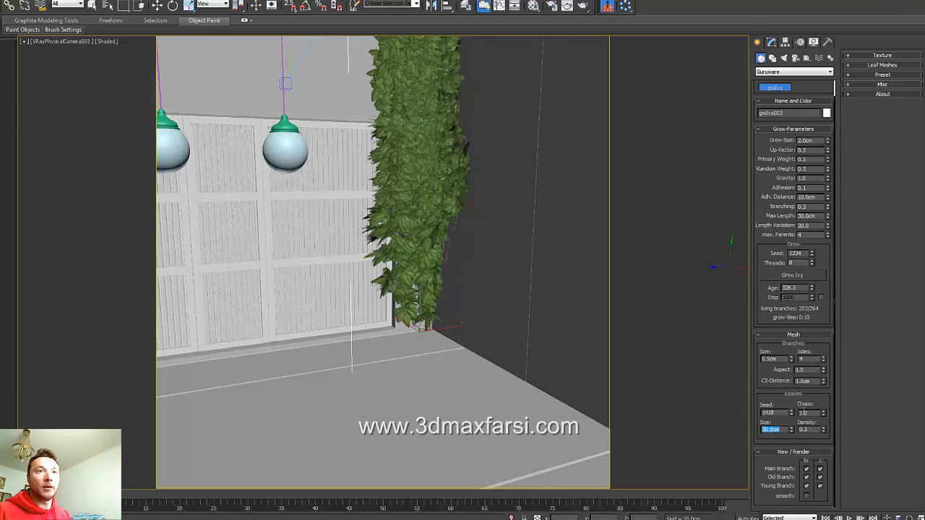
# Step: Lower the leaf Density to 0.1, and switch the smooth display option on and back off
pyautogui.moveTo(822, 421); pyautogui.dragTo(770, 410)
pyautogui.moveTo(824, 431); pyautogui.dragTo(827, 454)
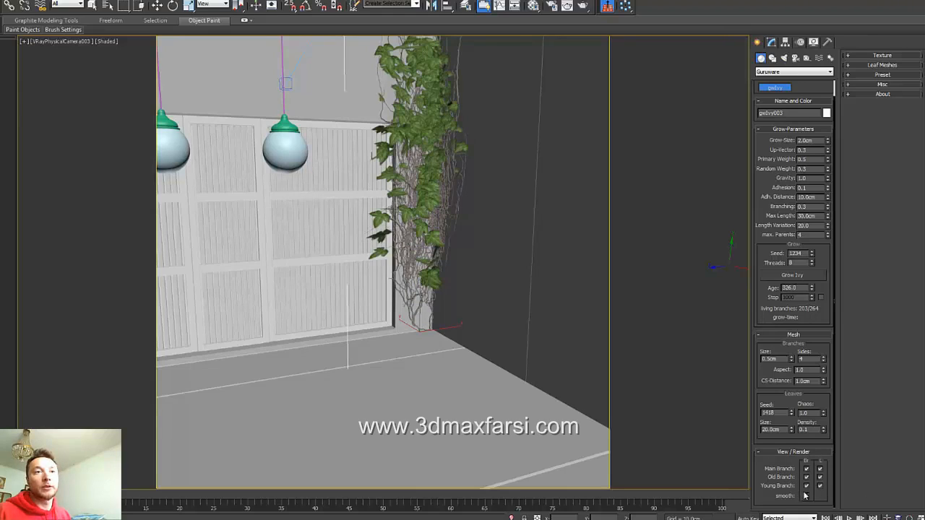
pyautogui.click(807, 497)
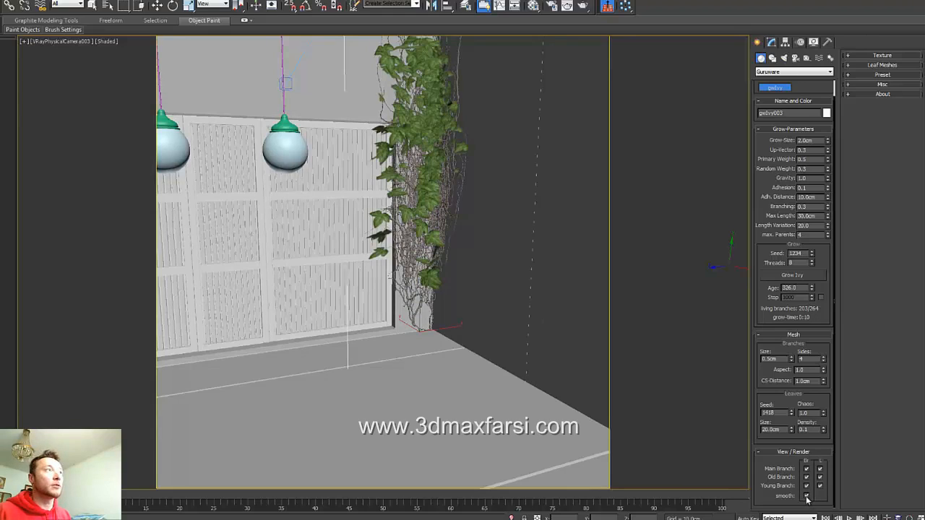
pyautogui.click(807, 497)
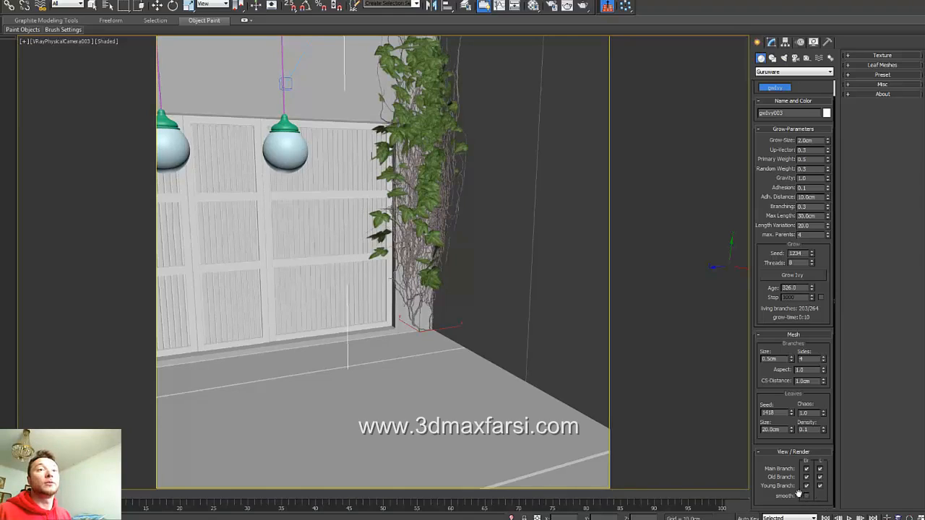
# Step: Examine gwIvy's Texture, Leaf Meshes, Preset and Misc settings, including the transform options for leaf mesh 1
pyautogui.click(852, 57)
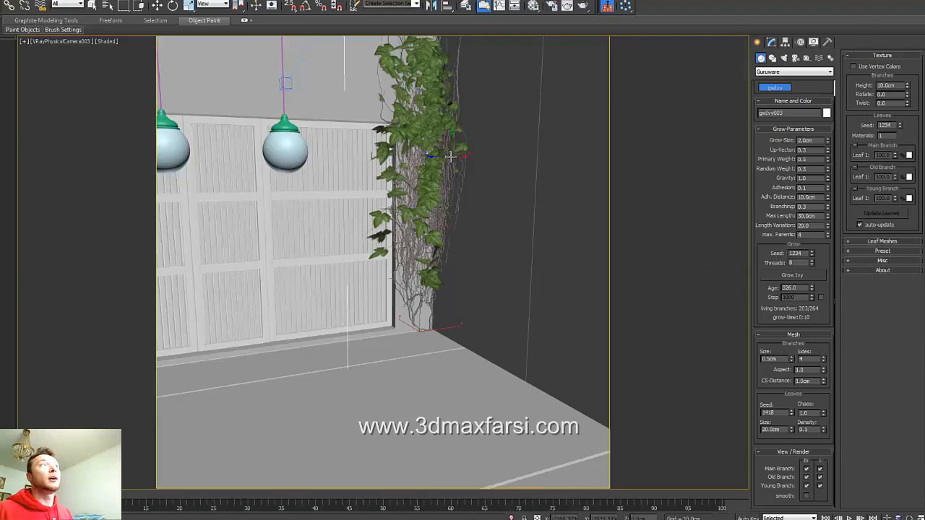
pyautogui.click(851, 246)
pyautogui.click(915, 255)
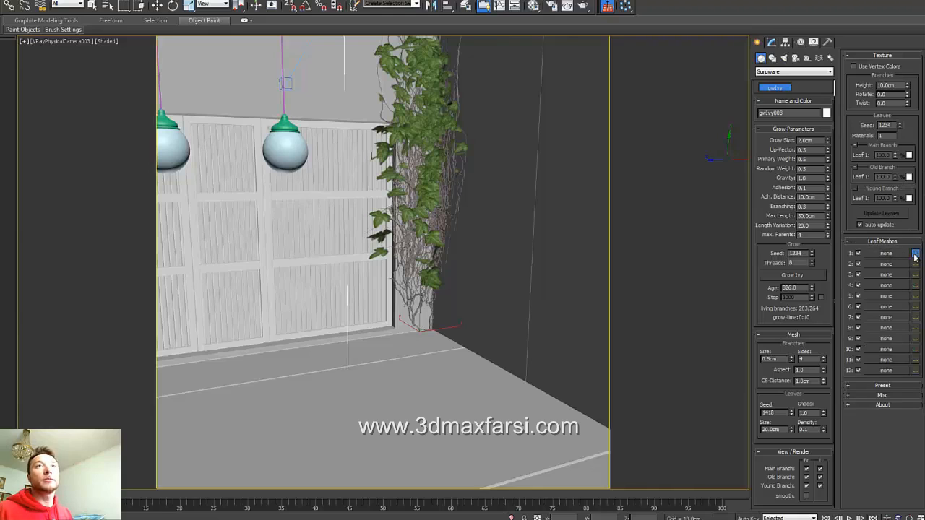
pyautogui.moveTo(824, 155); pyautogui.dragTo(811, 152)
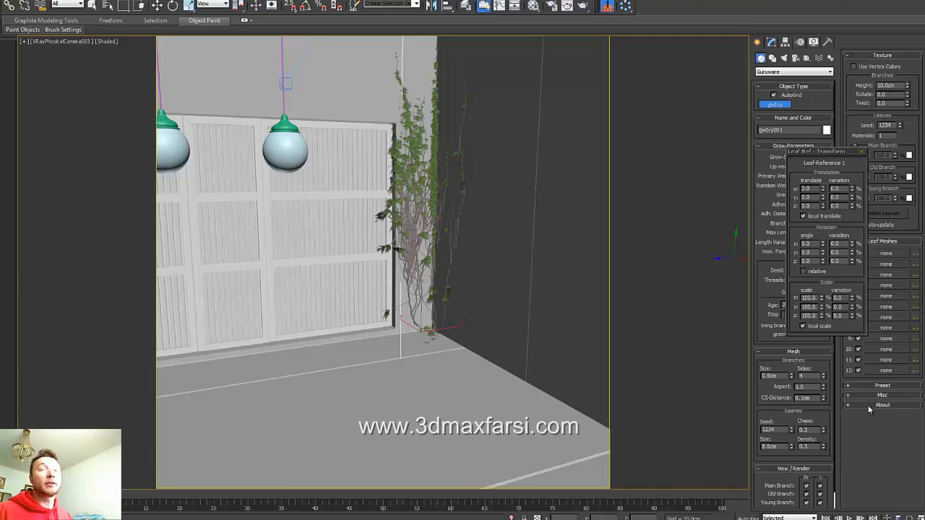
pyautogui.click(851, 387)
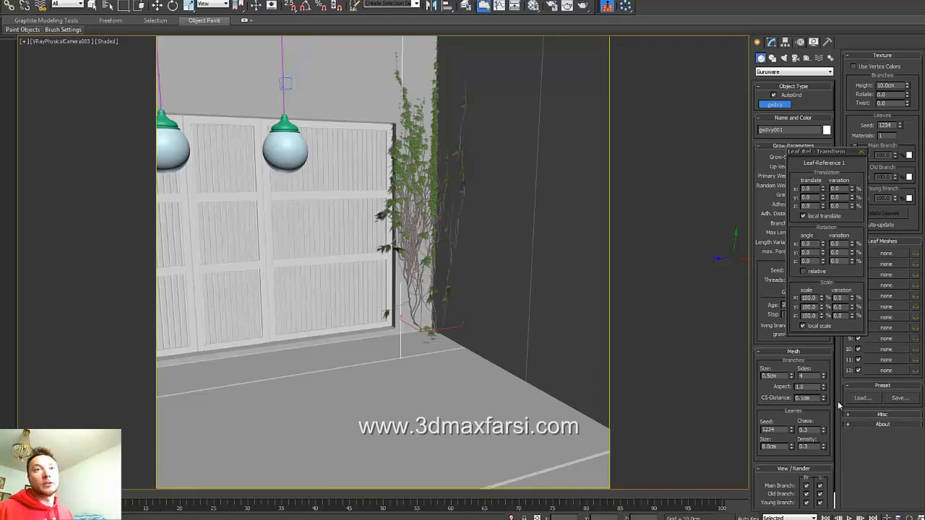
pyautogui.click(852, 417)
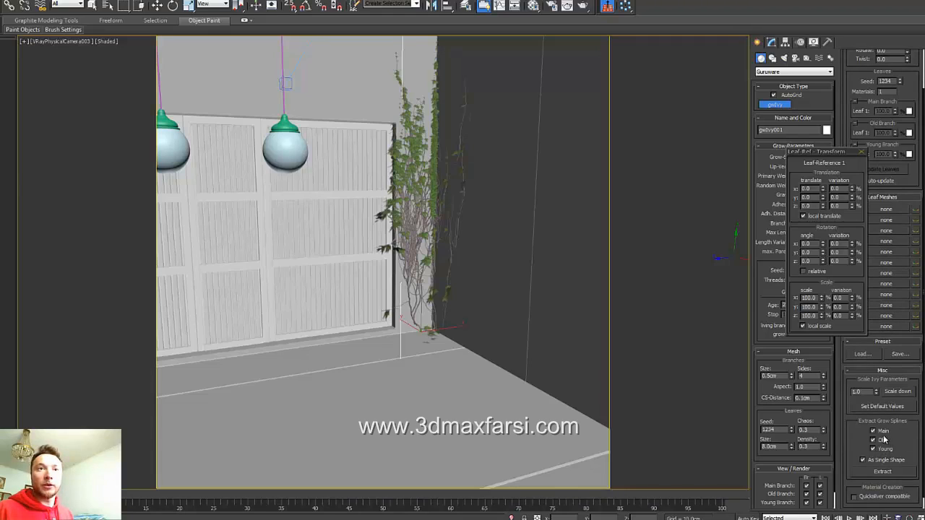
# Step: Finish creating the ivy and convert it to an Editable Mesh
pyautogui.scroll(-2, 882, 434)
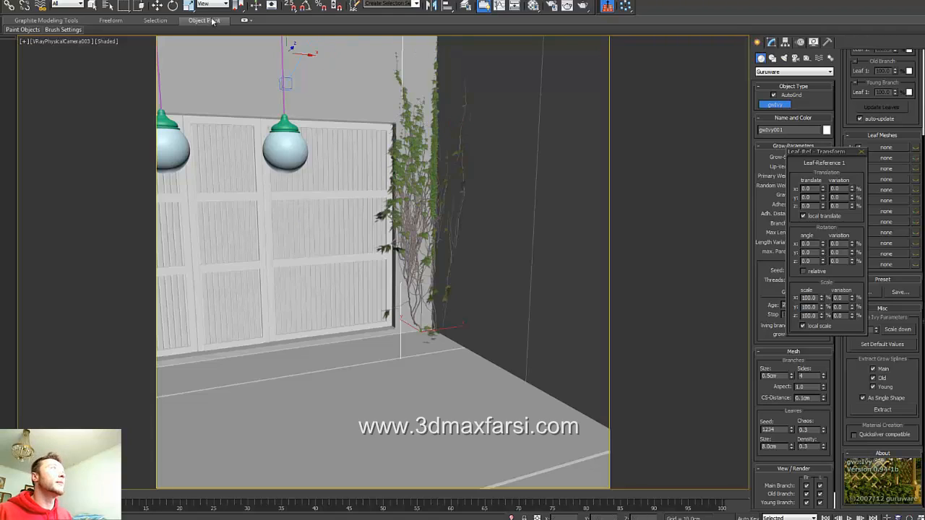
pyautogui.click(157, 6)
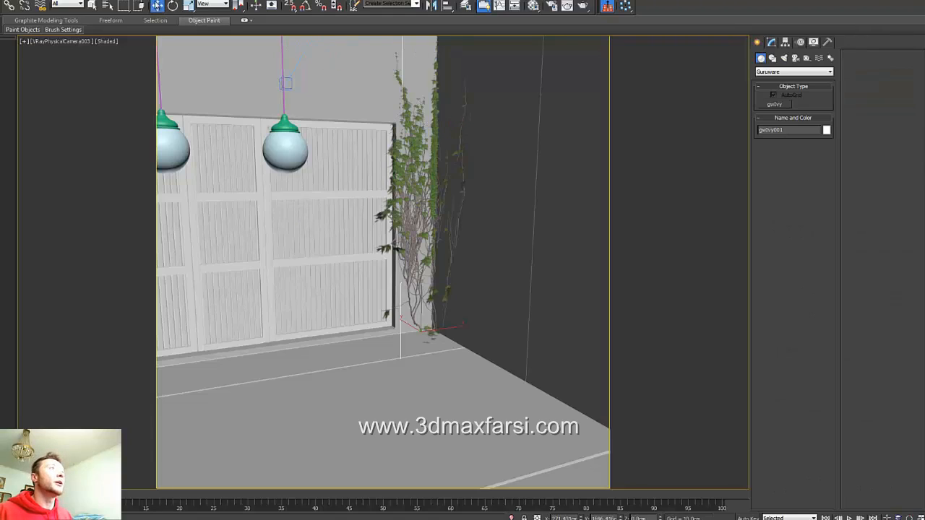
pyautogui.rightClick(419, 206)
pyautogui.moveTo(469, 293)
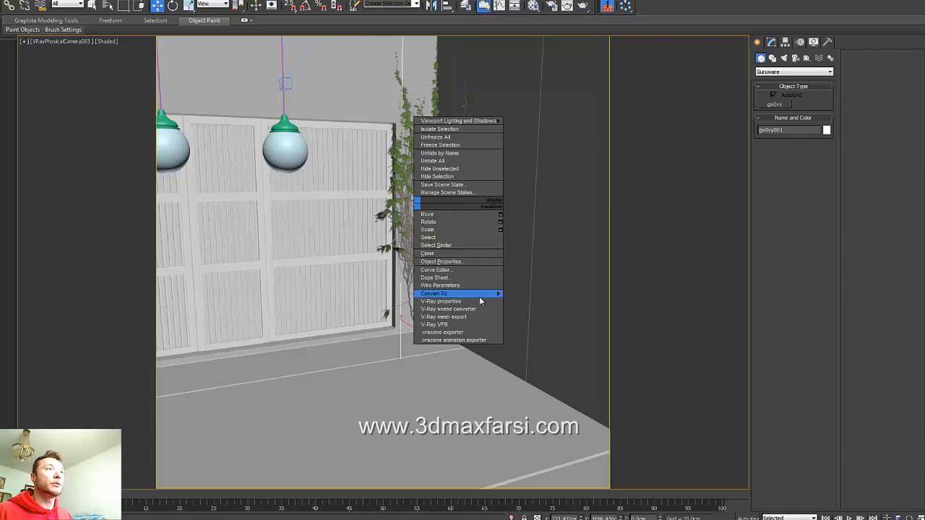
pyautogui.click(520, 294)
# Step: Add a MultiRes modifier to the converted ivy mesh
pyautogui.click(829, 70)
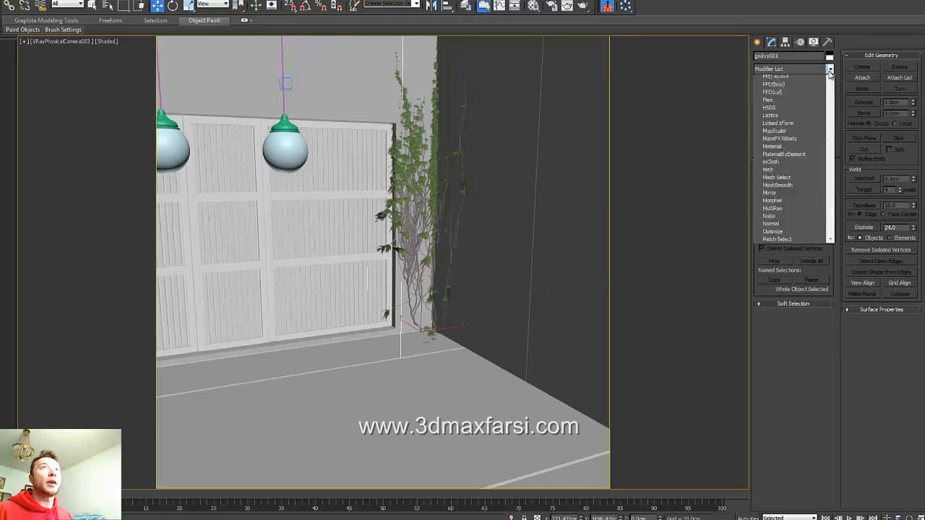
pyautogui.press('m')
pyautogui.press('m')
pyautogui.press('m')
pyautogui.press('m')
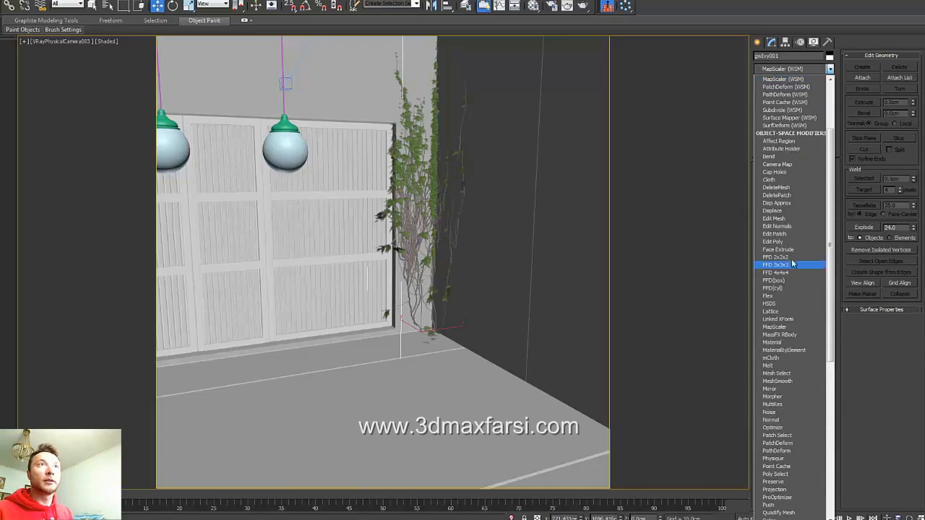
pyautogui.press('m')
pyautogui.press('m')
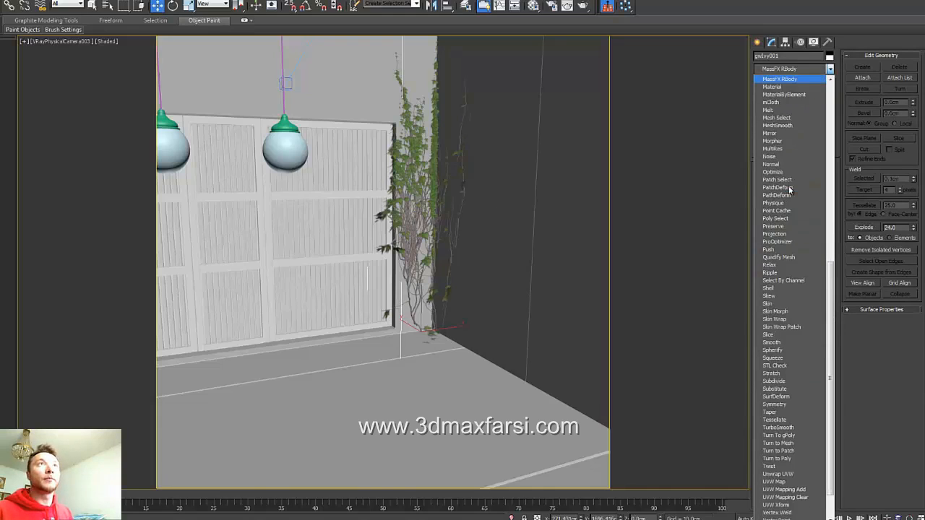
pyautogui.click(789, 148)
# Step: Enable Vertex Merging, Boundary Metric, Maintain Base Vertices and Multiple Vertex Normals for MultiRes, and generate the mesh
pyautogui.click(764, 249)
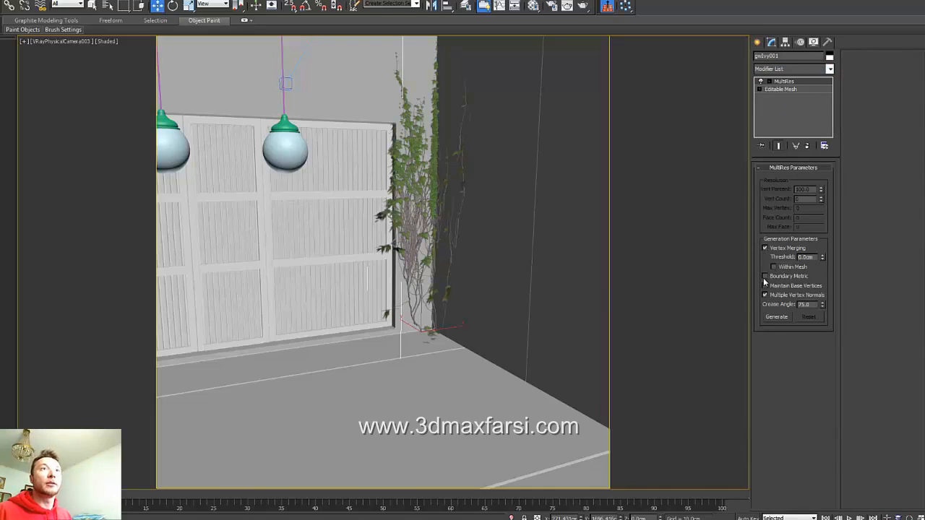
pyautogui.click(765, 287)
pyautogui.click(765, 277)
pyautogui.click(776, 317)
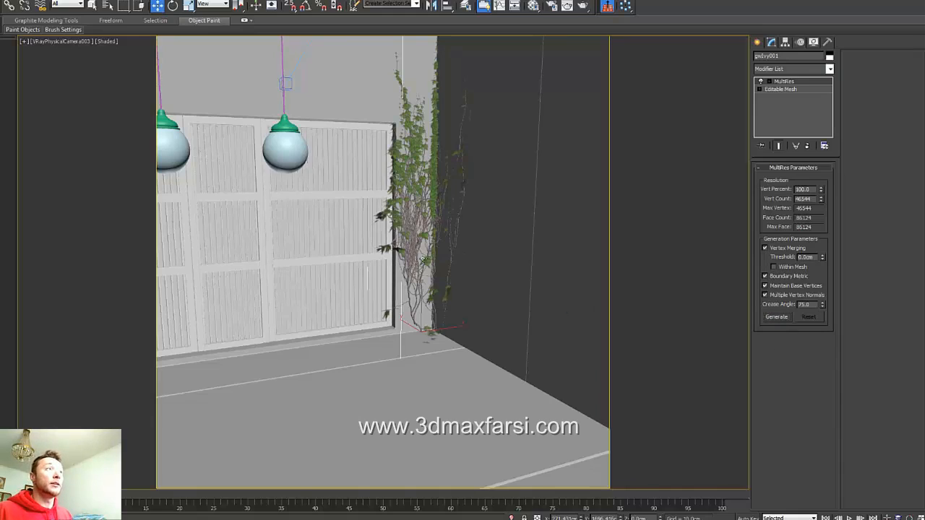
# Step: Reduce the ivy's MultiRes Vert Percent, comparing 46 and 30 up close in perspective, and settle on 40
pyautogui.moveTo(822, 190); pyautogui.dragTo(820, 217)
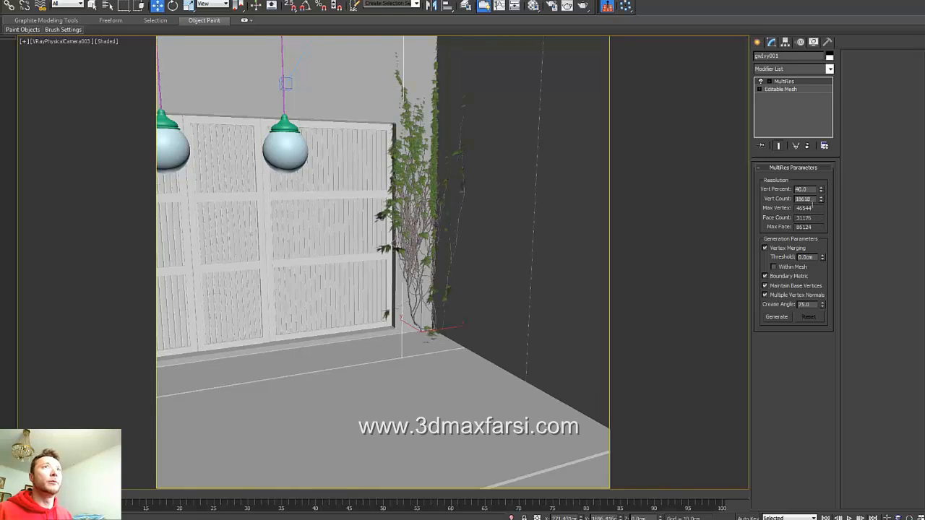
pyautogui.press('p')
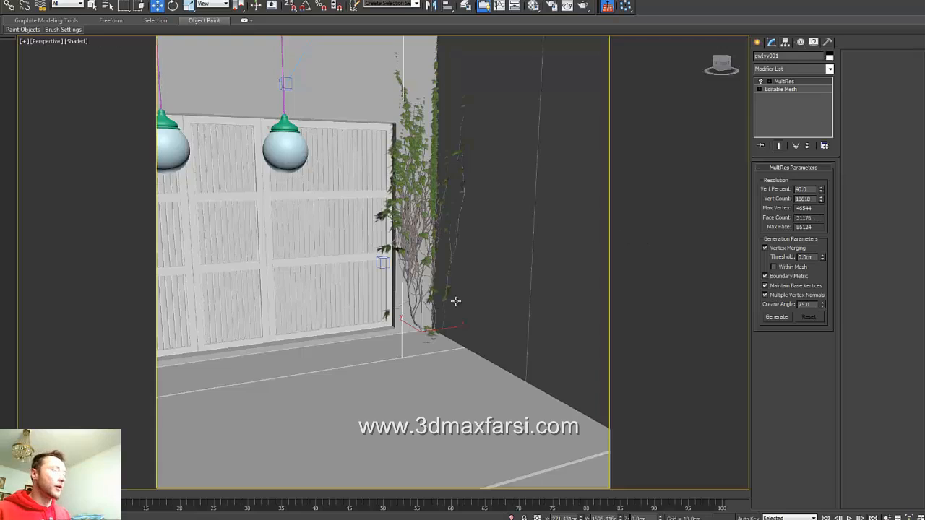
pyautogui.scroll(5, 441, 304)
pyautogui.scroll(3, 438, 302)
pyautogui.moveTo(821, 189)
pyautogui.mouseDown()
pyautogui.moveTo(812, 104)
pyautogui.moveTo(809, 183)
pyautogui.mouseUp()
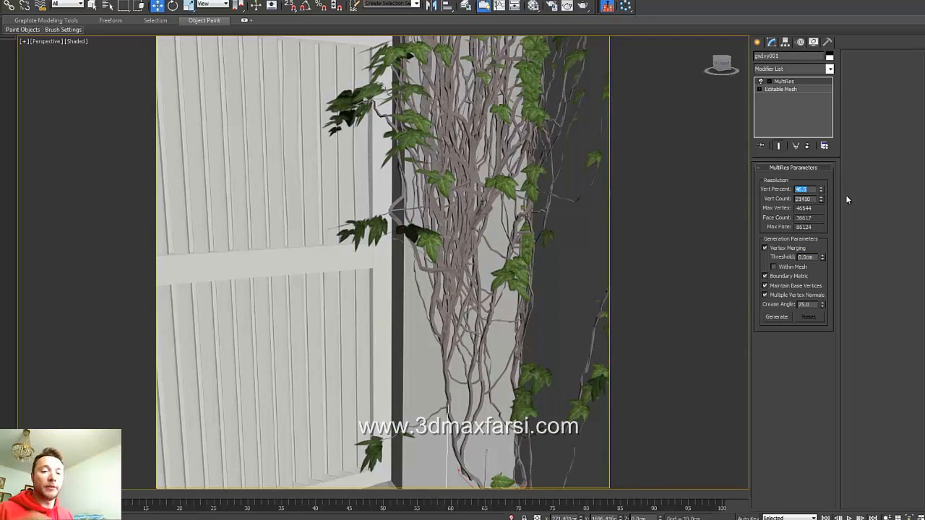
pyautogui.write('30')
pyautogui.press('Return')
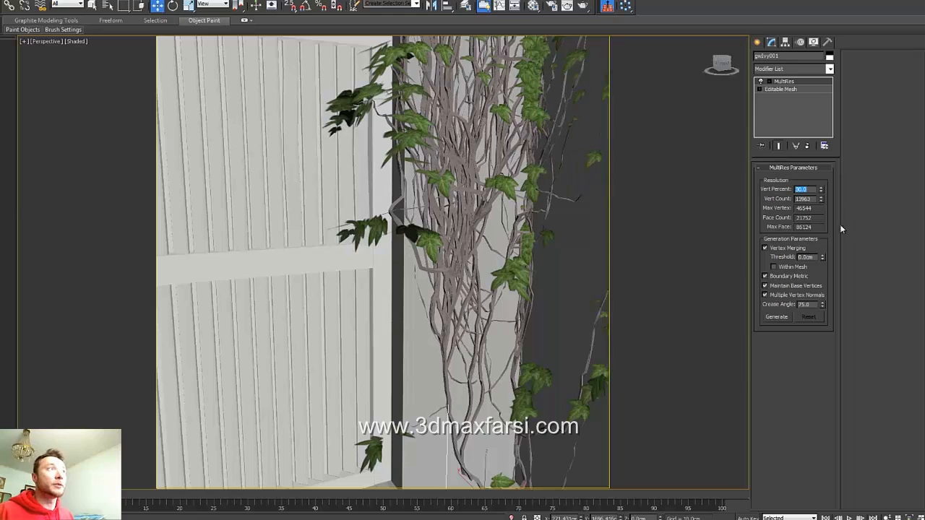
pyautogui.write('40')
pyautogui.press('Return')
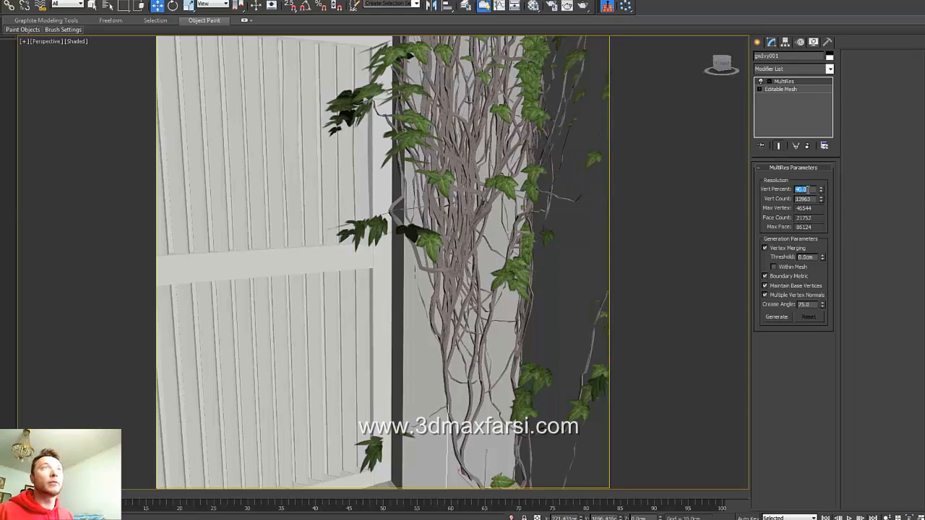
pyautogui.moveTo(547, 184); pyautogui.dragTo(535, 220, button='middle')
pyautogui.scroll(1, 426, 184)
pyautogui.scroll(-5, 426, 185)
pyautogui.scroll(3, 425, 184)
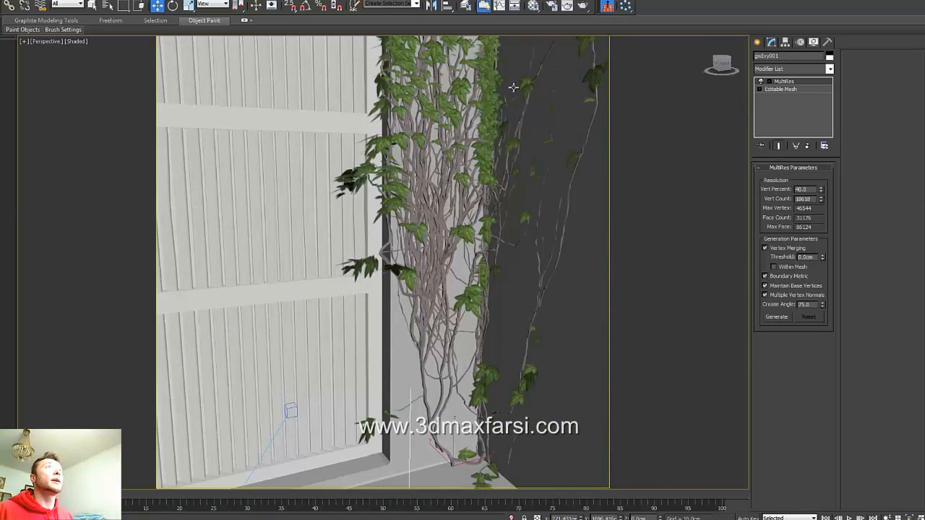
# Step: Convert all scene materials and raytraced shadows to V-Ray with the V-Ray scene converter
pyautogui.rightClick(443, 202)
pyautogui.moveTo(481, 292)
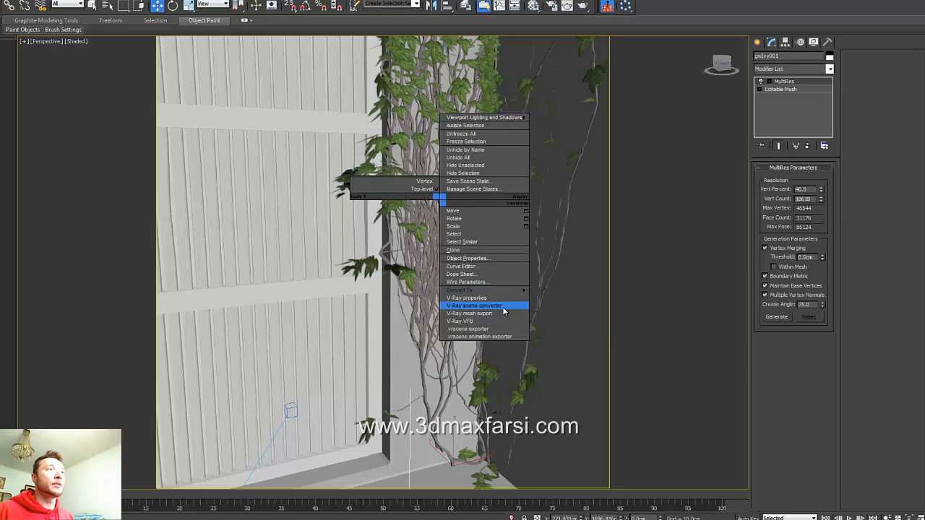
pyautogui.click(503, 309)
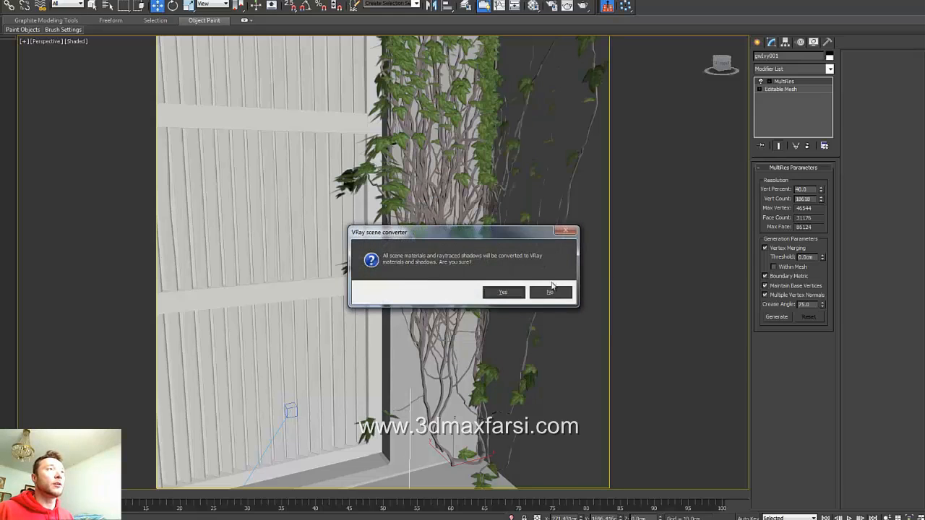
pyautogui.click(506, 294)
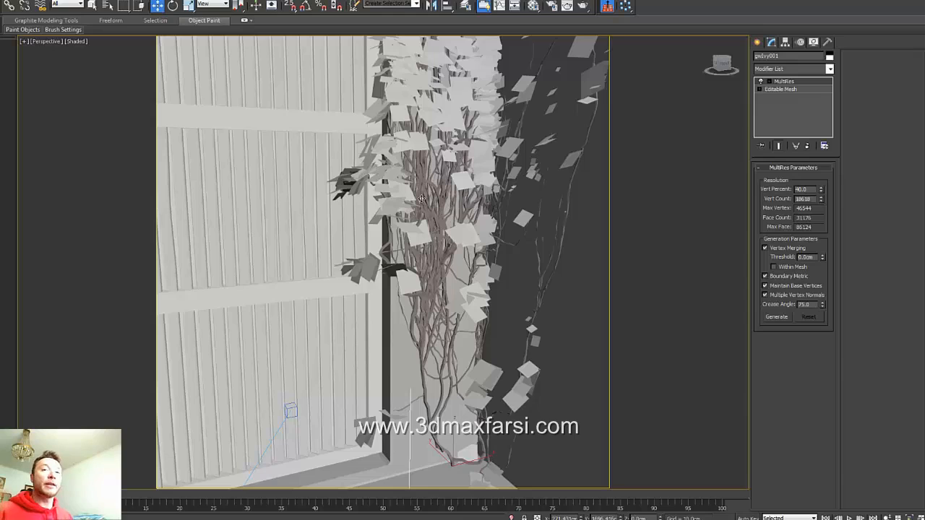
# Step: Export the ivy as gwIvy001.vrmesh with proxies created automatically, and return to the VRayPhysicalCamera003 view
pyautogui.rightClick(435, 214)
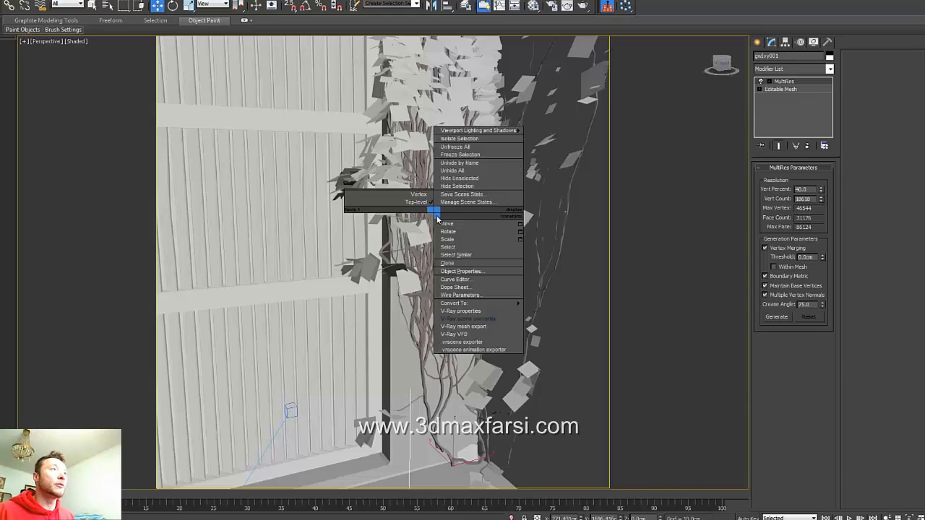
pyautogui.click(464, 326)
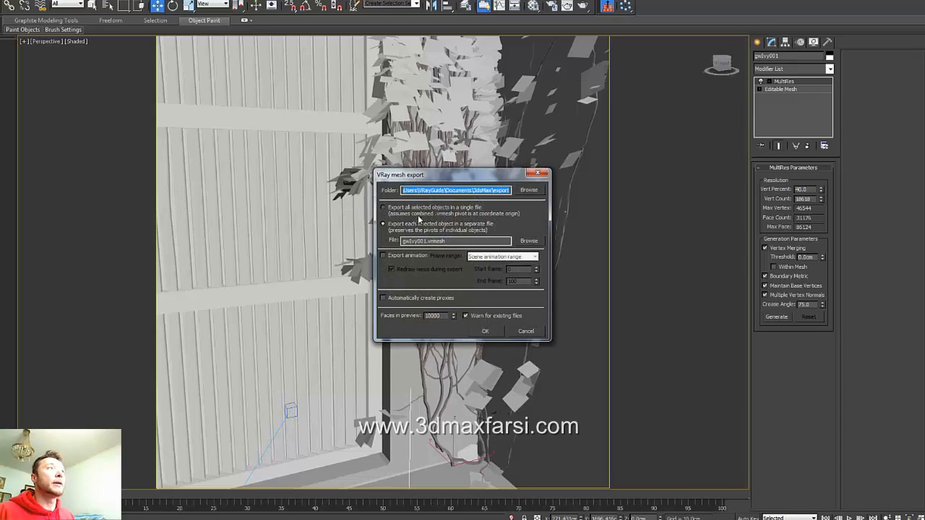
pyautogui.click(390, 298)
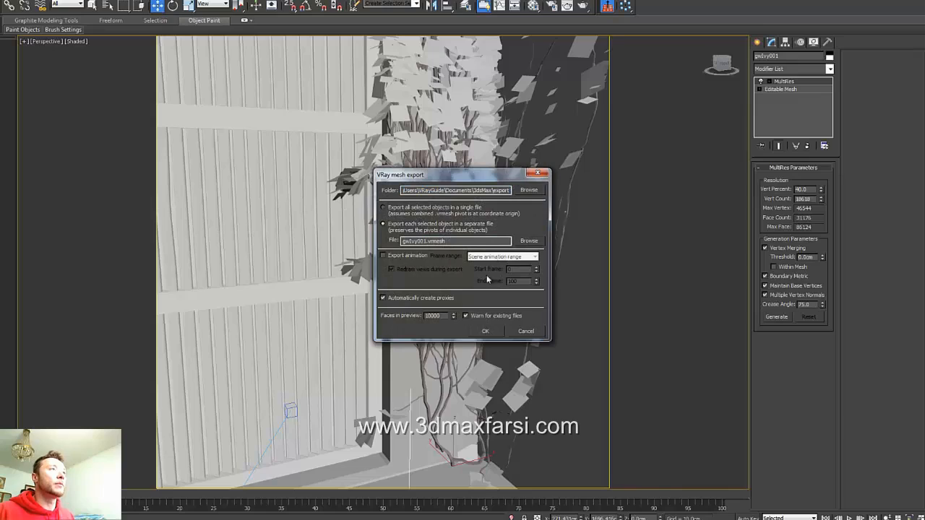
pyautogui.click(486, 332)
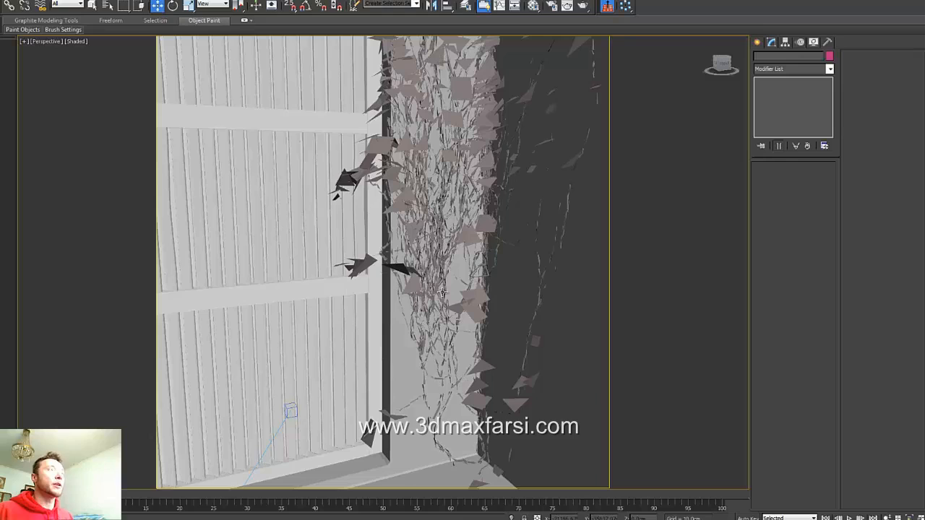
pyautogui.moveTo(466, 162); pyautogui.dragTo(476, 313, button='middle')
pyautogui.press('c')
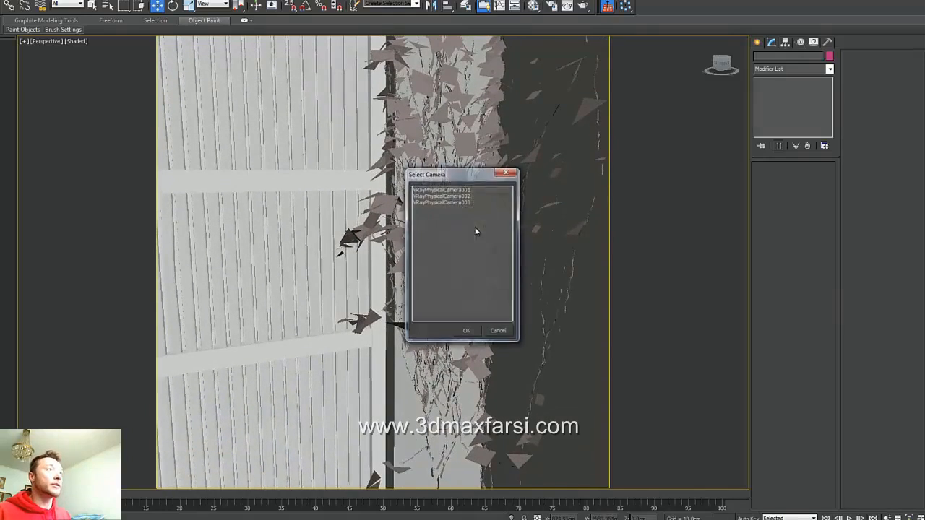
pyautogui.doubleClick(470, 201)
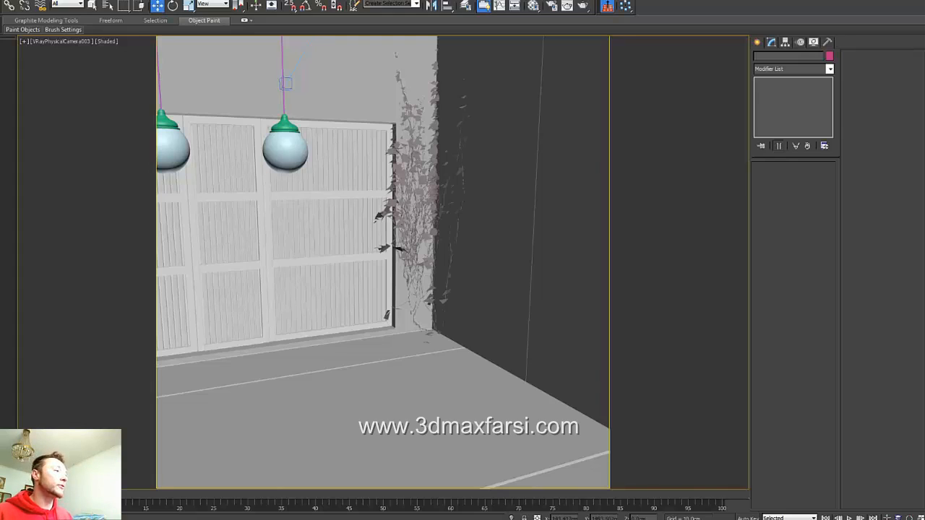
# Step: Switch to the browser and look over the example gallery on the An Ivy Generator page
pyautogui.hotkey('alt', 'Tab')
pyautogui.click(166, 17)
pyautogui.scroll(10, 562, 444)
pyautogui.scroll(7, 563, 449)
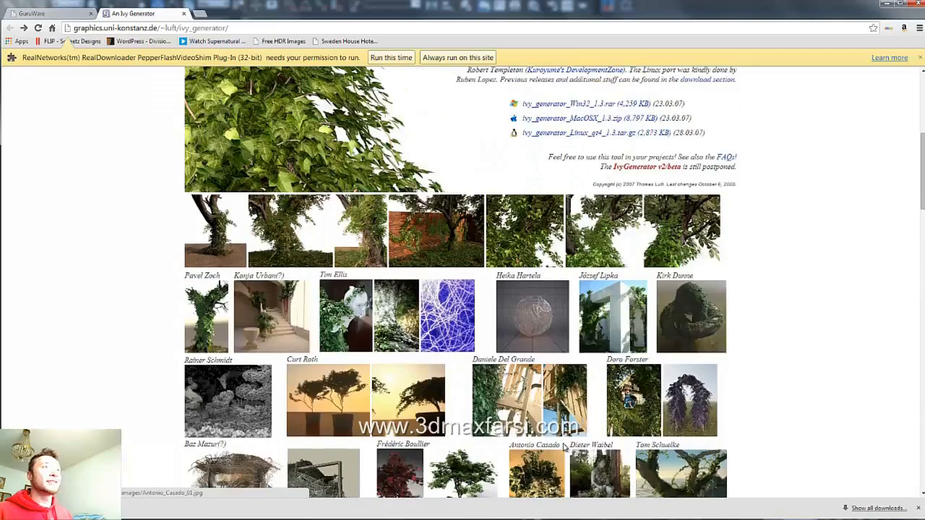